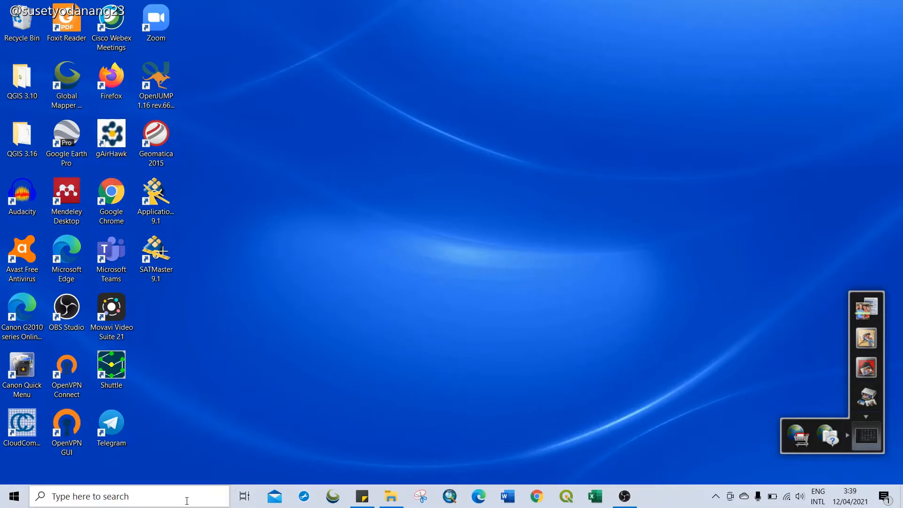
# Switch to eCognition Developer 64 and start it in Rule Set Mode.
pyautogui.click(186, 503)
pyautogui.write('ec')
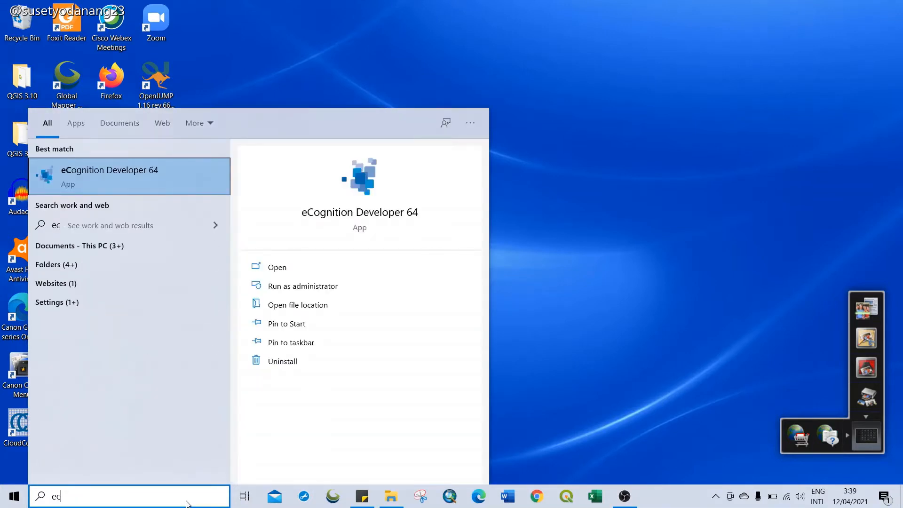
pyautogui.press('Return')
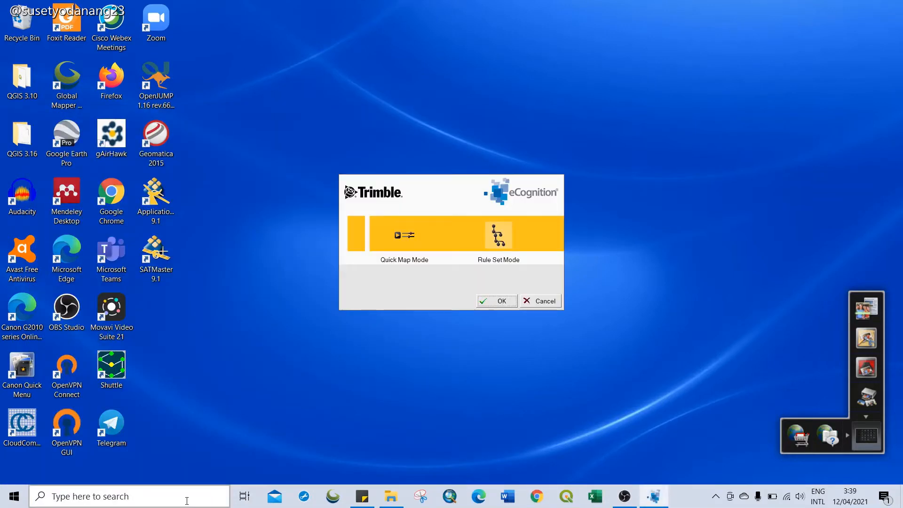
pyautogui.click(497, 301)
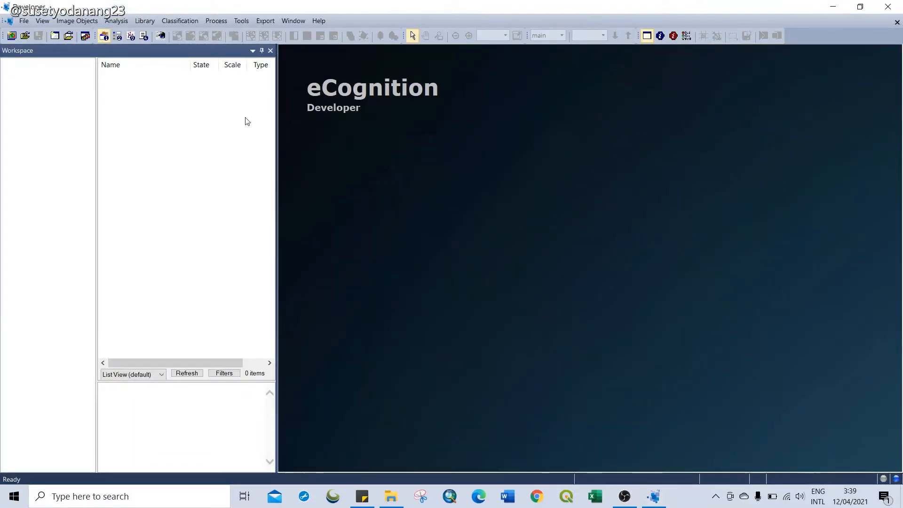
# Create a new workspace named demo in D:\VIDEO and collapse the workspace pane to free the view.
pyautogui.click(24, 21)
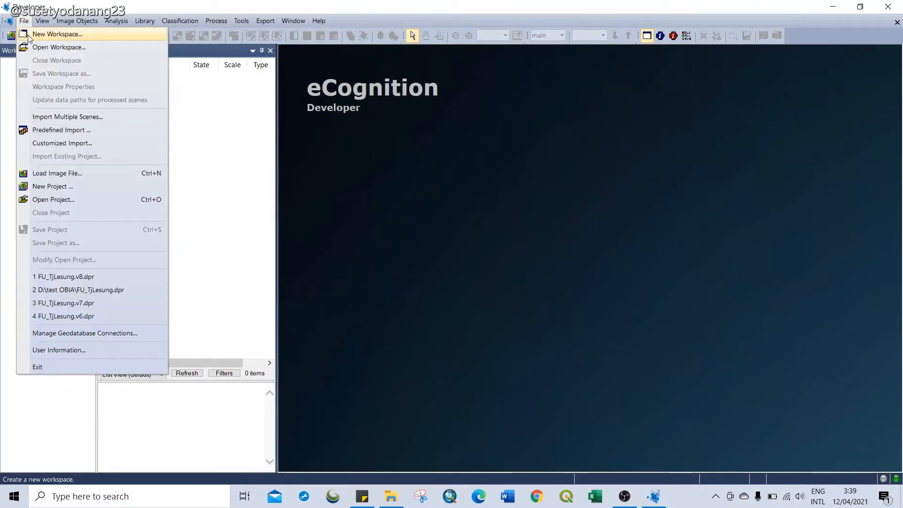
pyautogui.click(28, 35)
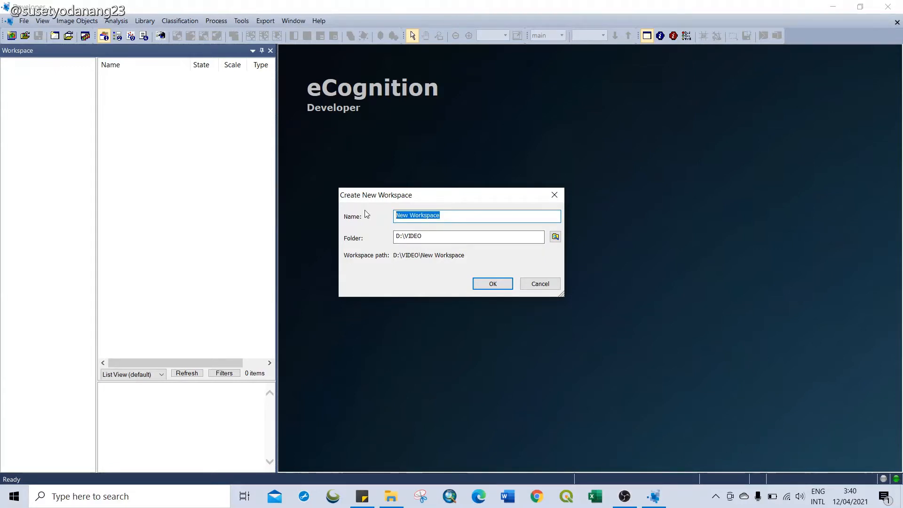
pyautogui.write('demo')
pyautogui.click(493, 284)
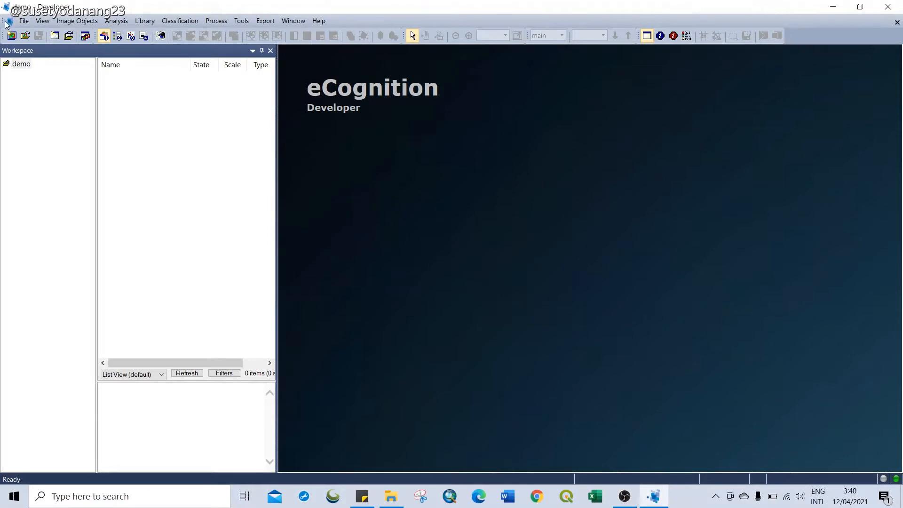
pyautogui.click(263, 50)
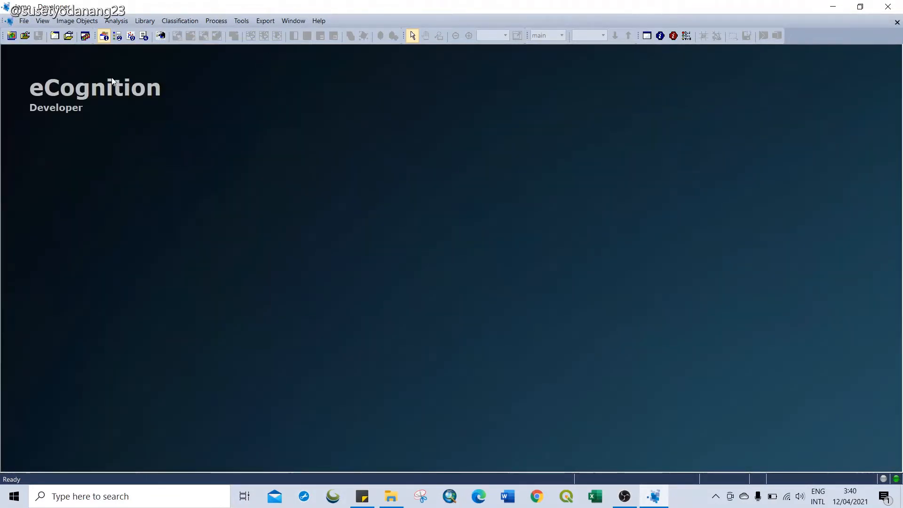
# Load the image file FU_TjLesung.tif from the VIDEO folder as a new project.
pyautogui.click(29, 25)
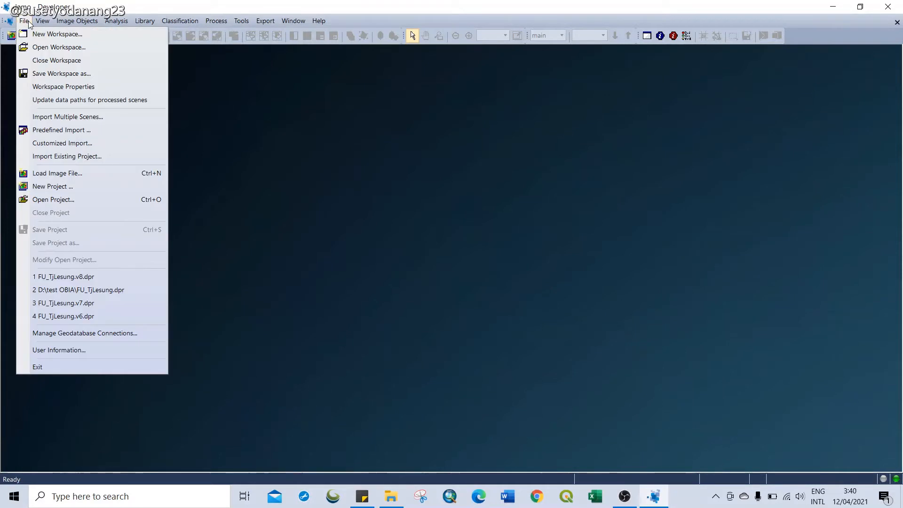
pyautogui.click(69, 176)
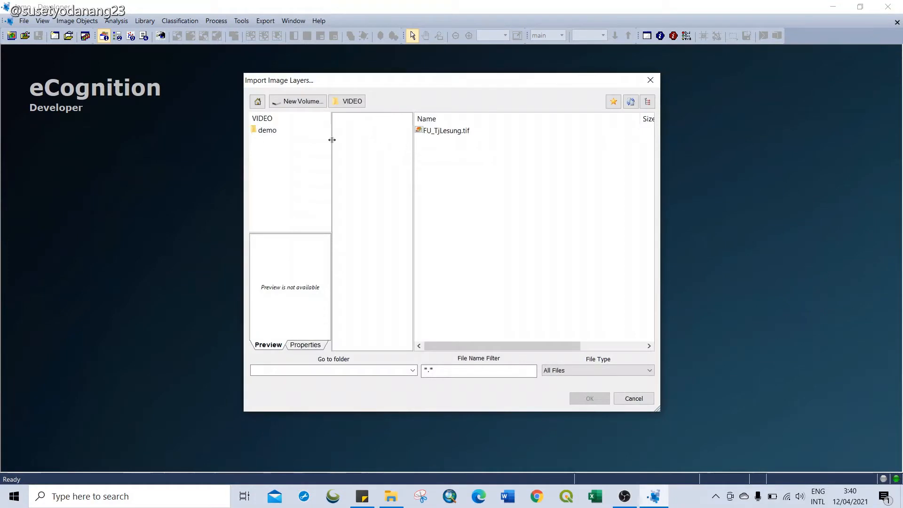
pyautogui.click(444, 134)
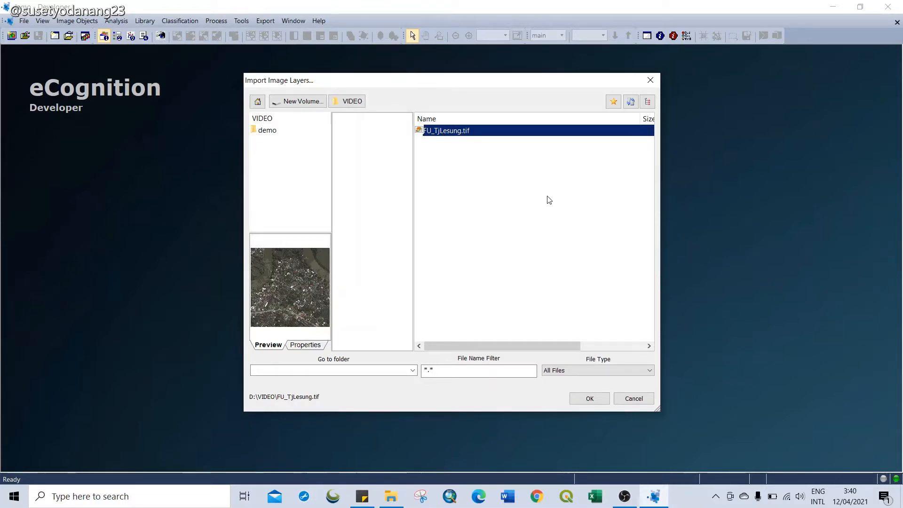
pyautogui.click(604, 400)
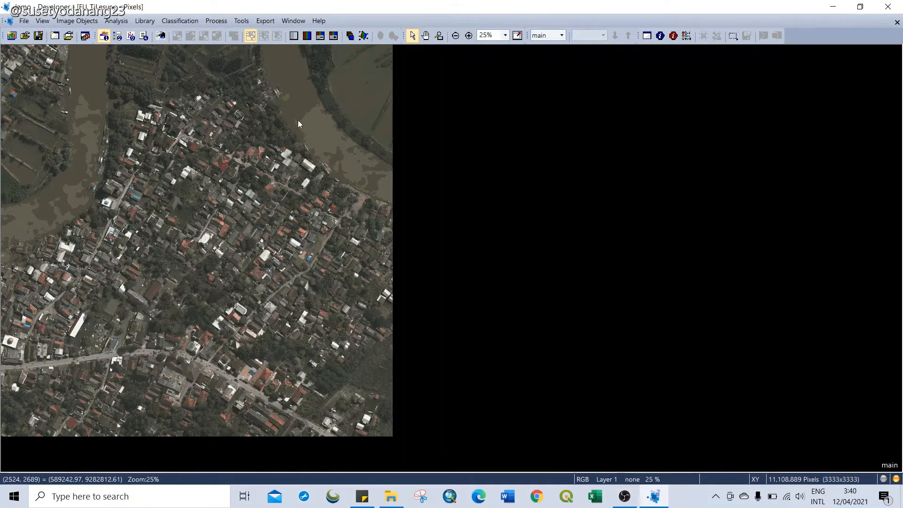
# Show the process tree and append a new process using the multiresolution segmentation algorithm.
pyautogui.moveTo(271, 112)
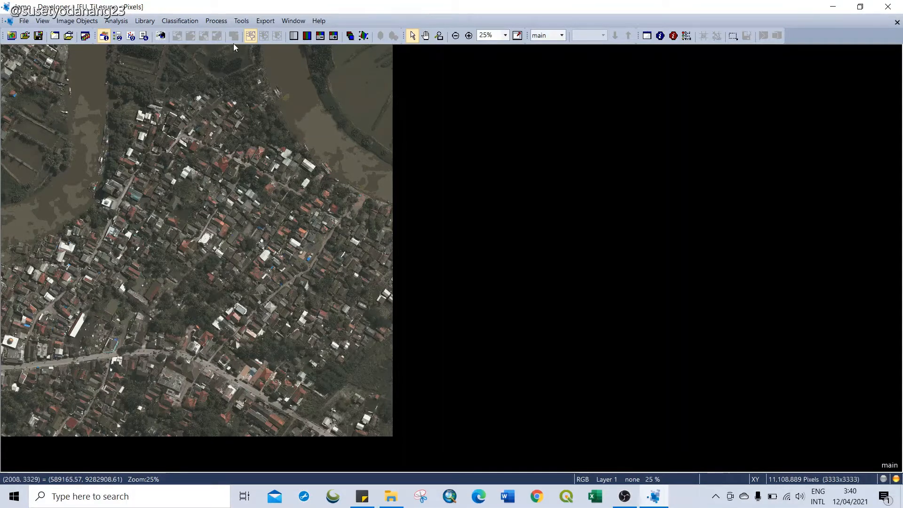
pyautogui.click(218, 21)
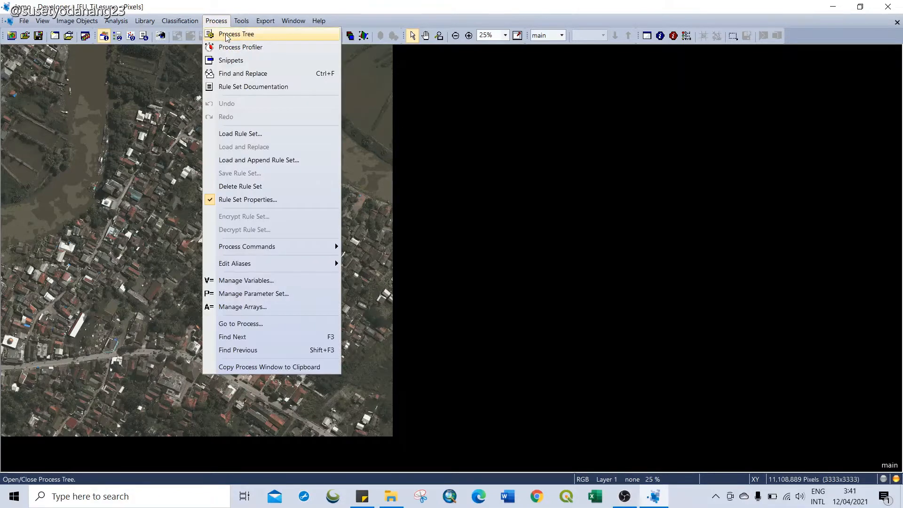
pyautogui.click(229, 34)
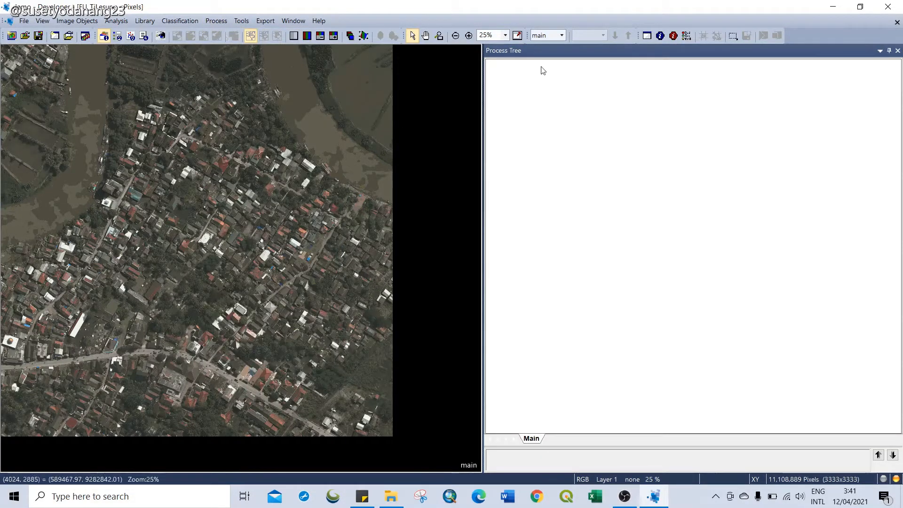
pyautogui.rightClick(519, 101)
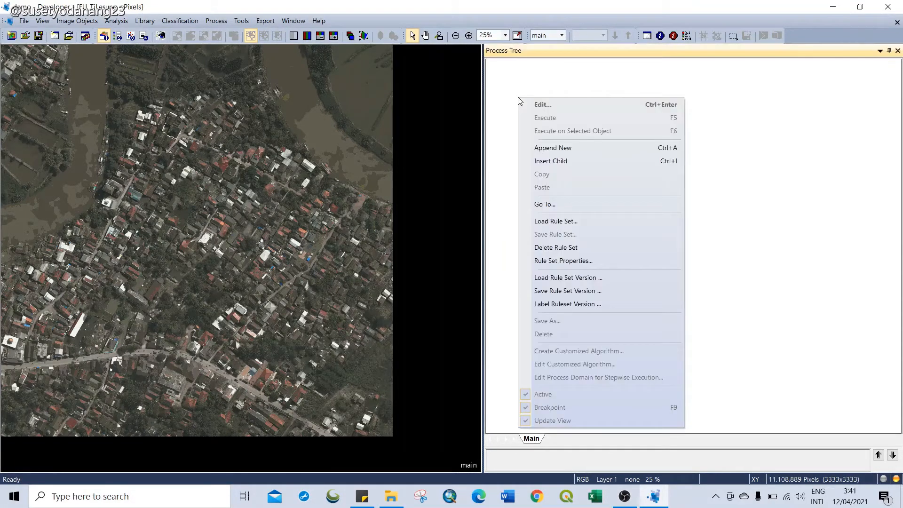
pyautogui.click(545, 148)
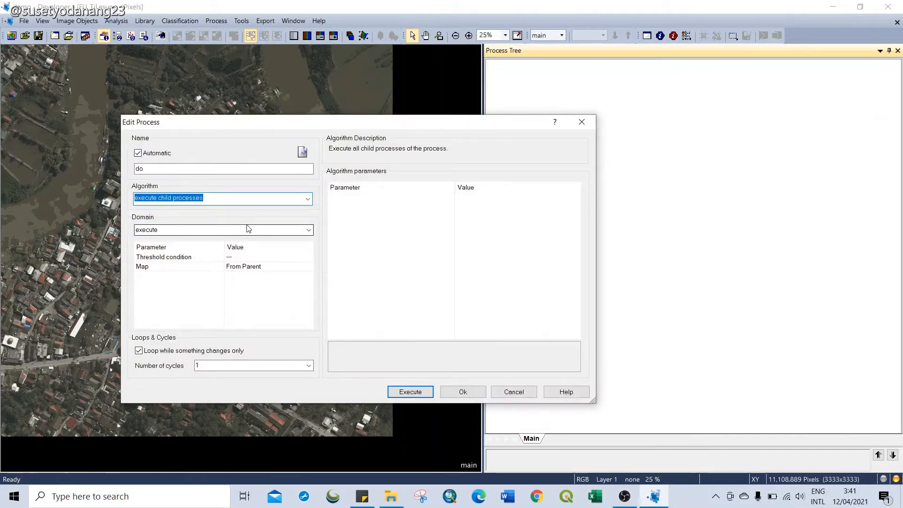
pyautogui.click(308, 200)
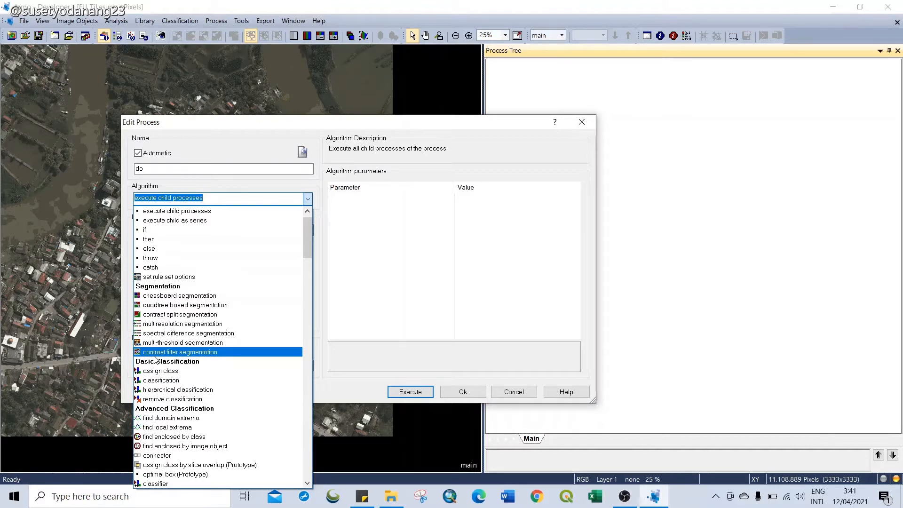
pyautogui.click(198, 324)
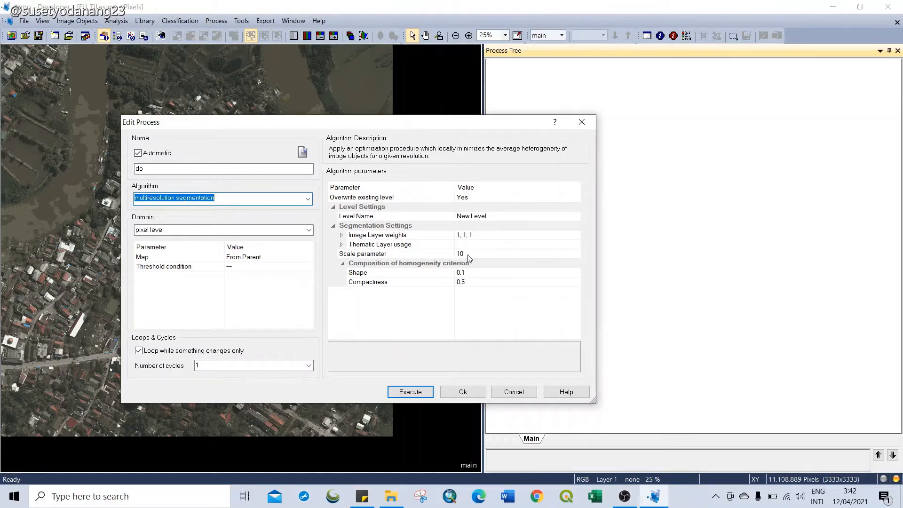
# Set the segmentation's scale parameter to 50, shape to 0.3 and compactness to 0.9, and execute the process.
pyautogui.click(469, 253)
pyautogui.click(469, 254)
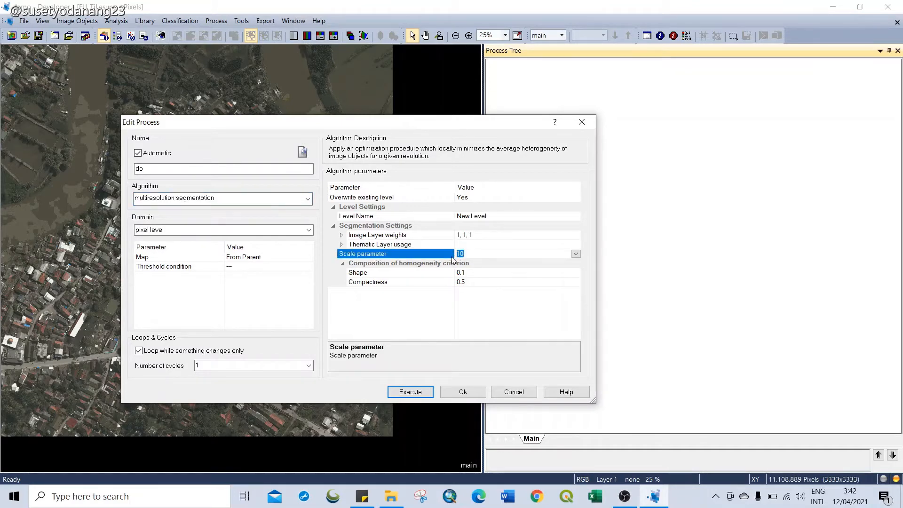
pyautogui.write('5')
pyautogui.click(470, 273)
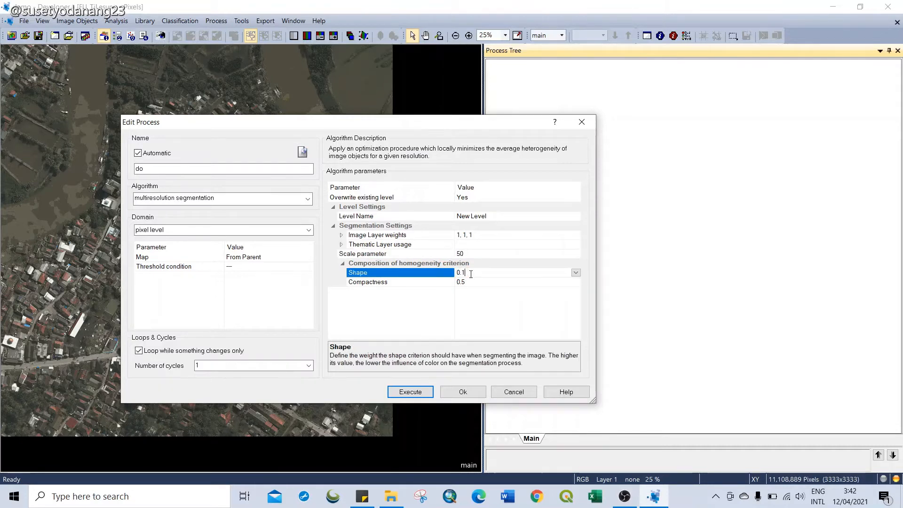
pyautogui.write('.3')
pyautogui.click(478, 284)
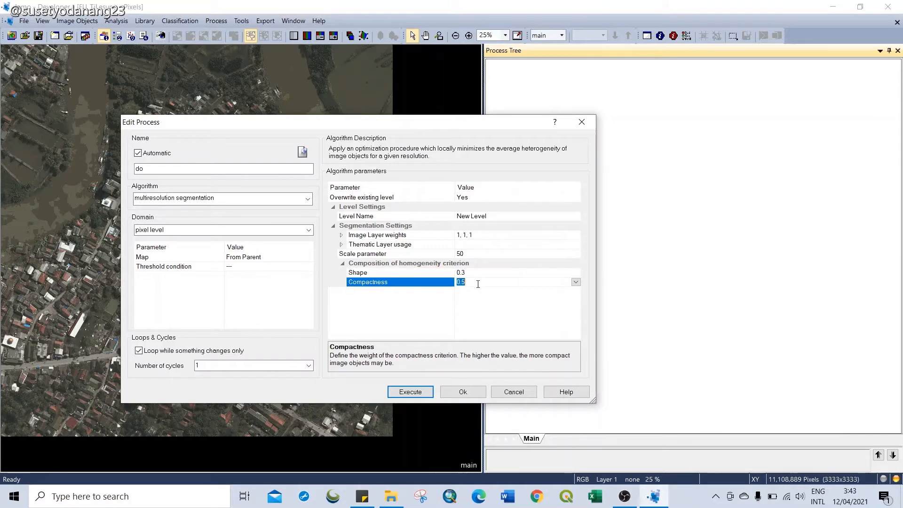
pyautogui.press('BackSpace')
pyautogui.click(454, 393)
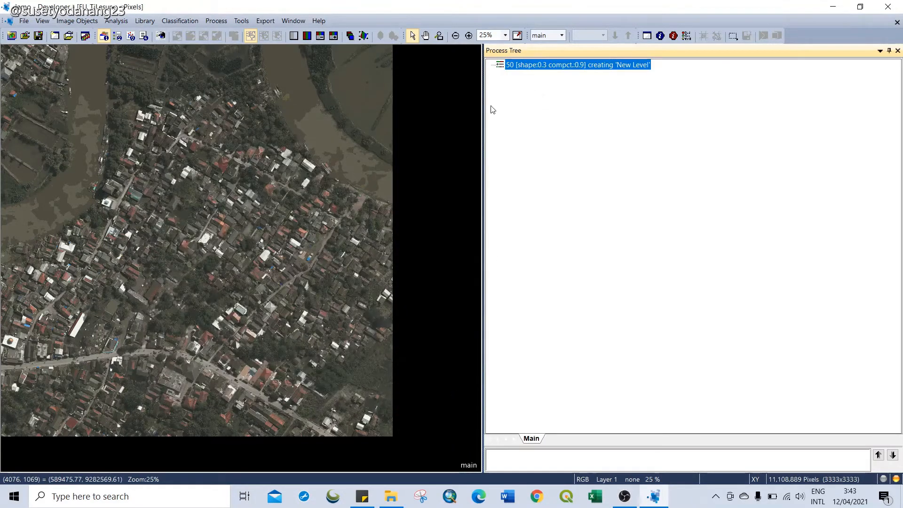
pyautogui.rightClick(513, 67)
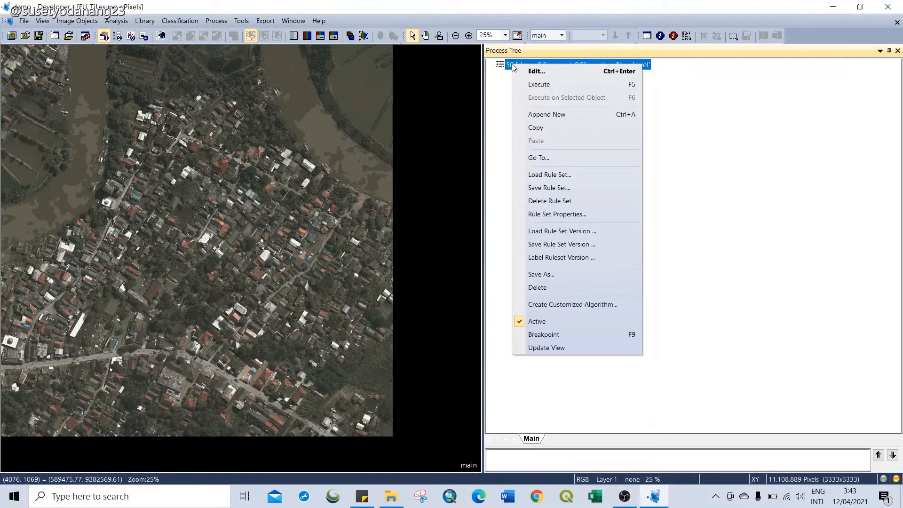
pyautogui.click(536, 86)
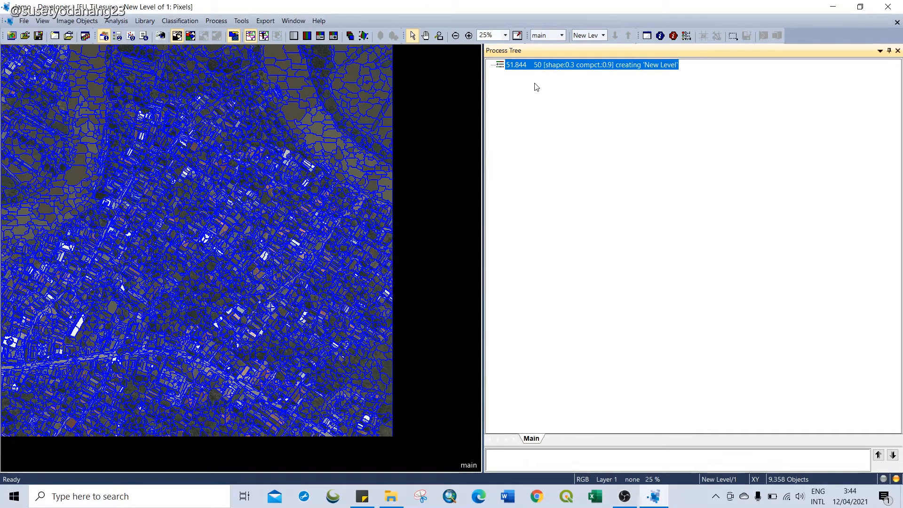
# Examine the segment outlines up close over the rooftops, roads, trees and river.
pyautogui.click(182, 156)
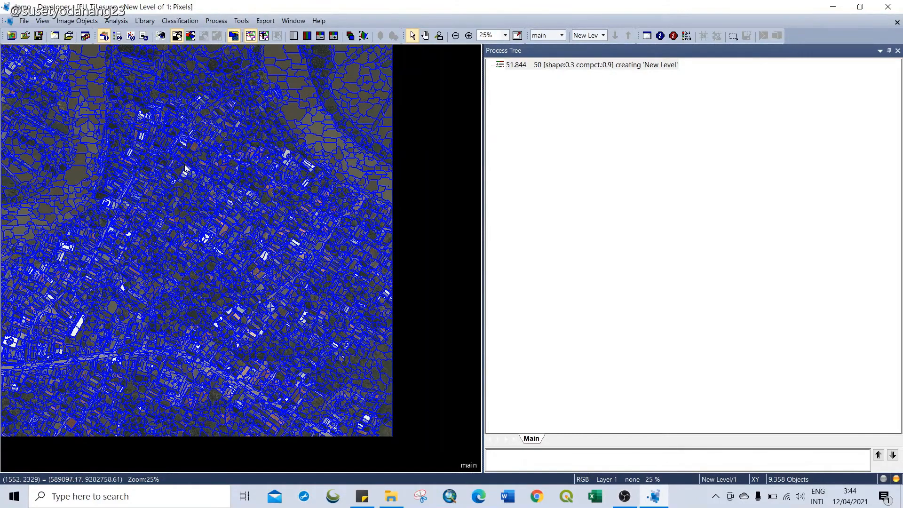
pyautogui.scroll(1, 196, 189)
pyautogui.scroll(3, 196, 190)
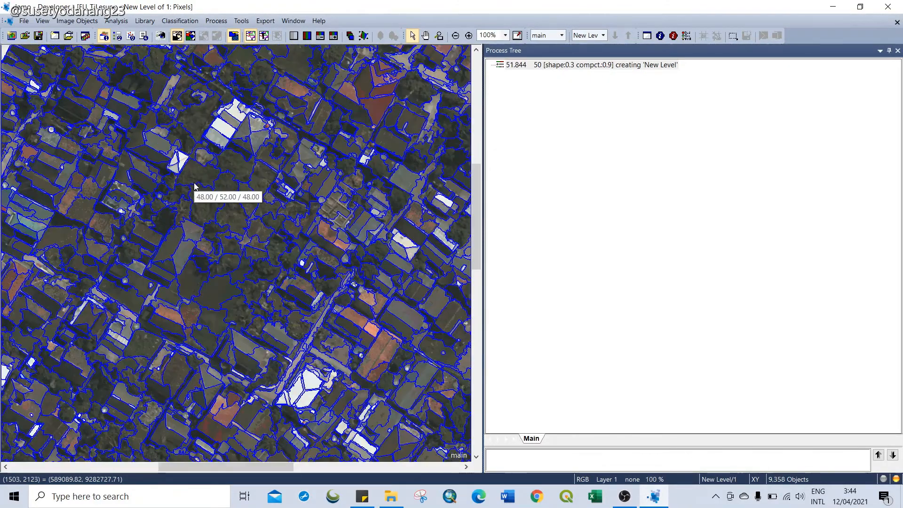
pyautogui.moveTo(376, 286); pyautogui.dragTo(296, 286)
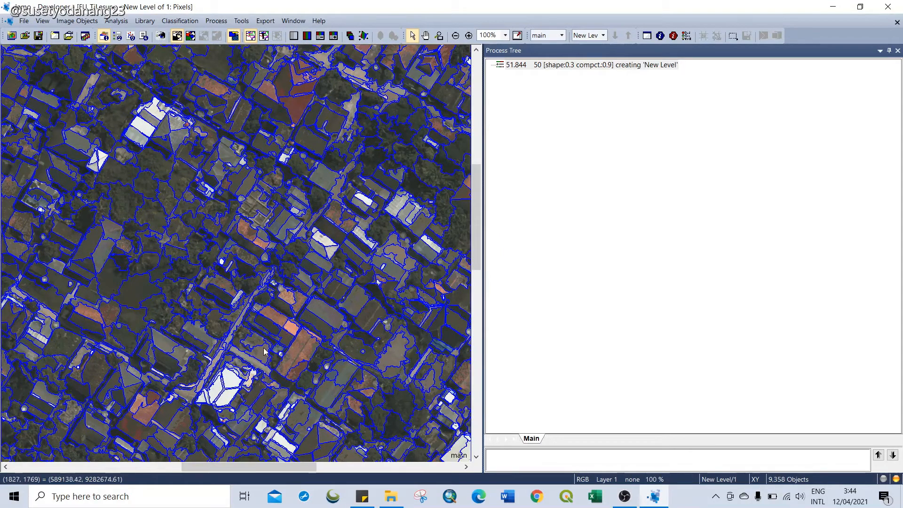
pyautogui.moveTo(121, 337); pyautogui.dragTo(224, 290)
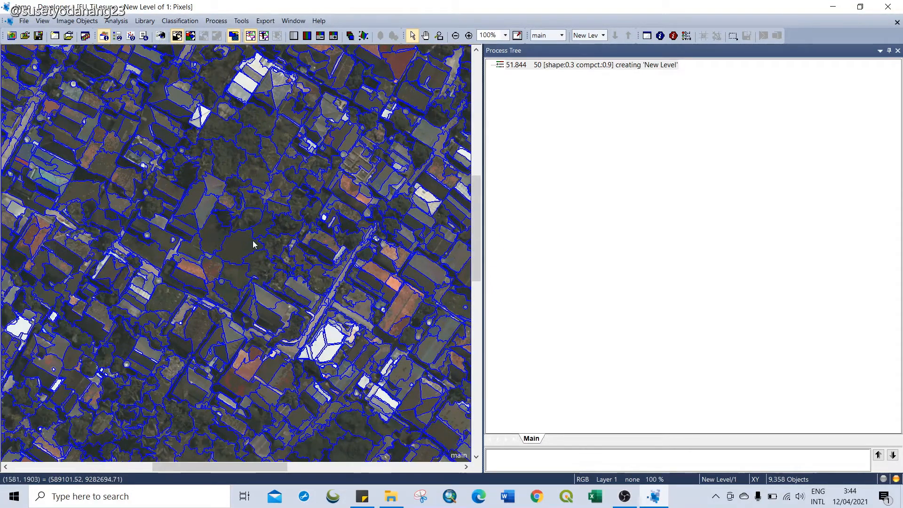
pyautogui.moveTo(136, 254); pyautogui.dragTo(398, 329)
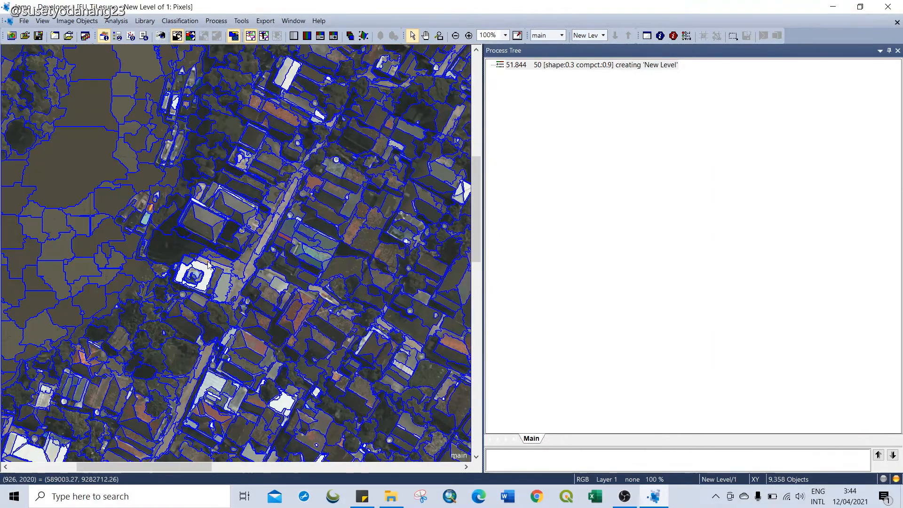
pyautogui.moveTo(161, 235); pyautogui.dragTo(322, 317)
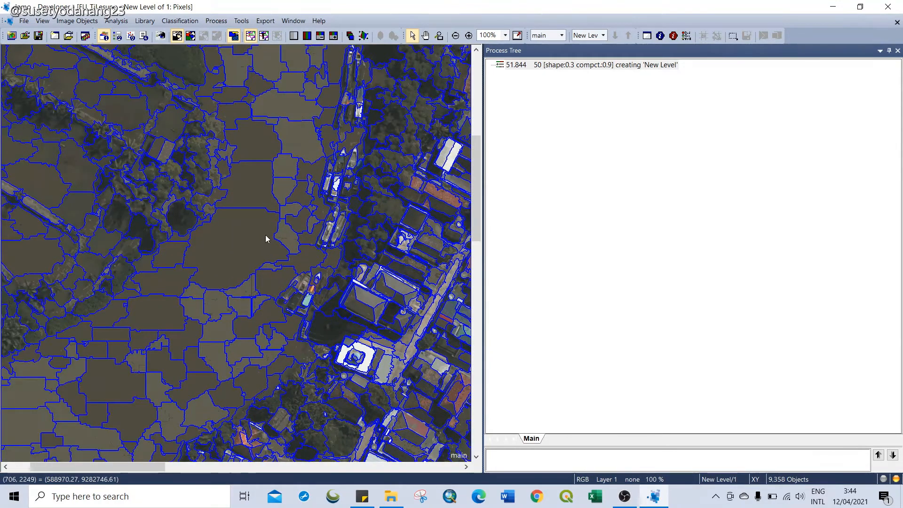
pyautogui.moveTo(264, 237)
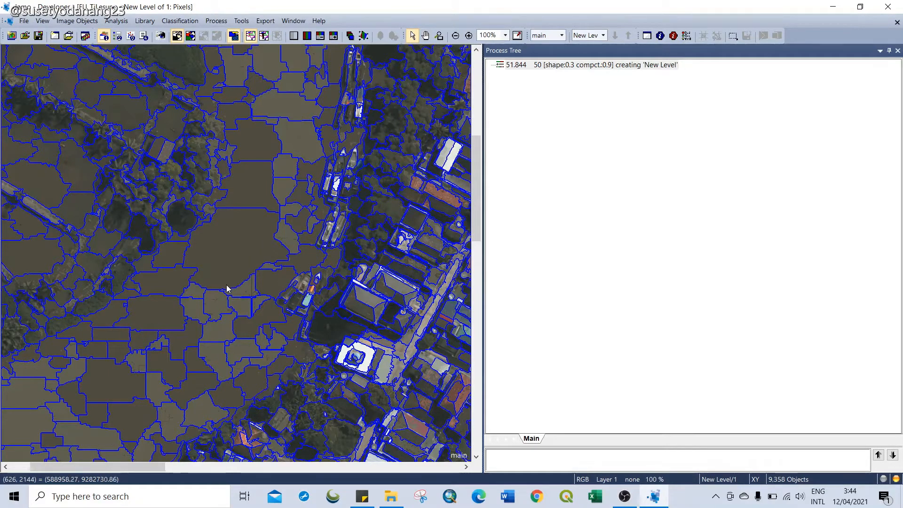
pyautogui.moveTo(226, 288); pyautogui.dragTo(300, 151)
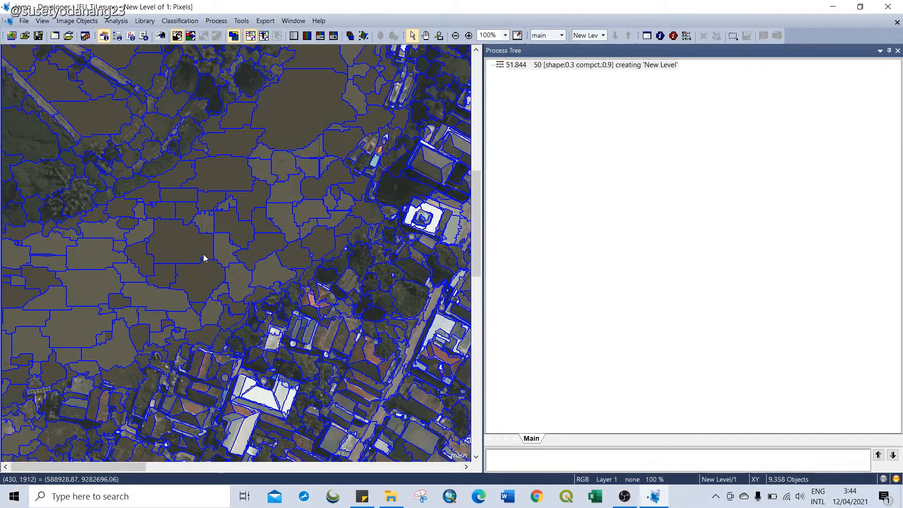
pyautogui.scroll(-2, 199, 272)
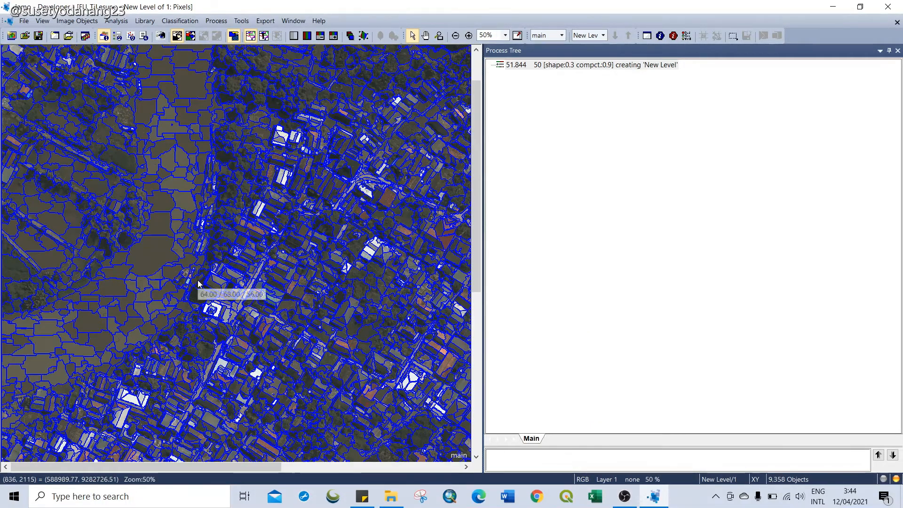
pyautogui.scroll(-1, 201, 292)
pyautogui.scroll(-1, 279, 217)
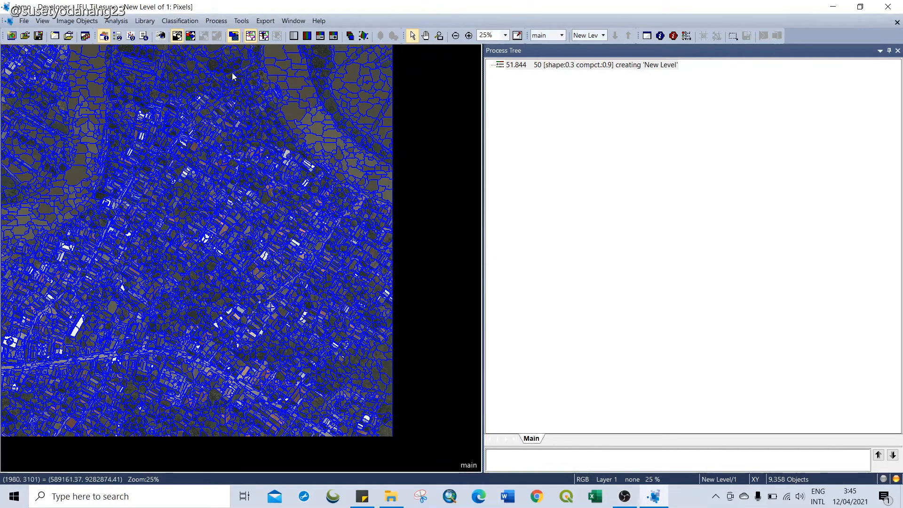
# Show the class hierarchy beside the process tree and resize both panes so the whole image is in view.
pyautogui.click(181, 22)
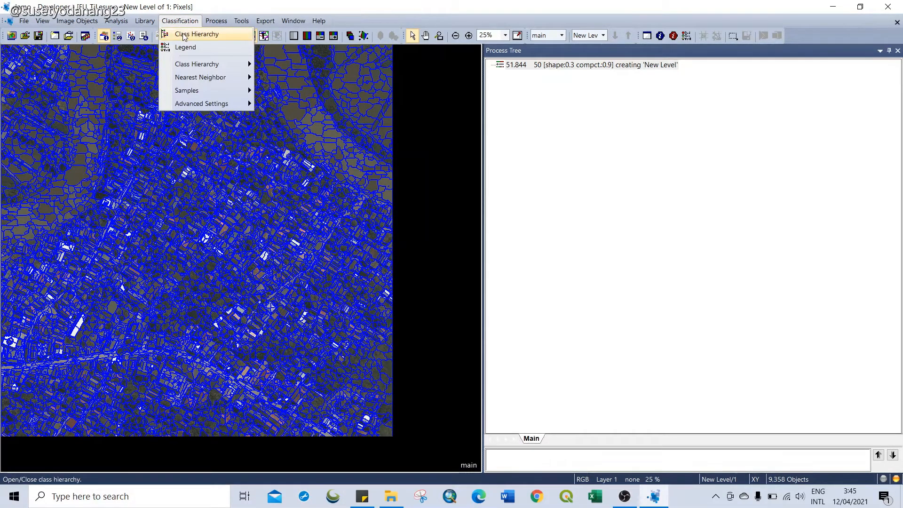
pyautogui.click(184, 35)
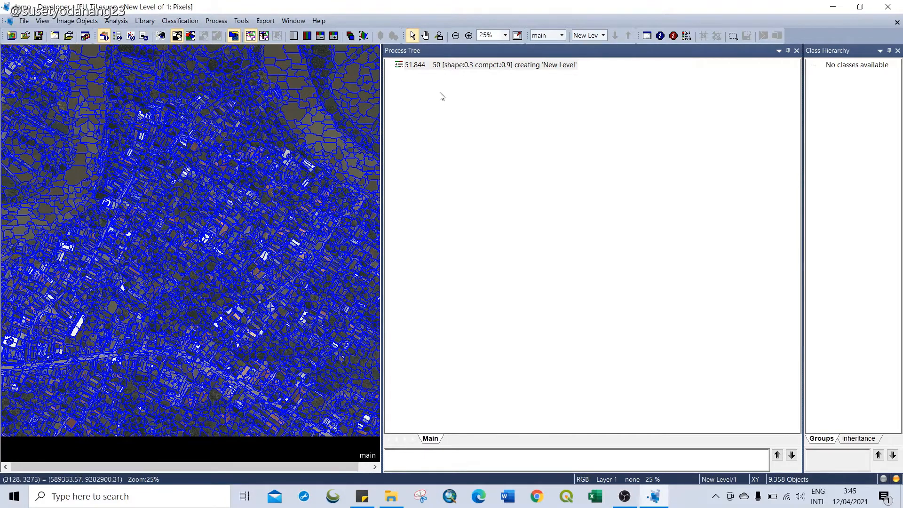
pyautogui.moveTo(802, 101); pyautogui.dragTo(644, 131)
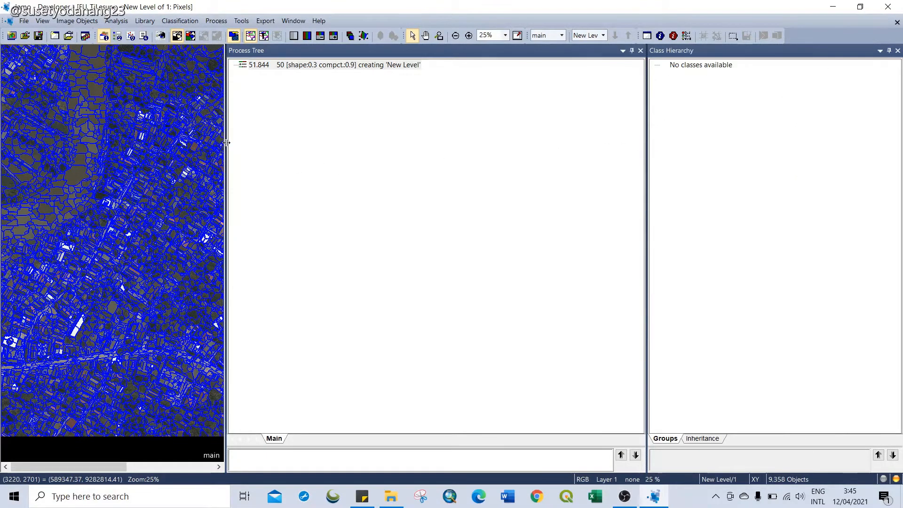
pyautogui.moveTo(224, 146); pyautogui.dragTo(418, 148)
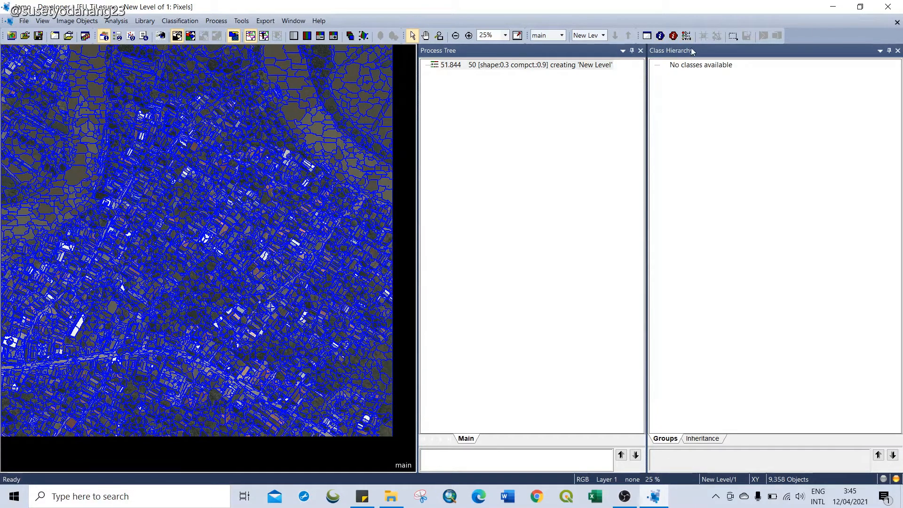
# Insert a new class named Bangunan with bright red as its colour.
pyautogui.rightClick(688, 101)
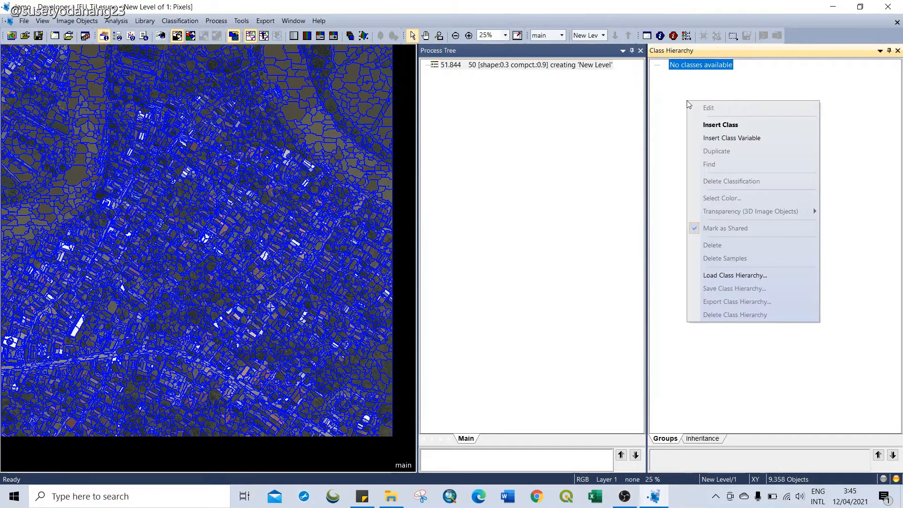
pyautogui.click(707, 125)
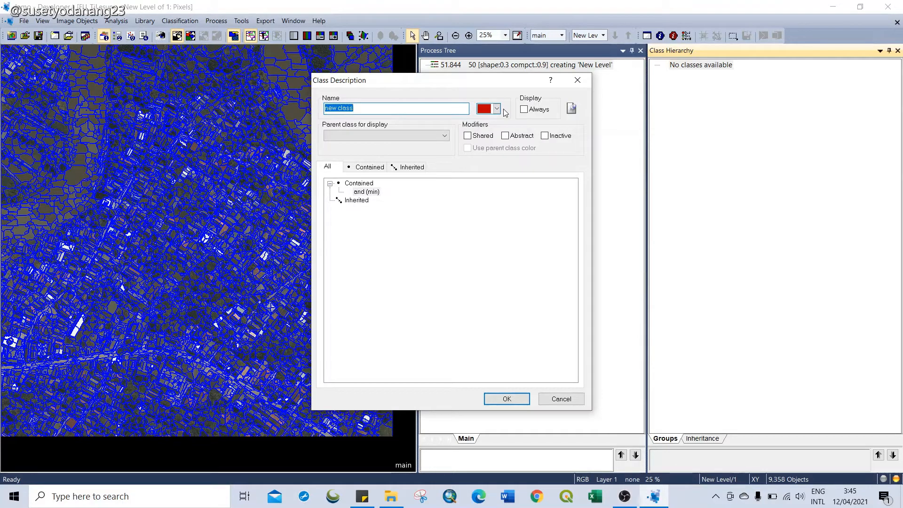
pyautogui.write('Ba')
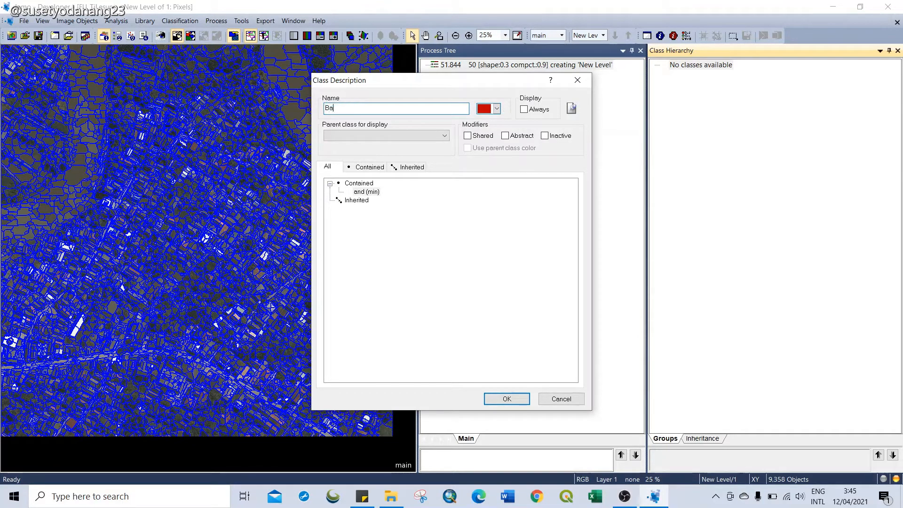
pyautogui.write('ngunan')
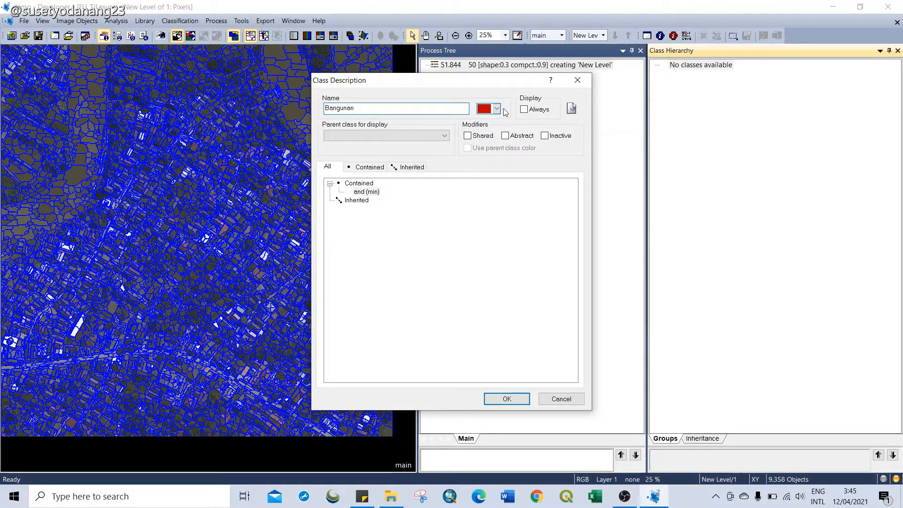
pyautogui.click(501, 110)
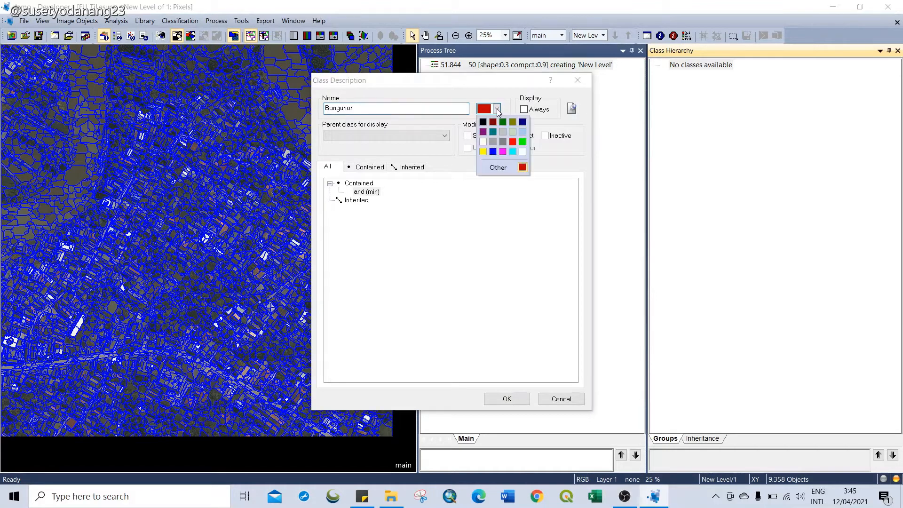
pyautogui.click(513, 145)
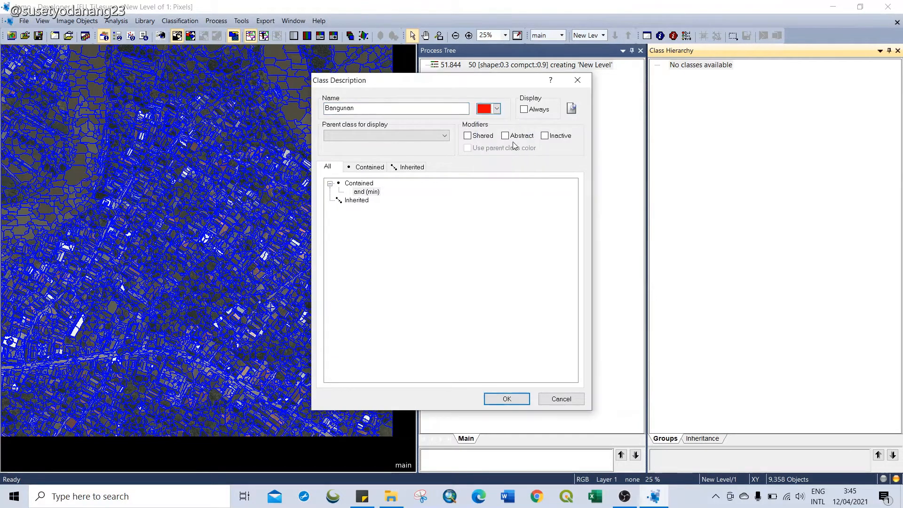
pyautogui.click(506, 399)
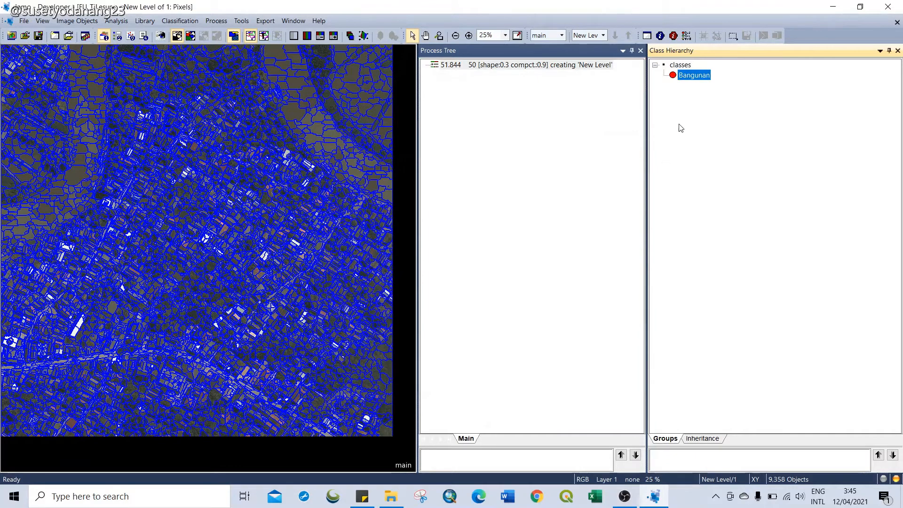
# Insert a new class named Badan Air with blue as its colour.
pyautogui.rightClick(699, 125)
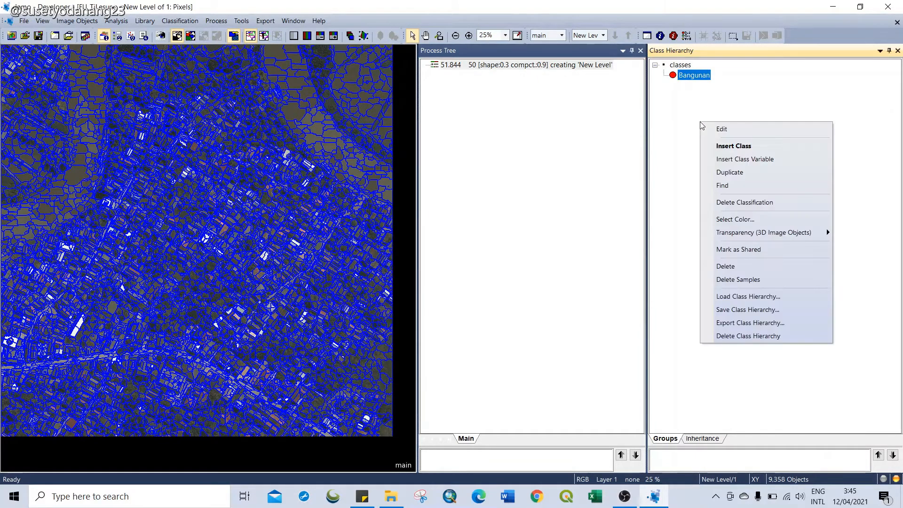
pyautogui.click(712, 146)
pyautogui.write('Ba')
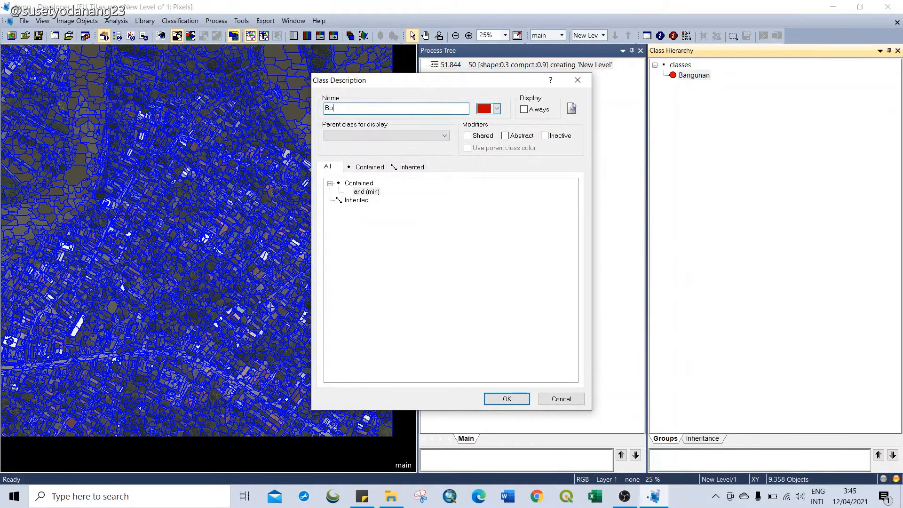
pyautogui.write('dan Air')
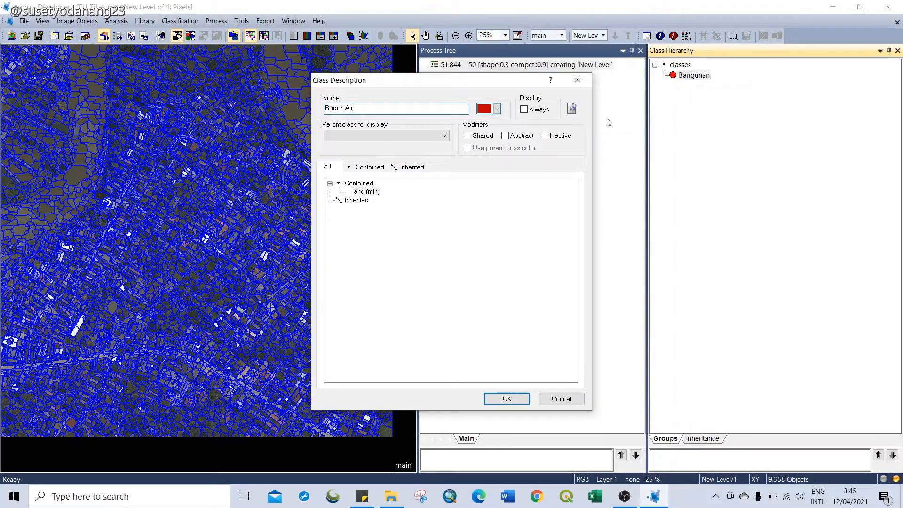
pyautogui.click(496, 109)
pyautogui.click(497, 132)
pyautogui.click(506, 398)
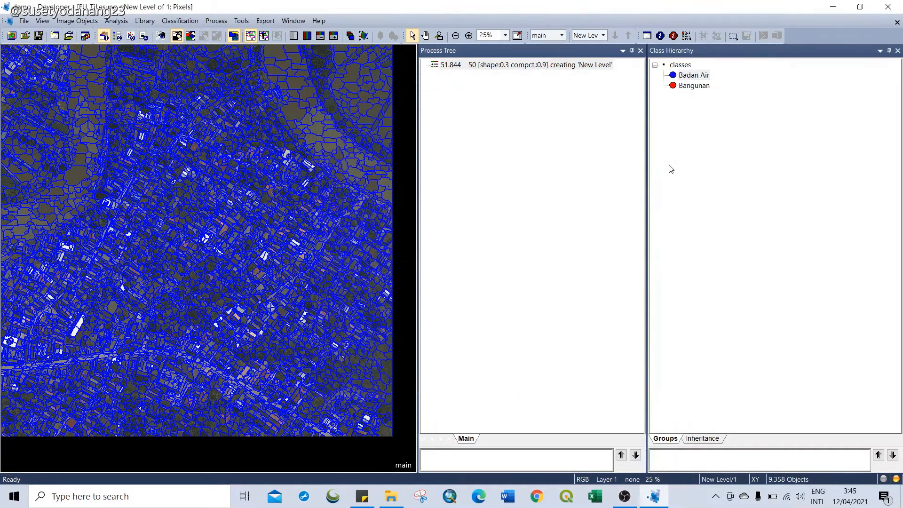
# Insert a new class named Vegetasi with bright green as its colour.
pyautogui.rightClick(689, 120)
pyautogui.click(691, 142)
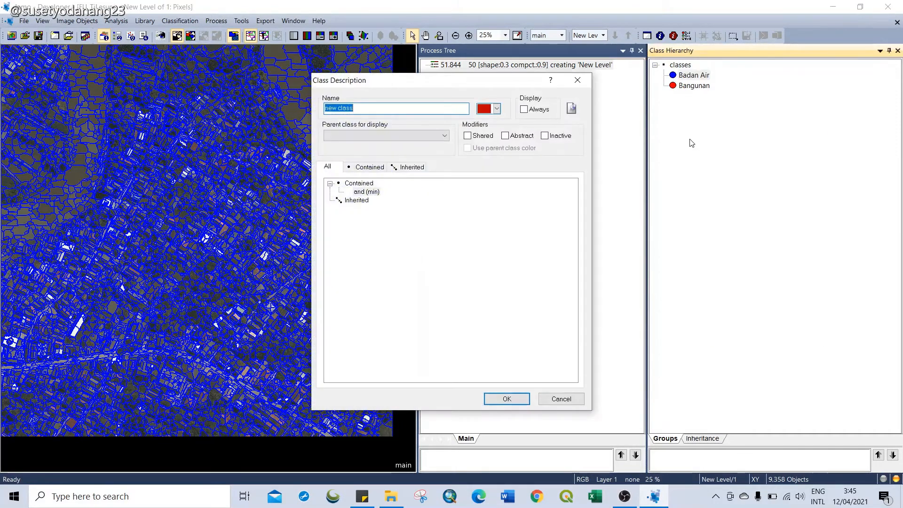
pyautogui.write('Vegetasi')
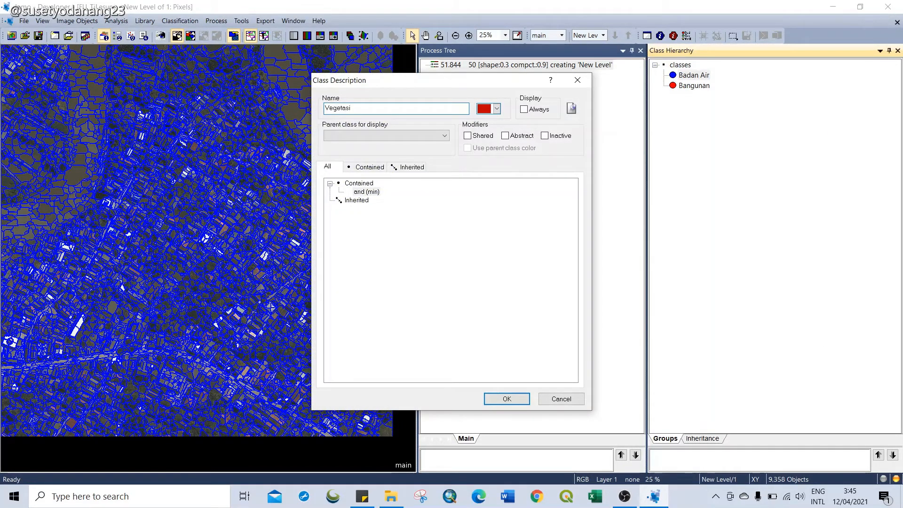
pyautogui.click(496, 108)
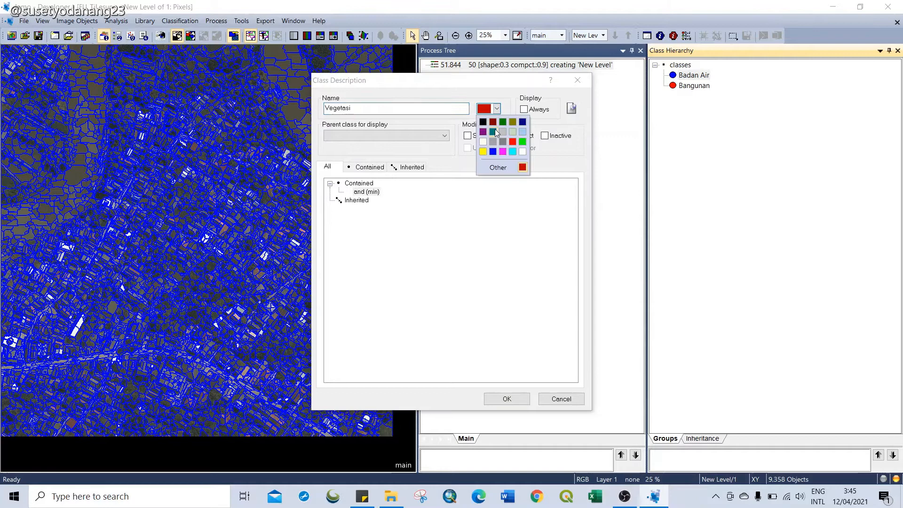
pyautogui.click(523, 141)
pyautogui.click(494, 397)
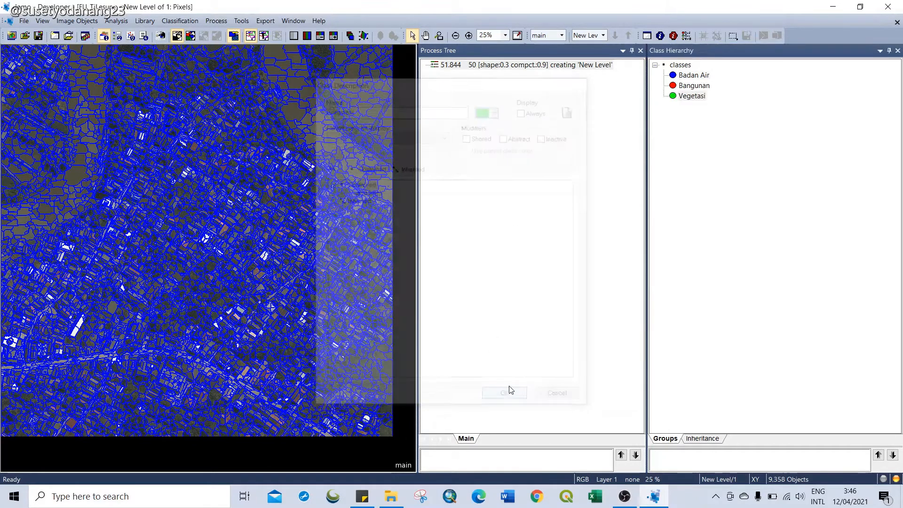
# Insert a new class named Tanah Terbuka with yellow as its colour.
pyautogui.rightClick(684, 162)
pyautogui.click(704, 184)
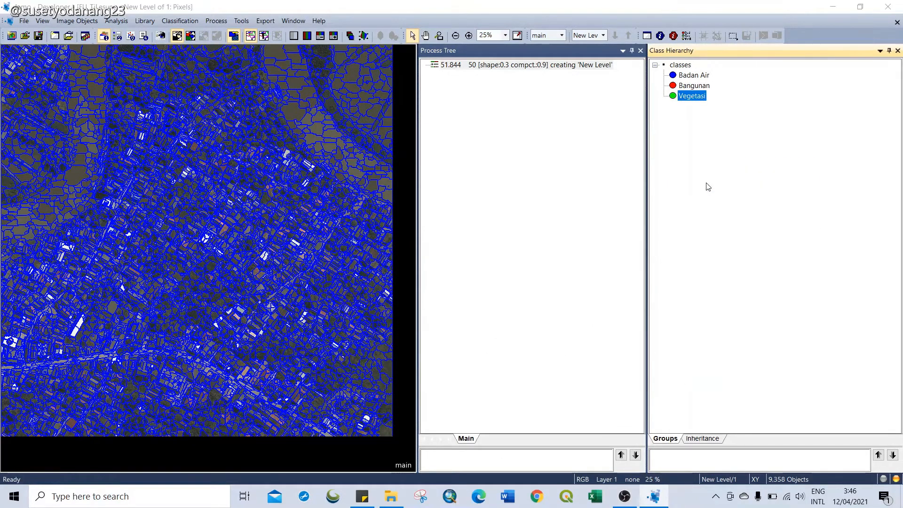
pyautogui.write('Tana')
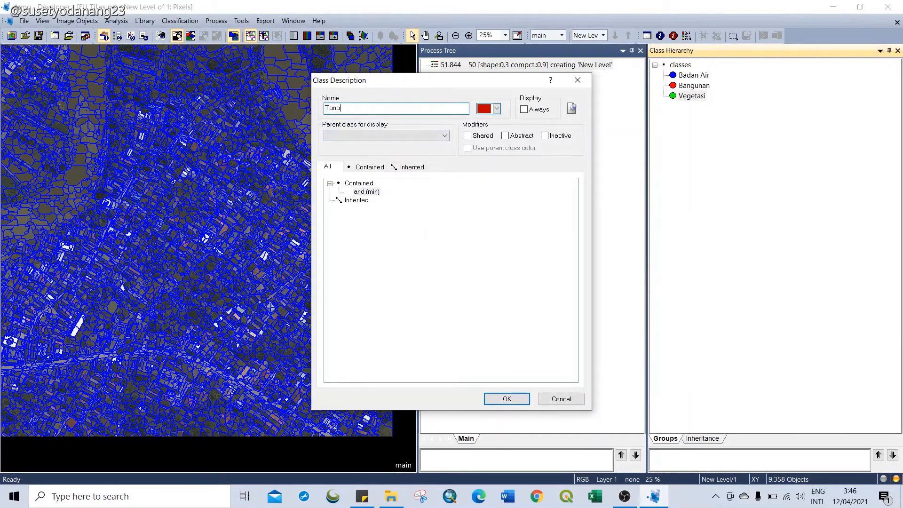
pyautogui.write('h Terbuka')
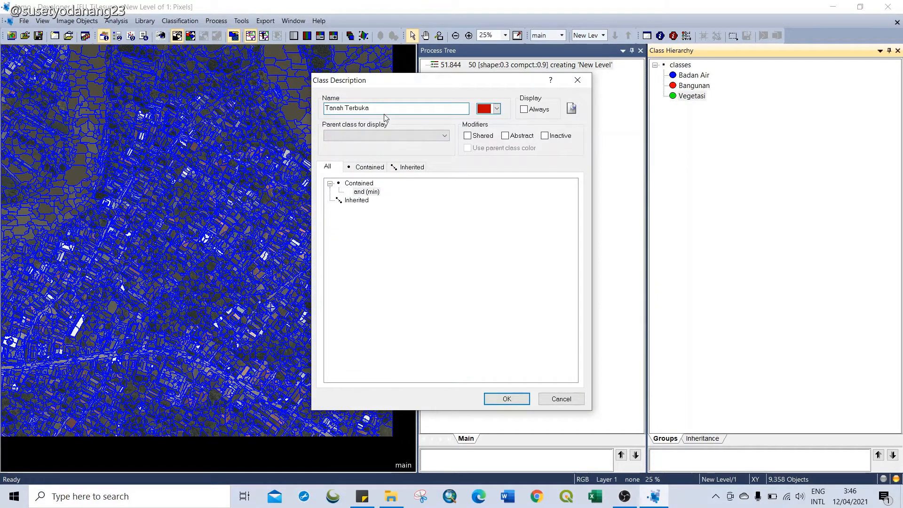
pyautogui.click(497, 109)
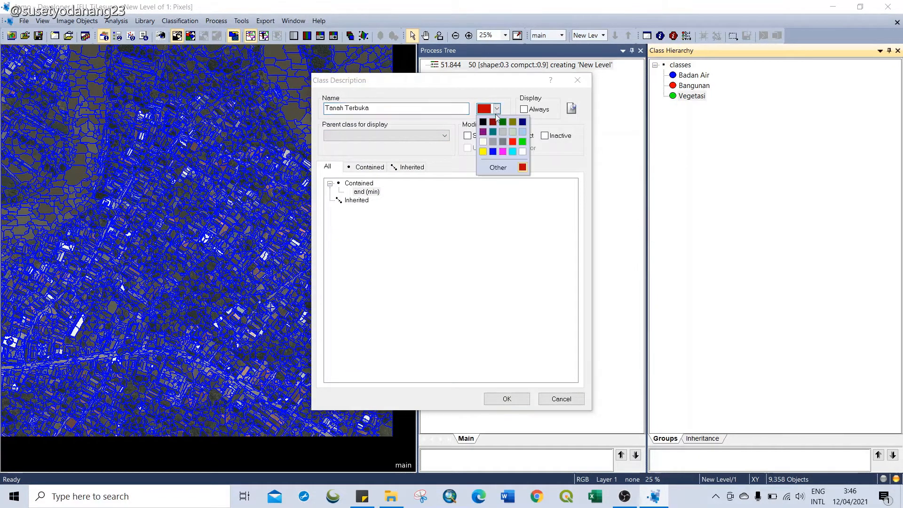
pyautogui.click(483, 151)
pyautogui.click(506, 399)
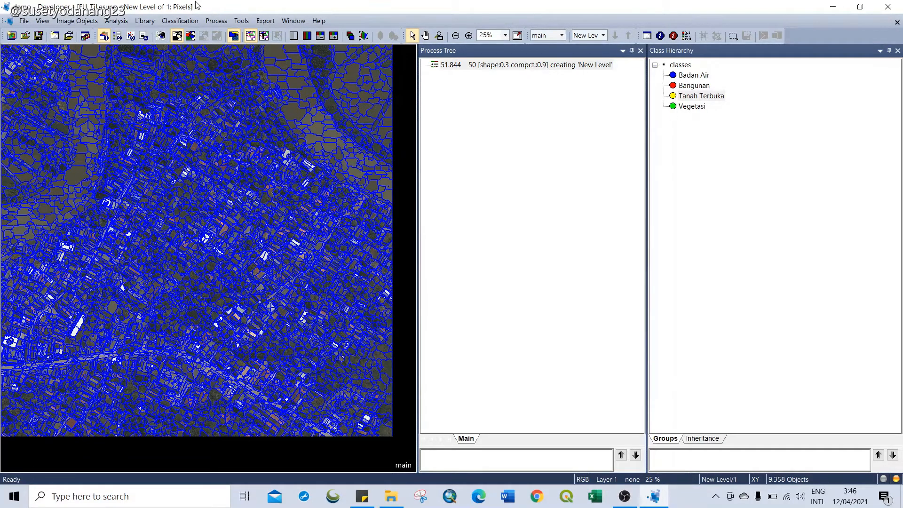
# Turn on sample selection and assign adjoining segments along the western river bend as samples of the Badan Air class.
pyautogui.click(178, 22)
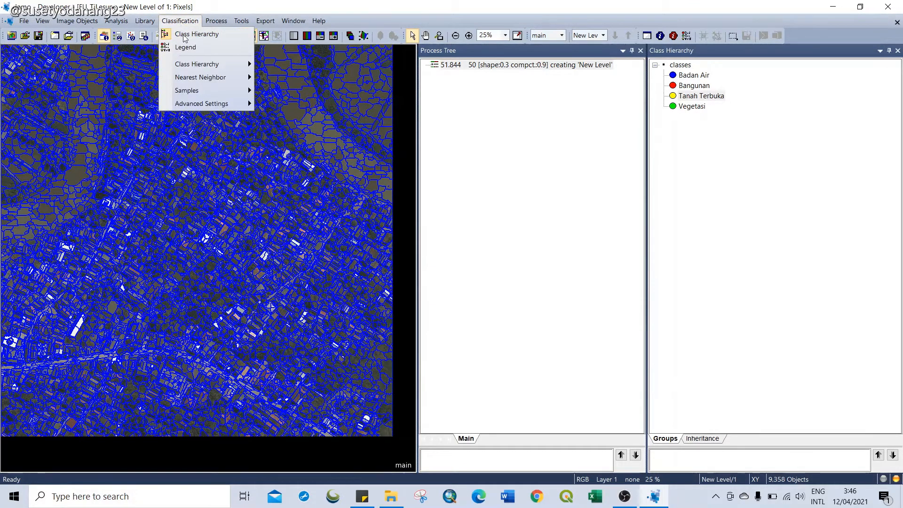
pyautogui.moveTo(207, 88)
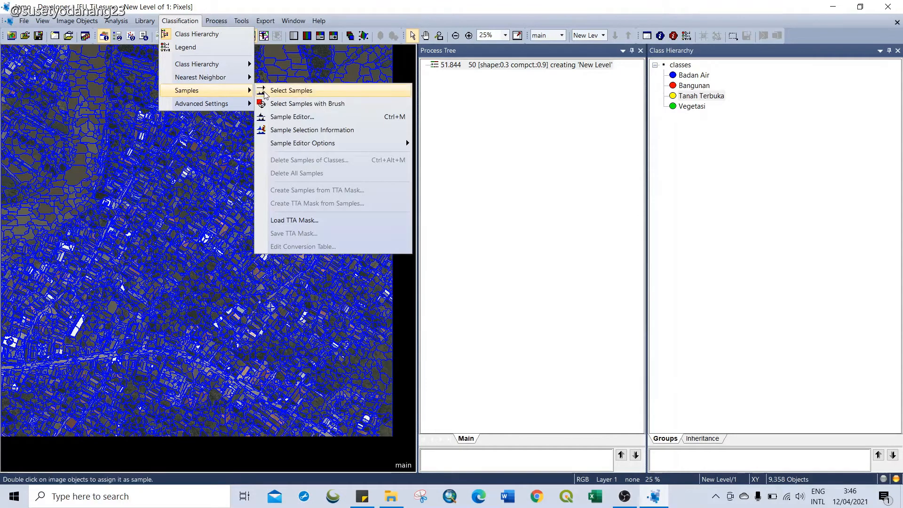
pyautogui.click(265, 91)
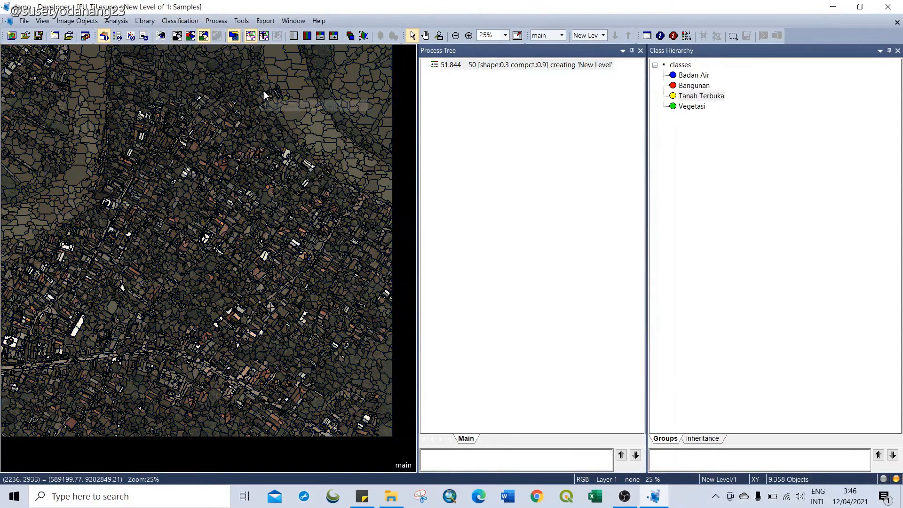
pyautogui.click(684, 78)
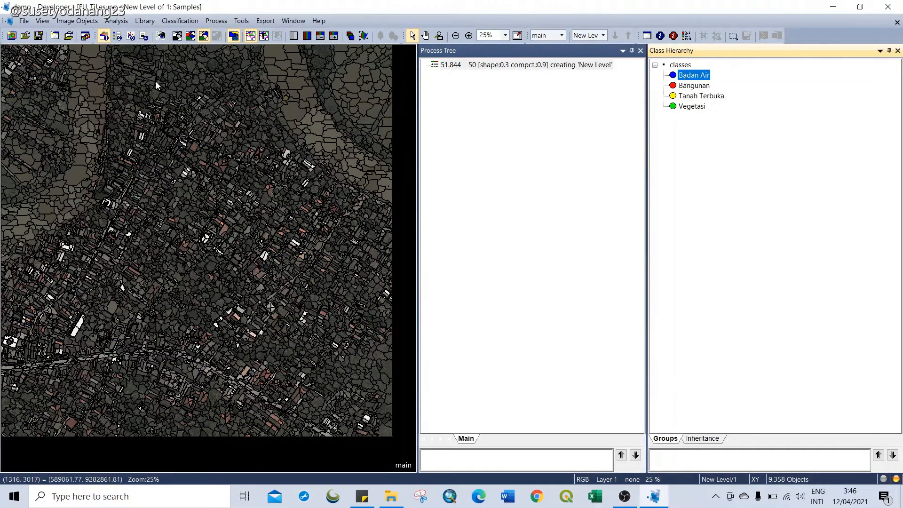
pyautogui.click(73, 177)
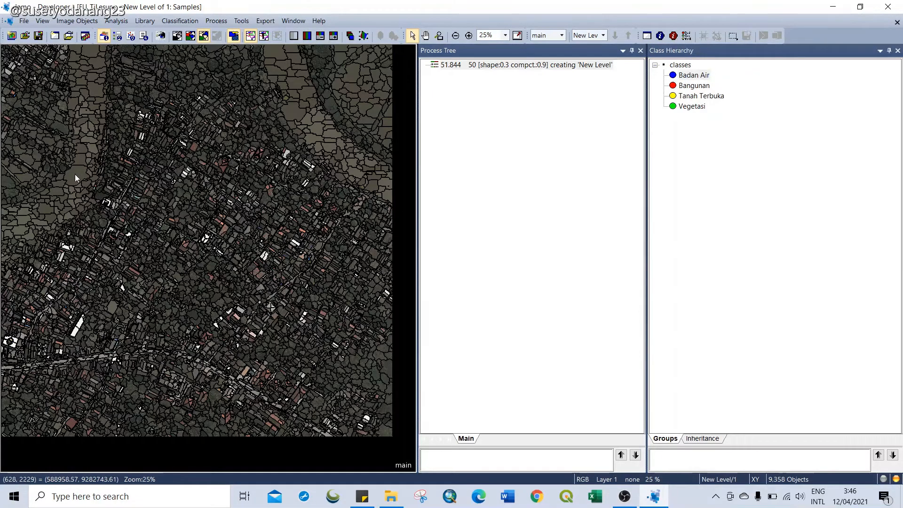
pyautogui.scroll(2, 75, 174)
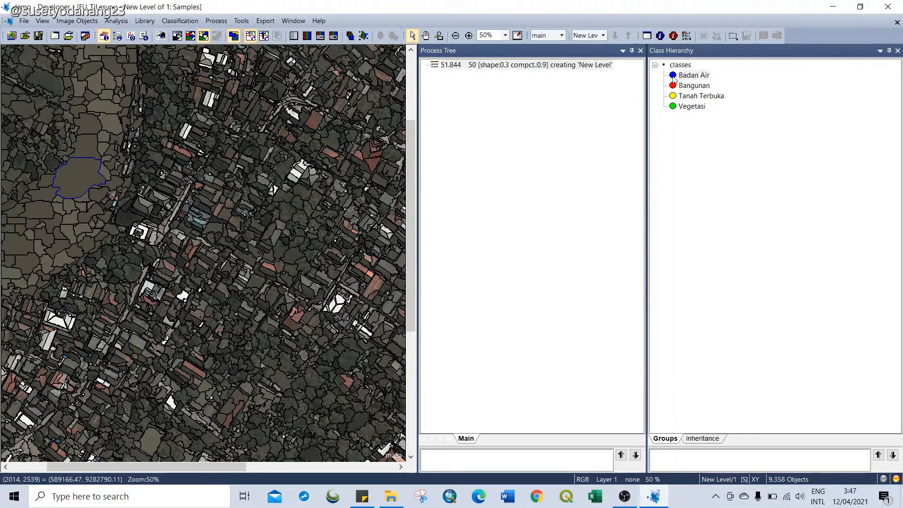
pyautogui.doubleClick(89, 150)
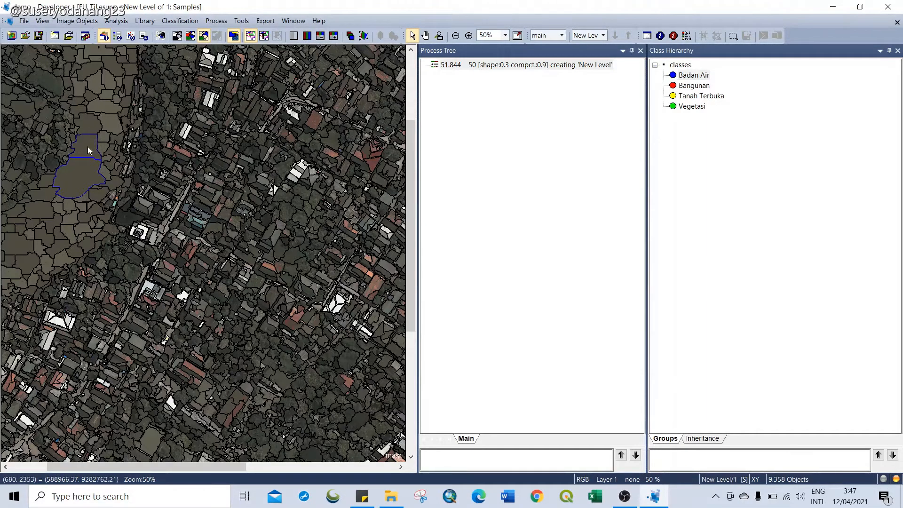
pyautogui.doubleClick(102, 129)
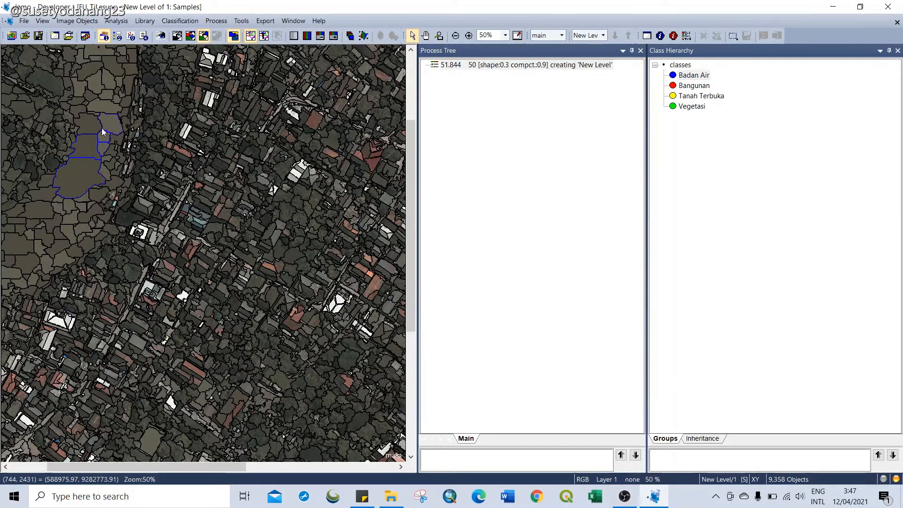
pyautogui.doubleClick(101, 112)
pyautogui.doubleClick(94, 95)
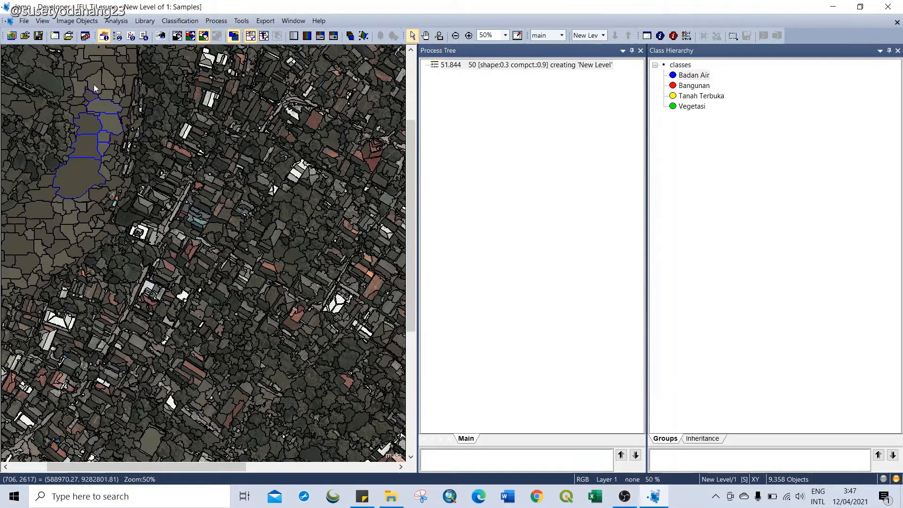
pyautogui.doubleClick(94, 83)
pyautogui.doubleClick(109, 77)
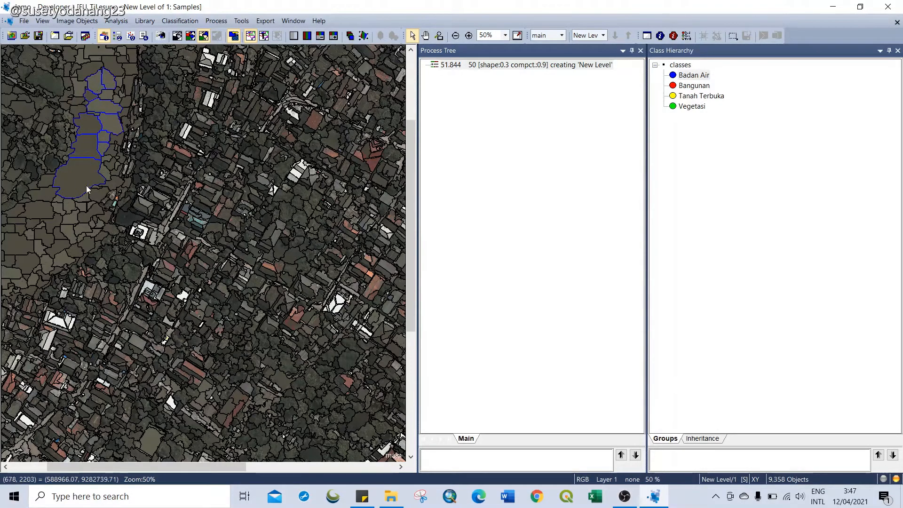
pyautogui.doubleClick(59, 203)
pyautogui.doubleClick(46, 209)
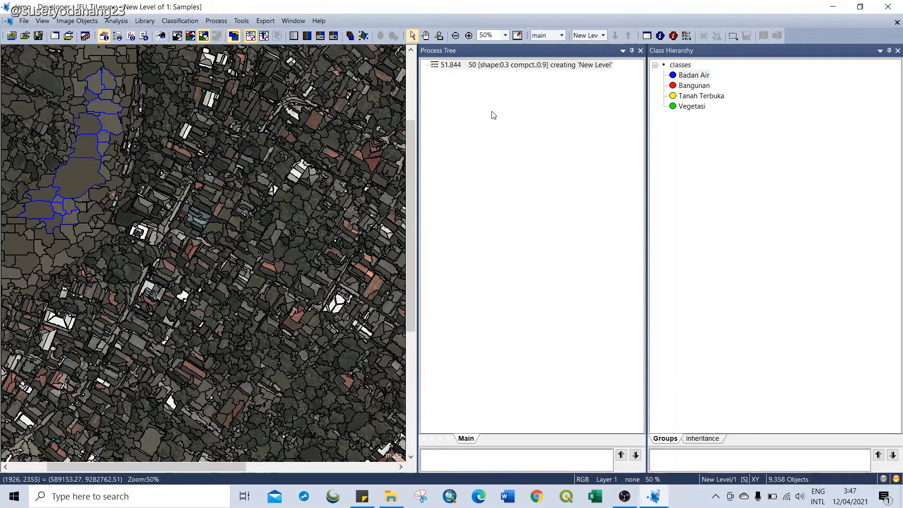
# Assign the row of adjoining roof segments just east of the diagonal street as samples of the Bangunan class.
pyautogui.click(696, 87)
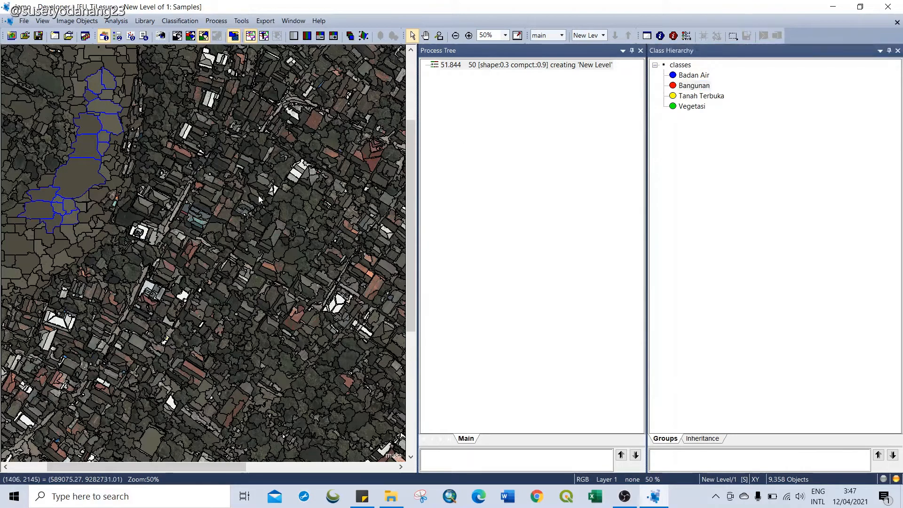
pyautogui.scroll(1, 258, 196)
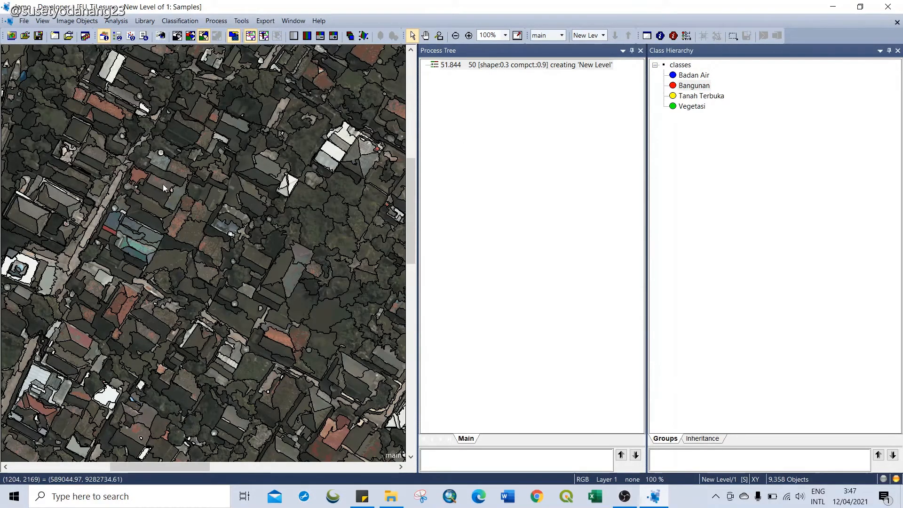
pyautogui.doubleClick(160, 197)
pyautogui.doubleClick(153, 209)
pyautogui.doubleClick(151, 219)
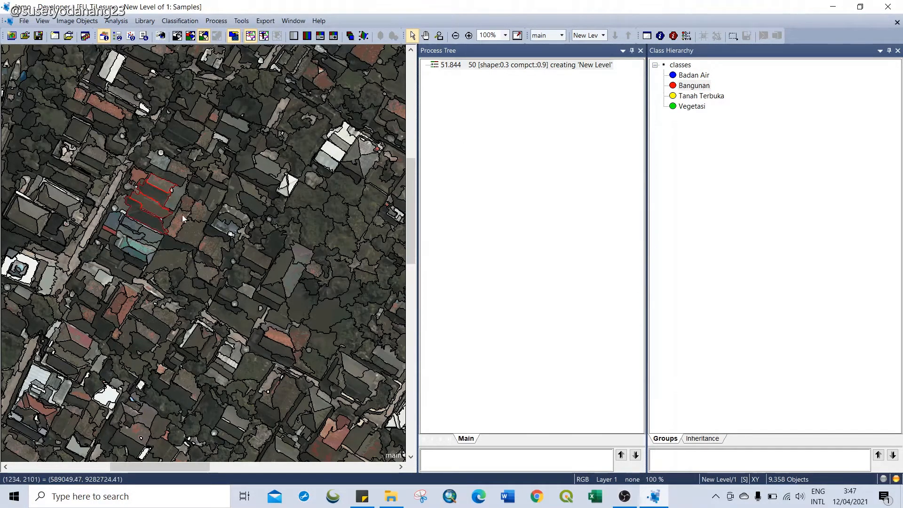
pyautogui.doubleClick(178, 169)
# Add the striped white roof and the adjoining grey hipped roof in the northeast as Bangunan samples.
pyautogui.doubleClick(325, 164)
pyautogui.doubleClick(331, 151)
pyautogui.doubleClick(338, 141)
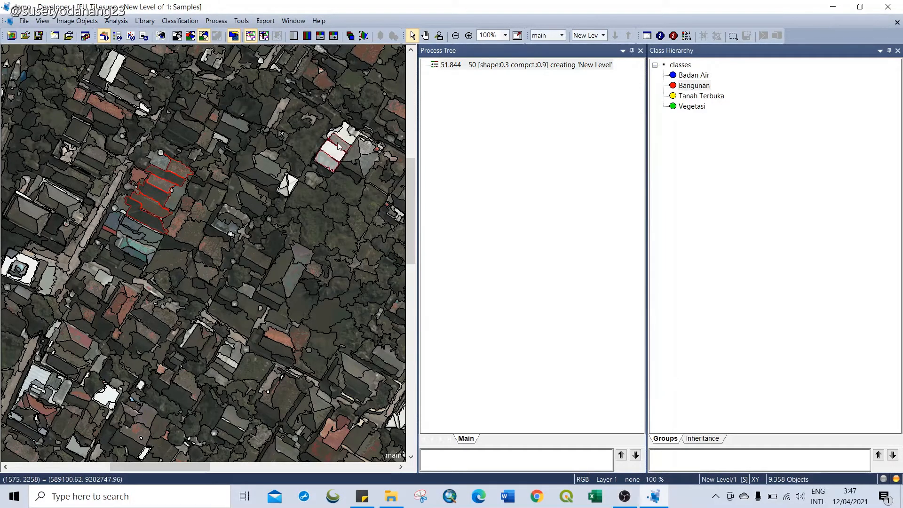
pyautogui.doubleClick(344, 135)
pyautogui.doubleClick(355, 156)
pyautogui.doubleClick(363, 161)
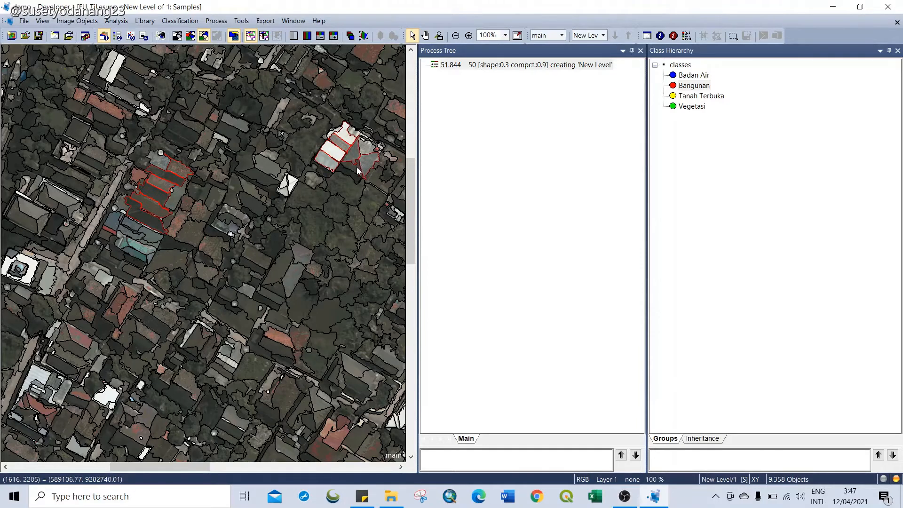
pyautogui.doubleClick(356, 167)
pyautogui.doubleClick(362, 151)
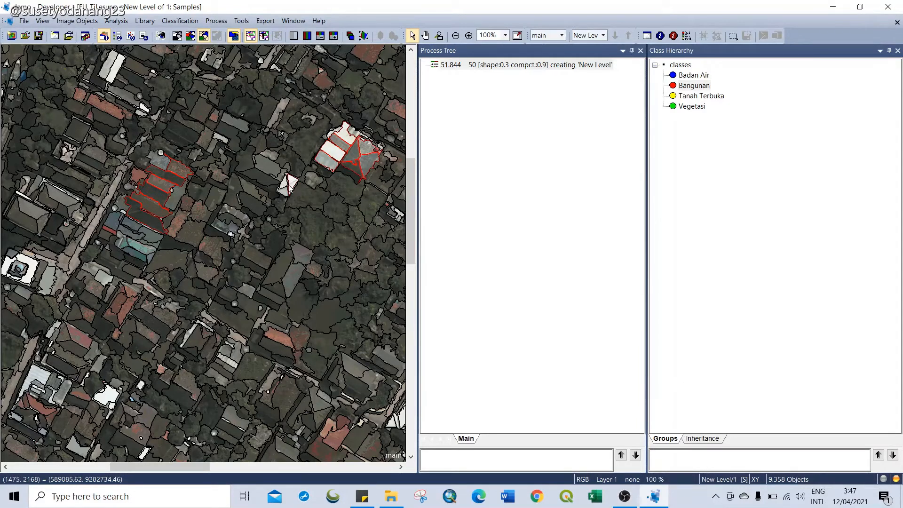
# Add the grey roof beside the small white one, the central gabled roof, the orange roof south of it and the southeastern house as Bangunan samples.
pyautogui.doubleClick(274, 174)
pyautogui.doubleClick(259, 180)
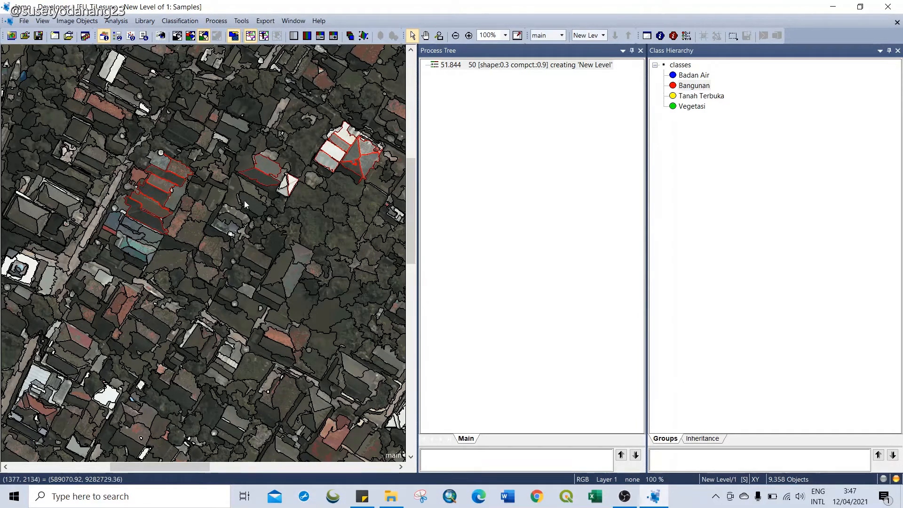
pyautogui.doubleClick(284, 273)
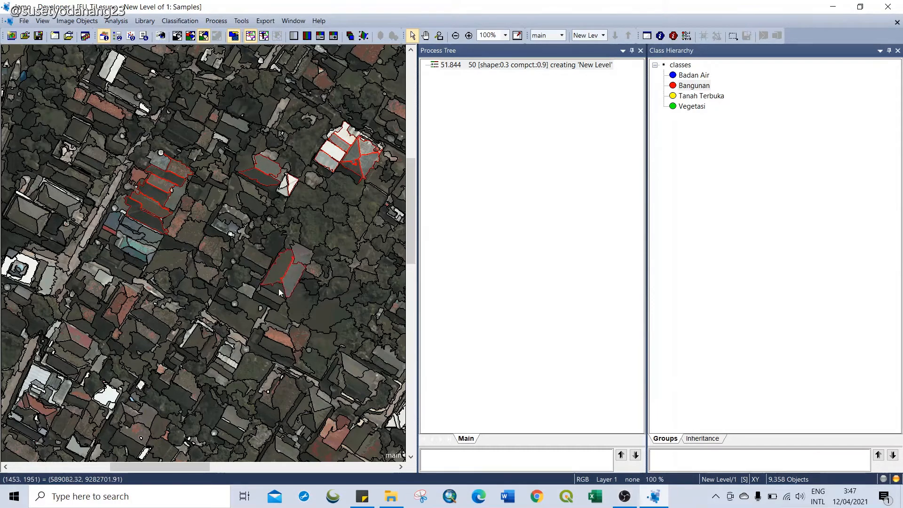
pyautogui.doubleClick(269, 302)
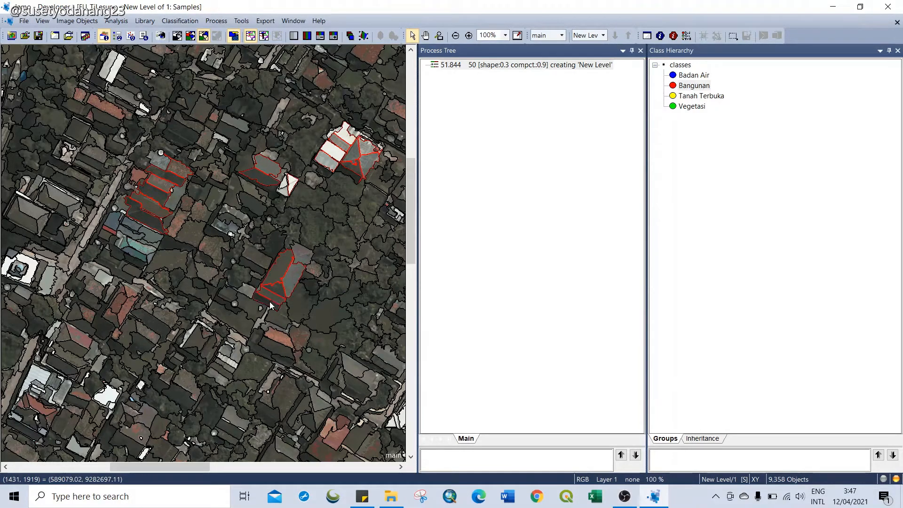
pyautogui.doubleClick(280, 343)
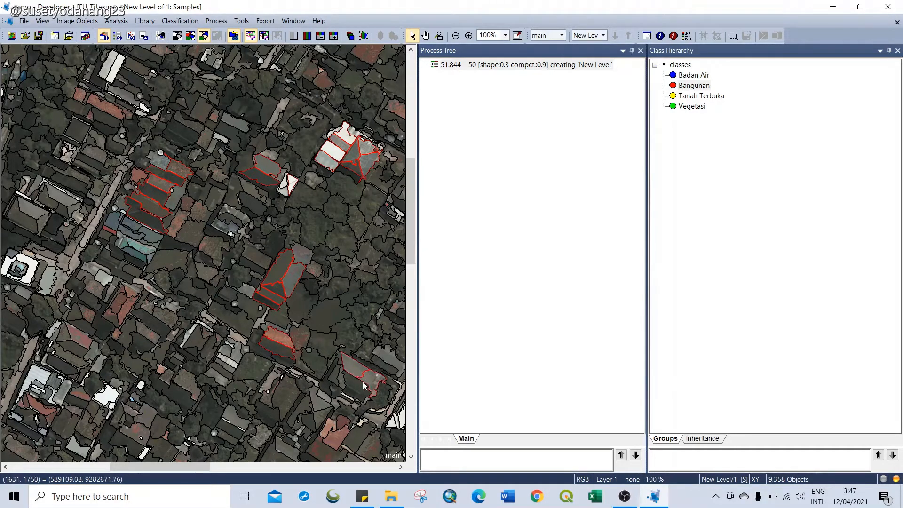
pyautogui.doubleClick(346, 379)
pyautogui.doubleClick(334, 377)
# Add the reddish and dark roof segments south of the turquoise-roofed building as Bangunan samples.
pyautogui.doubleClick(119, 303)
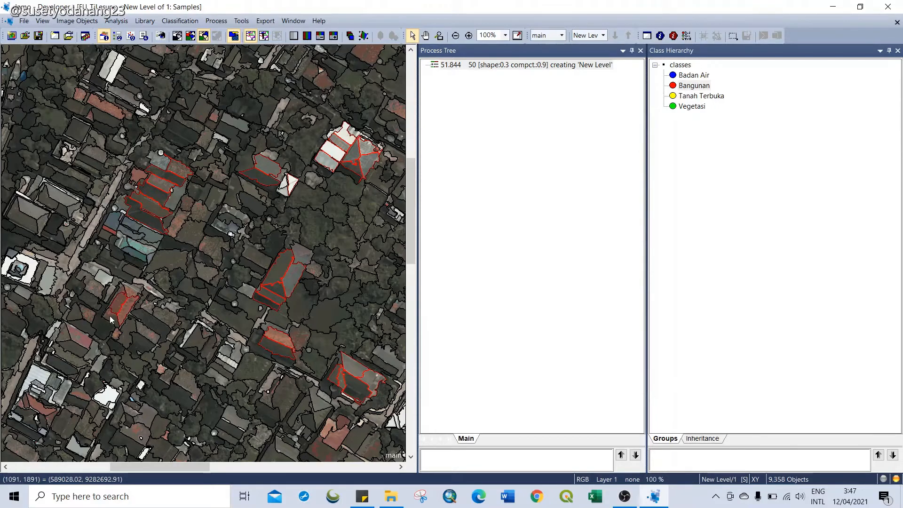
pyautogui.doubleClick(91, 294)
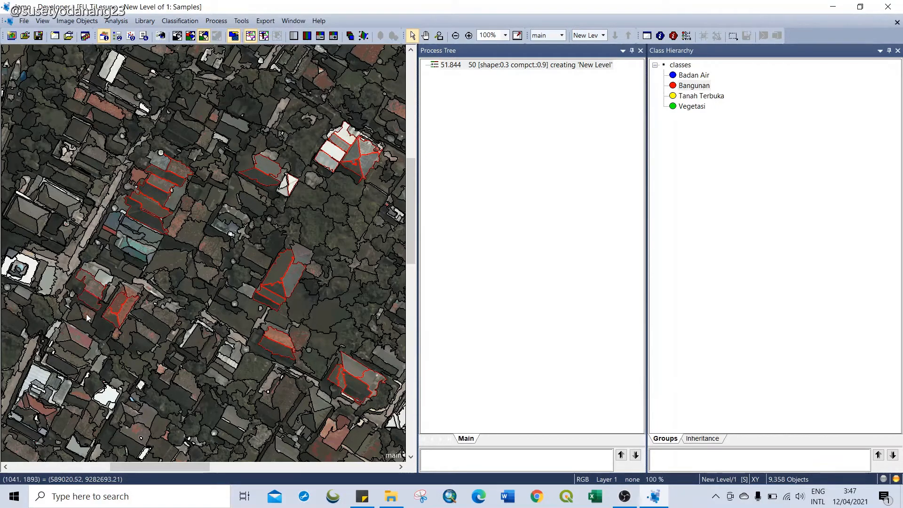
pyautogui.doubleClick(78, 312)
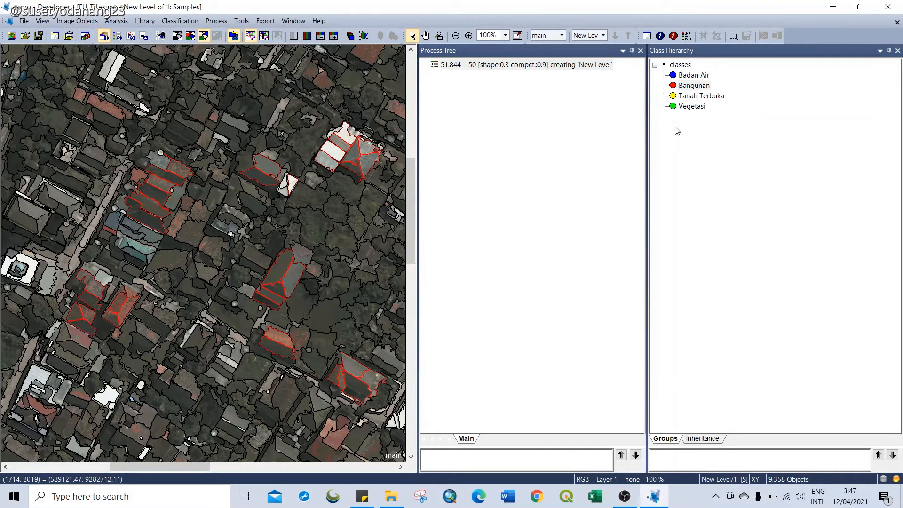
# Assign the diagonal street and the paved area beside the white-roofed building as samples of the Tanah Terbuka class.
pyautogui.click(691, 96)
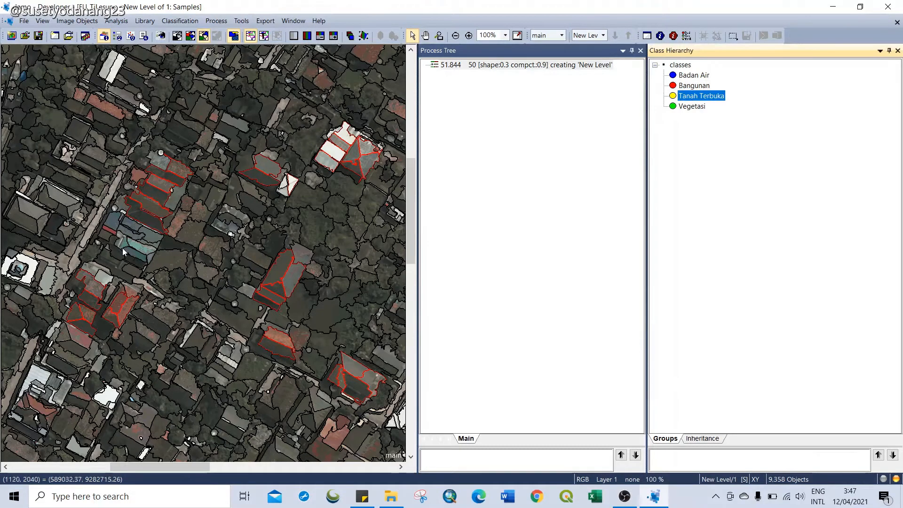
pyautogui.moveTo(121, 270); pyautogui.dragTo(196, 229)
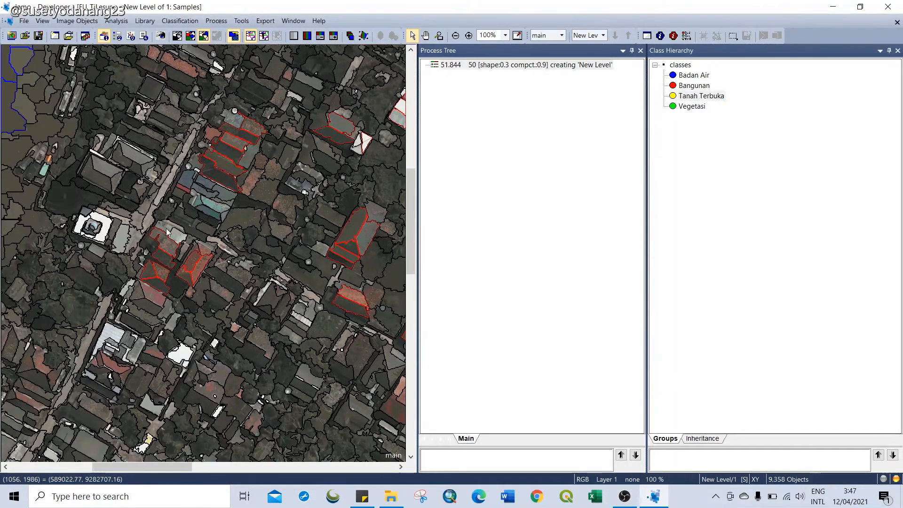
pyautogui.doubleClick(147, 208)
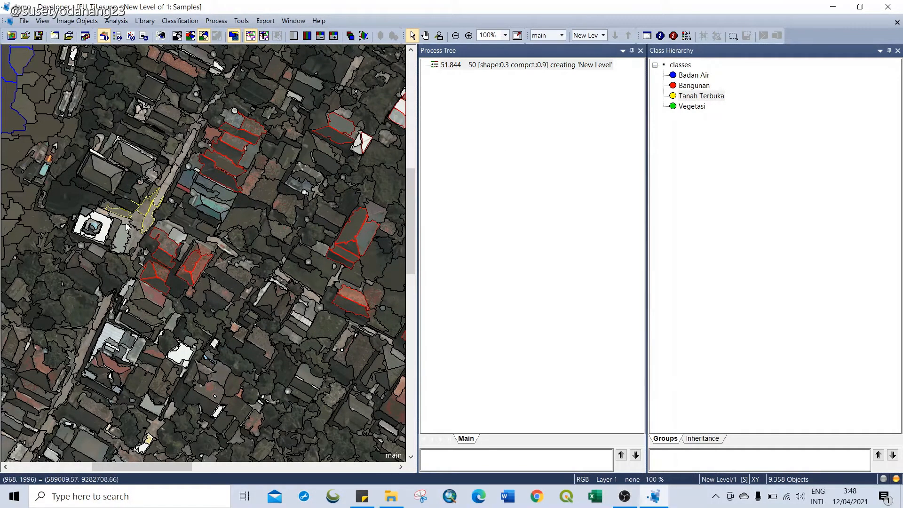
pyautogui.doubleClick(125, 222)
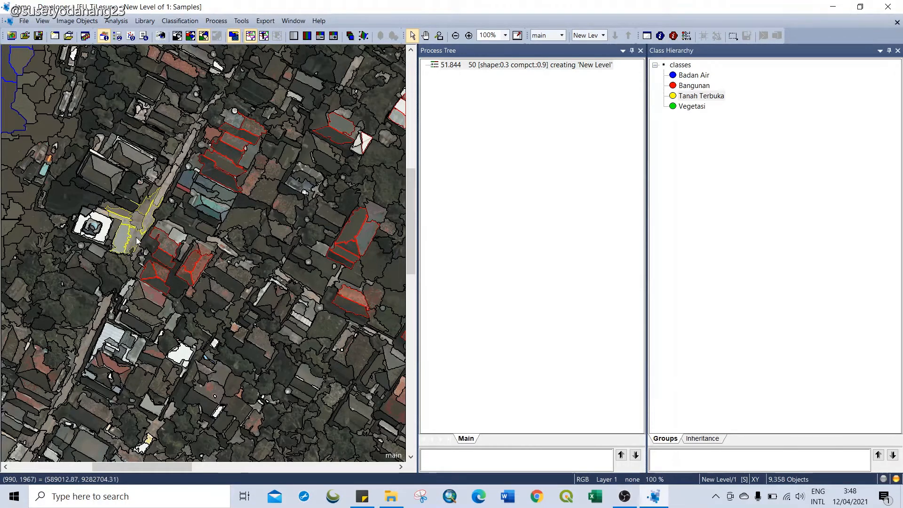
pyautogui.doubleClick(89, 340)
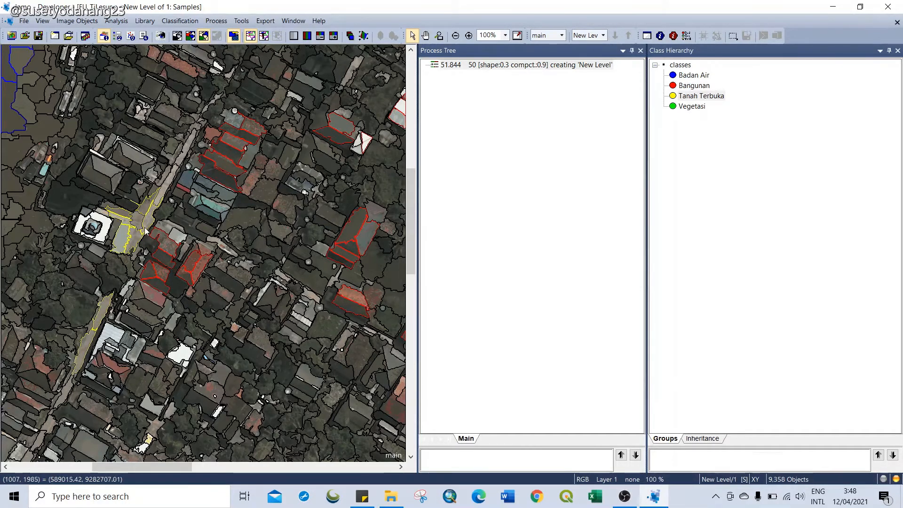
pyautogui.doubleClick(165, 181)
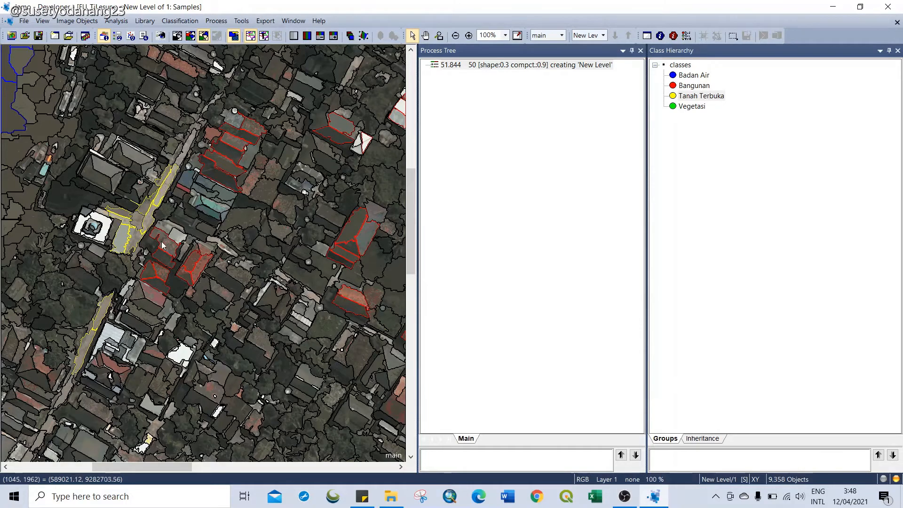
# Add the segments along the wide east-west main road near the southern image edge as Tanah Terbuka samples.
pyautogui.moveTo(154, 259); pyautogui.dragTo(200, 113)
pyautogui.moveTo(170, 182); pyautogui.dragTo(203, 139)
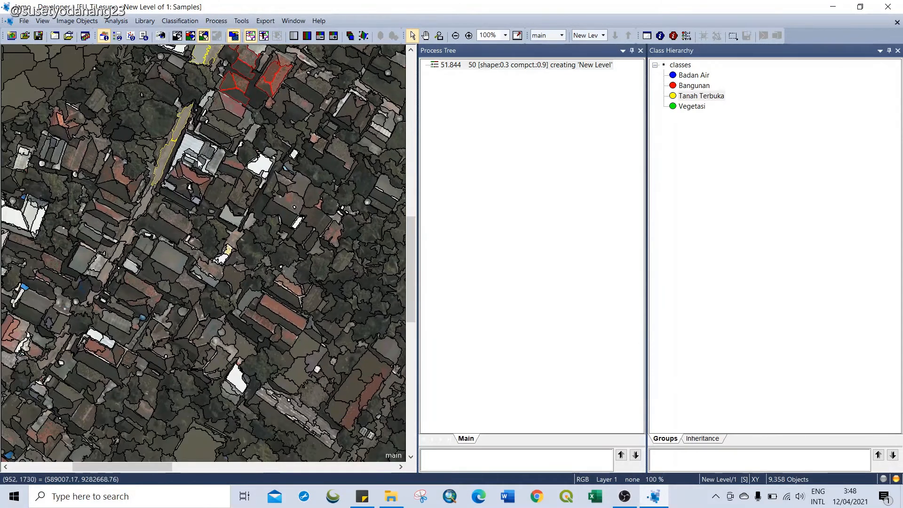
pyautogui.scroll(-1, 129, 250)
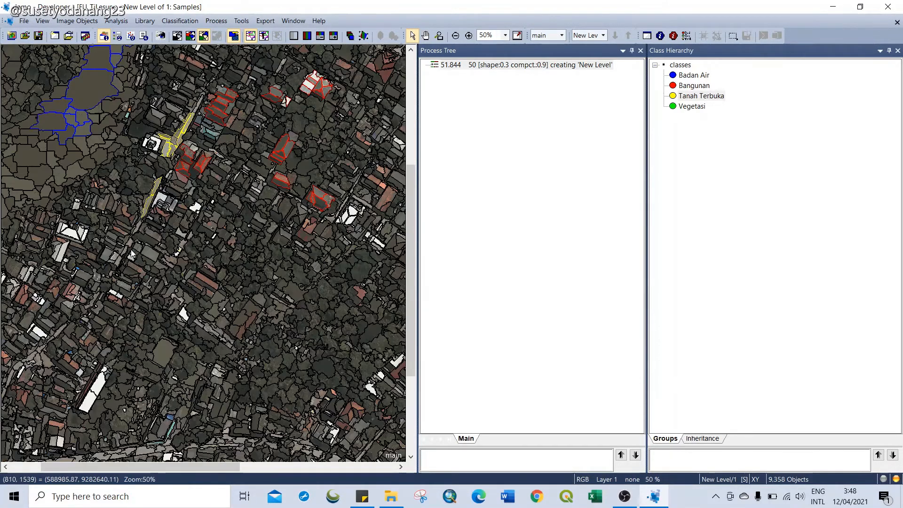
pyautogui.moveTo(154, 257); pyautogui.dragTo(189, 149)
pyautogui.scroll(1, 139, 326)
pyautogui.moveTo(140, 330); pyautogui.dragTo(156, 261)
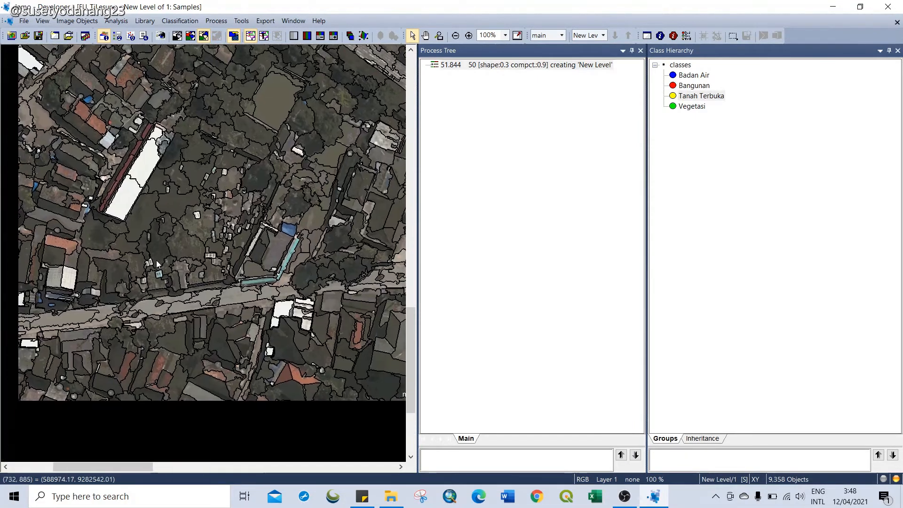
pyautogui.click(204, 290)
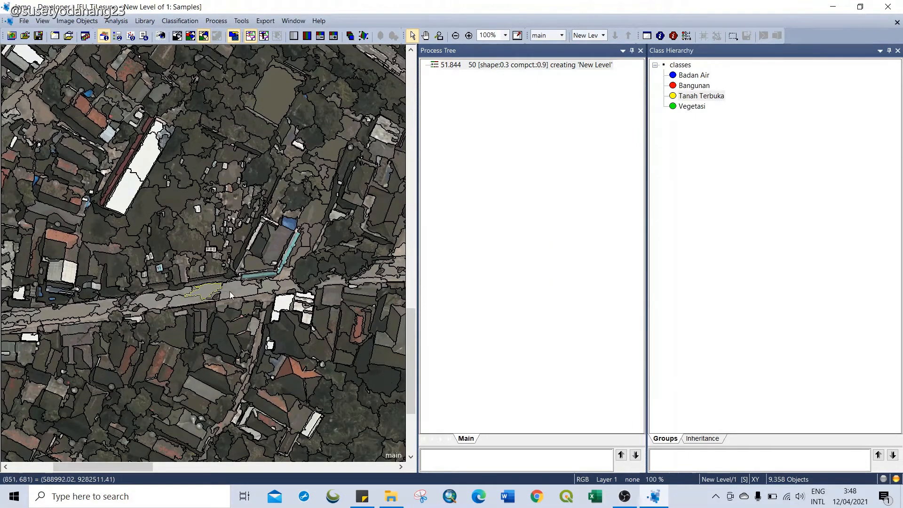
pyautogui.moveTo(268, 266); pyautogui.dragTo(329, 239)
pyautogui.doubleClick(172, 292)
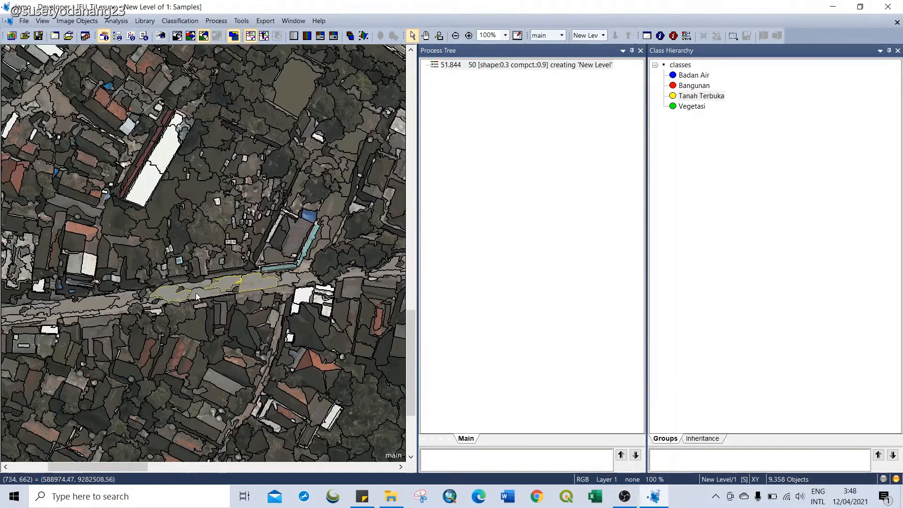
pyautogui.doubleClick(195, 293)
pyautogui.doubleClick(187, 286)
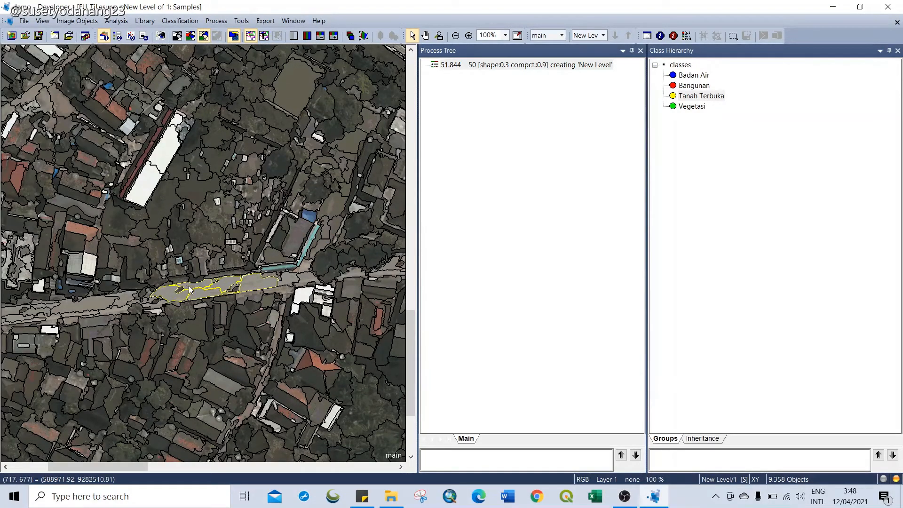
pyautogui.doubleClick(287, 279)
pyautogui.doubleClick(305, 278)
pyautogui.doubleClick(103, 300)
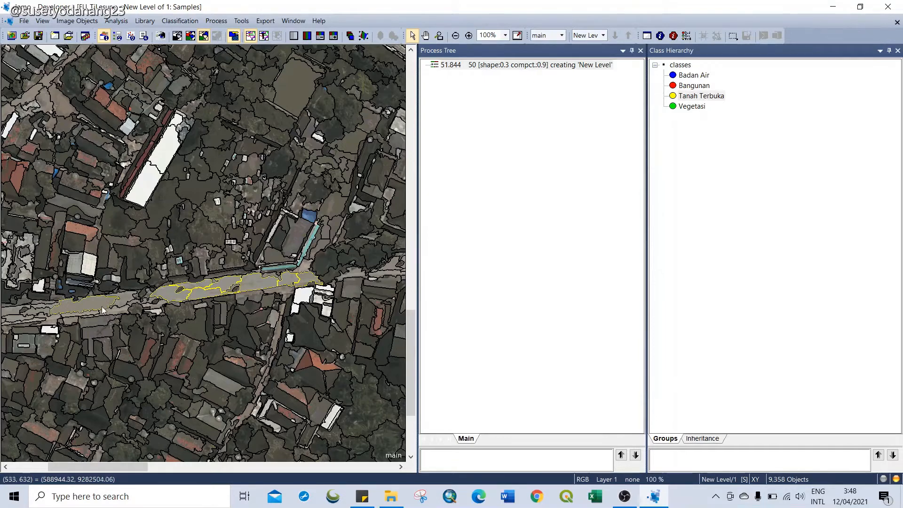
# Add the road segments around the junction at the western end of the main road as Tanah Terbuka samples.
pyautogui.moveTo(105, 300); pyautogui.dragTo(185, 139)
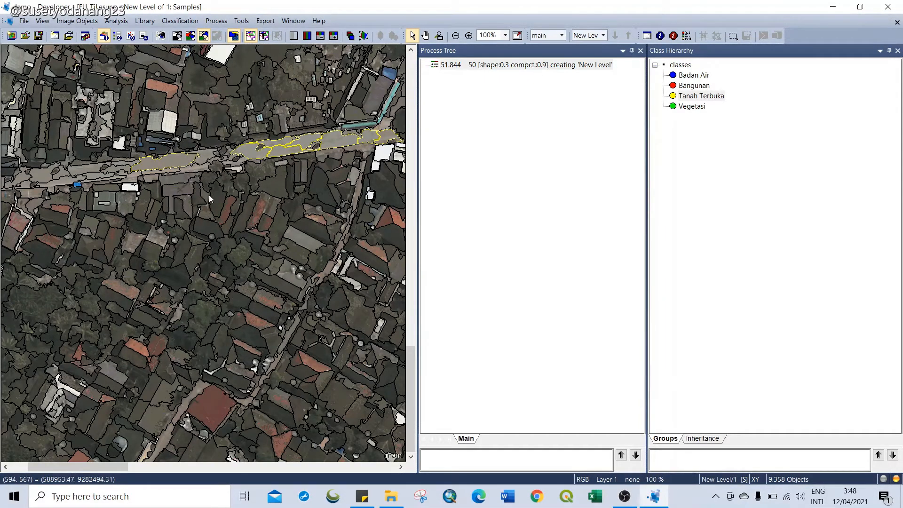
pyautogui.moveTo(208, 216); pyautogui.dragTo(280, 225)
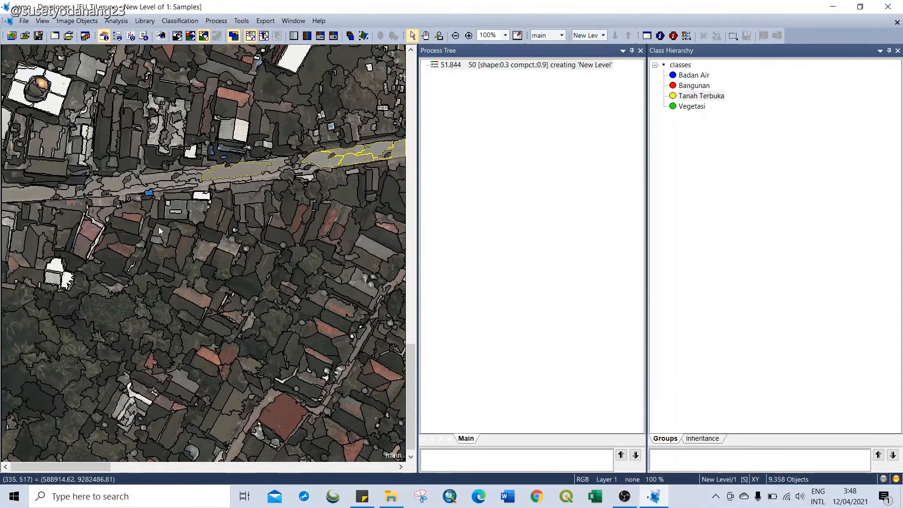
pyautogui.doubleClick(102, 200)
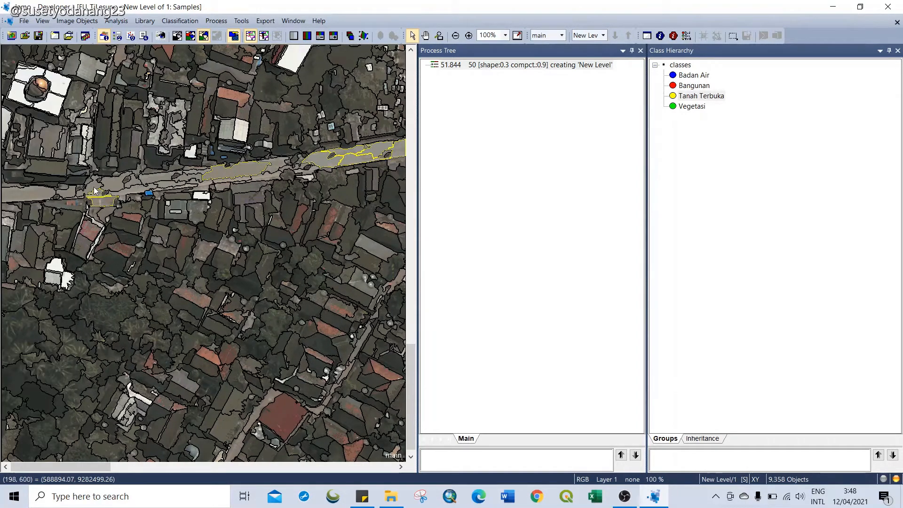
pyautogui.doubleClick(96, 188)
pyautogui.doubleClick(112, 194)
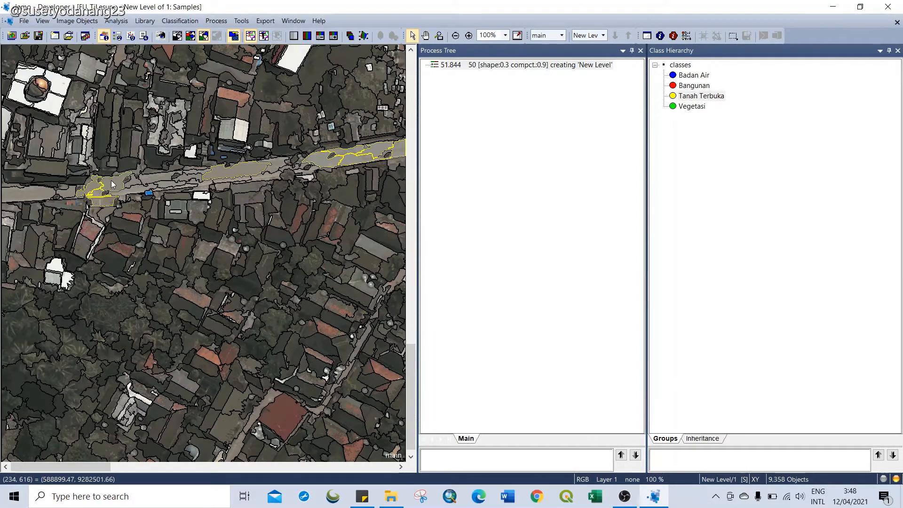
# Assign the cluster of adjoining tree-canopy segments northwest of the bright white roofs as samples of the Vegetasi class.
pyautogui.click(686, 111)
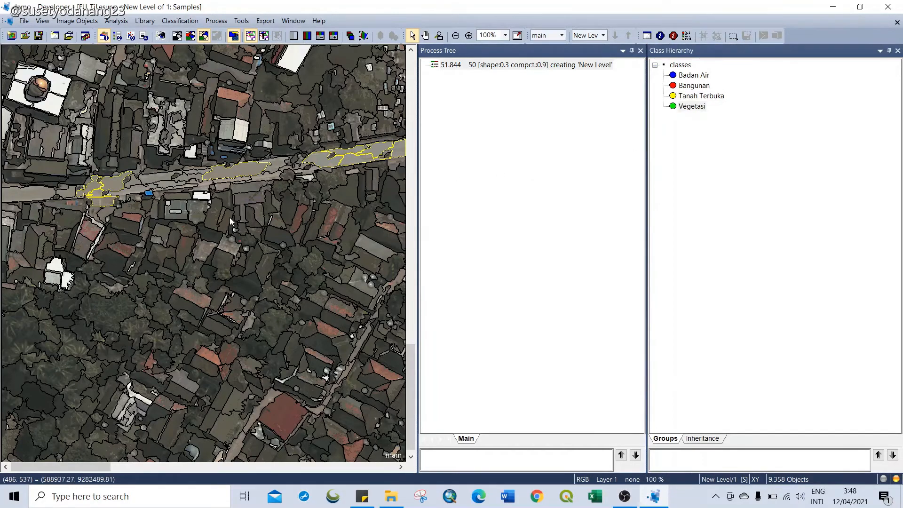
pyautogui.scroll(-1, 230, 217)
pyautogui.scroll(2, 249, 267)
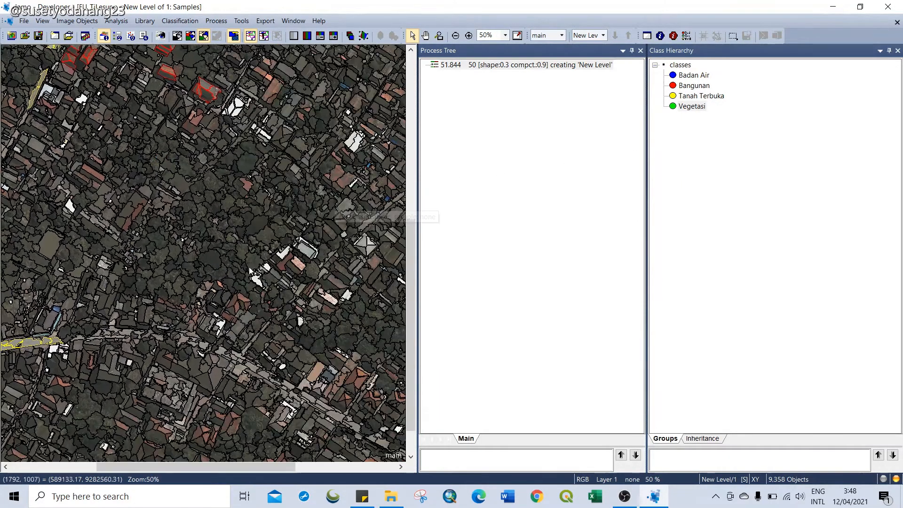
pyautogui.doubleClick(263, 238)
pyautogui.doubleClick(244, 219)
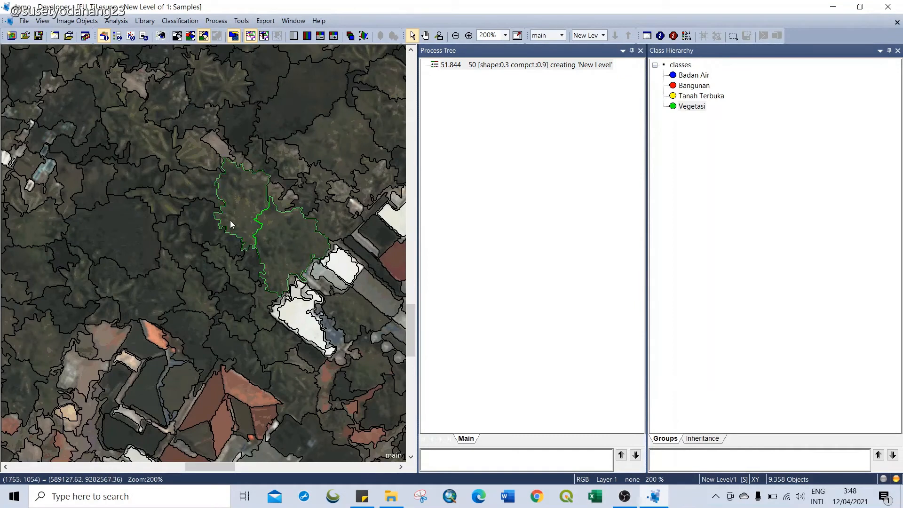
pyautogui.doubleClick(195, 189)
pyautogui.doubleClick(196, 222)
pyautogui.doubleClick(177, 241)
pyautogui.doubleClick(138, 235)
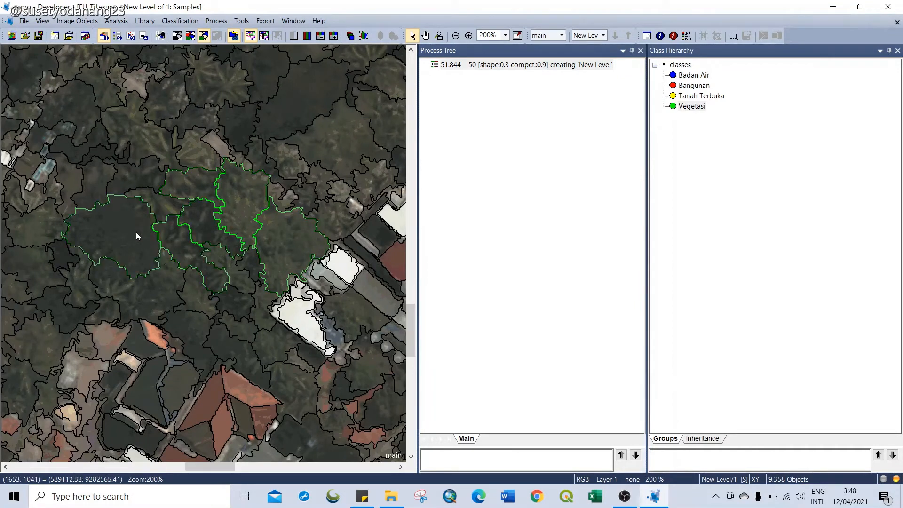
pyautogui.doubleClick(175, 289)
pyautogui.doubleClick(193, 303)
pyautogui.doubleClick(195, 327)
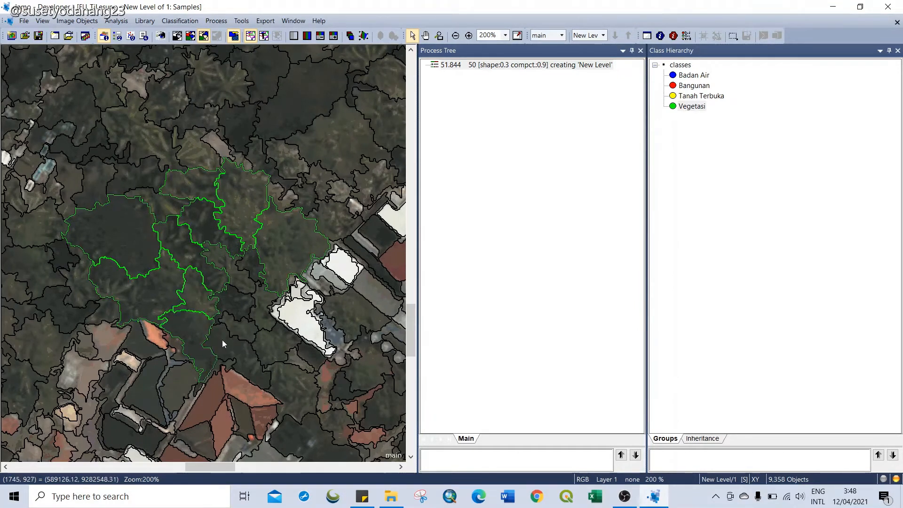
# Add the tree-canopy segments between the existing green cluster and the bright white roof as Vegetasi samples.
pyautogui.doubleClick(230, 341)
pyautogui.doubleClick(242, 332)
pyautogui.doubleClick(242, 289)
pyautogui.doubleClick(248, 278)
pyautogui.doubleClick(248, 279)
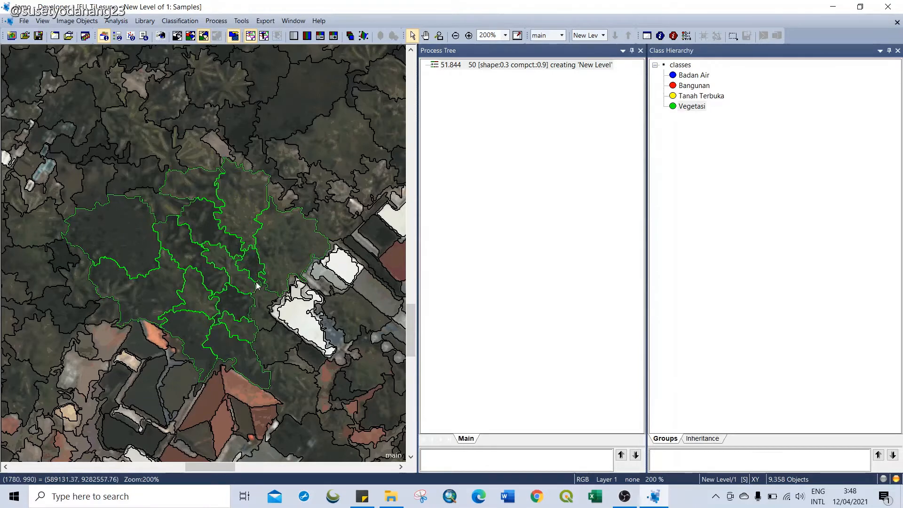
# Assign the dark canopy and palm-crown segments in the grove north of the first cluster as Vegetasi samples.
pyautogui.scroll(-2, 245, 273)
pyautogui.scroll(2, 236, 199)
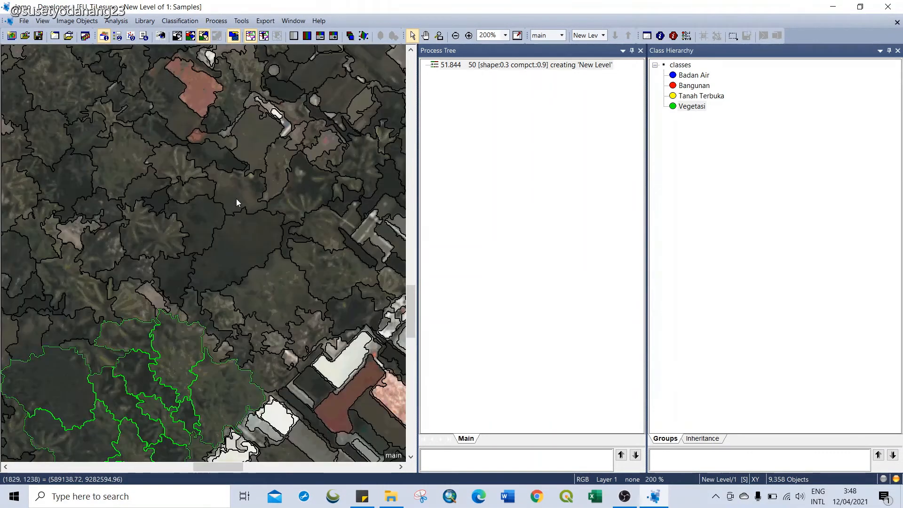
pyautogui.doubleClick(244, 248)
pyautogui.doubleClick(188, 233)
pyautogui.doubleClick(232, 204)
pyautogui.doubleClick(181, 191)
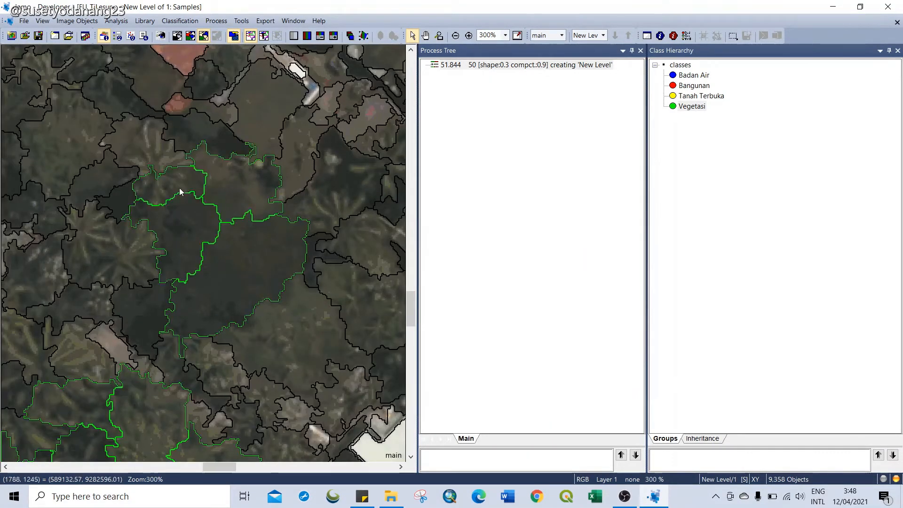
pyautogui.doubleClick(145, 176)
pyautogui.doubleClick(106, 188)
pyautogui.doubleClick(116, 214)
pyautogui.doubleClick(94, 267)
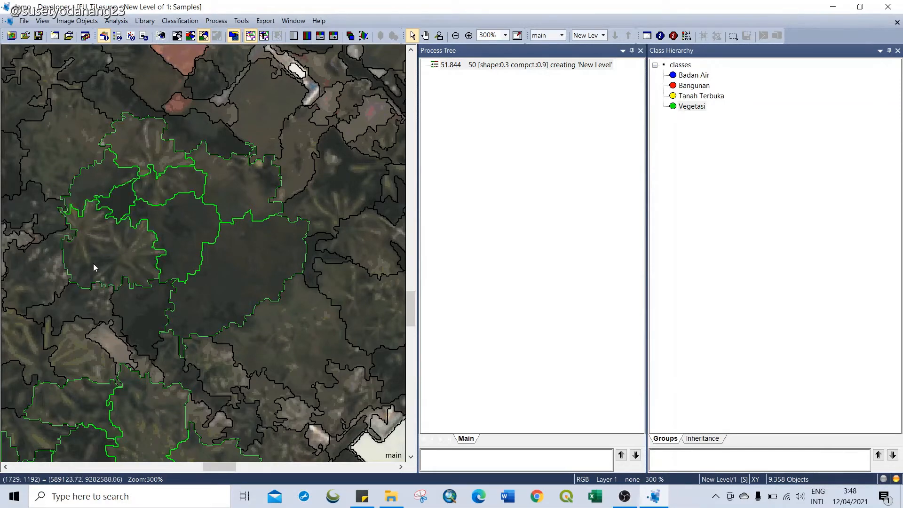
# Extend the northern group of Vegetasi samples with the adjoining canopy segments on its southern, western and northwestern sides.
pyautogui.doubleClick(49, 278)
pyautogui.doubleClick(85, 300)
pyautogui.doubleClick(137, 308)
pyautogui.scroll(-1, 137, 288)
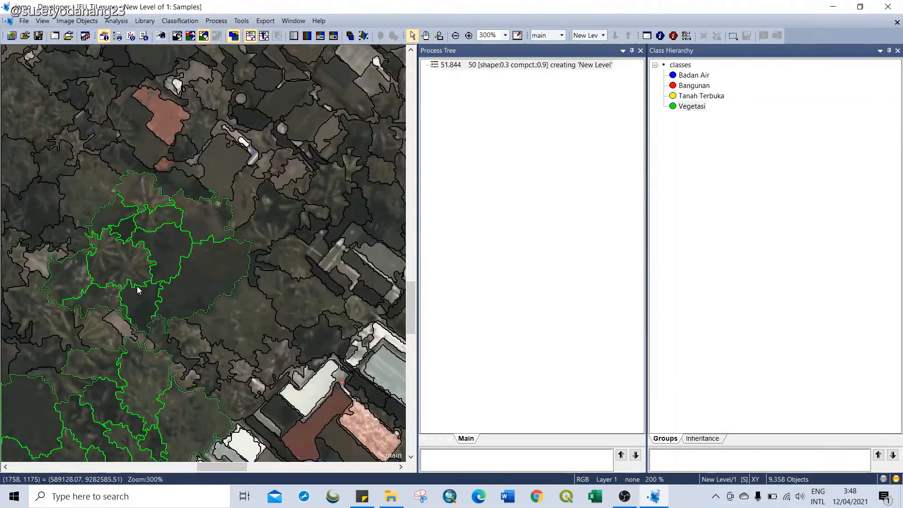
pyautogui.doubleClick(75, 190)
pyautogui.doubleClick(44, 199)
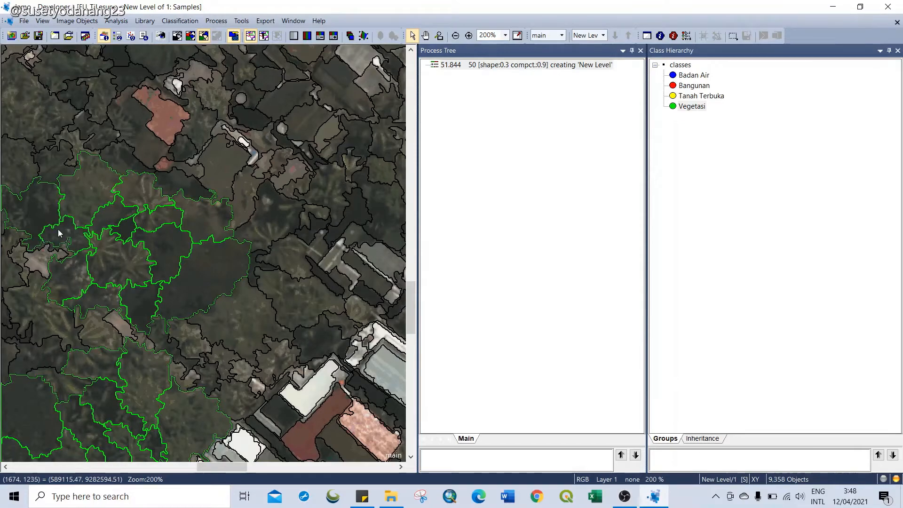
# Review how the collected samples of all four classes are distributed over the whole image.
pyautogui.scroll(-1, 88, 235)
pyautogui.scroll(-3, 88, 234)
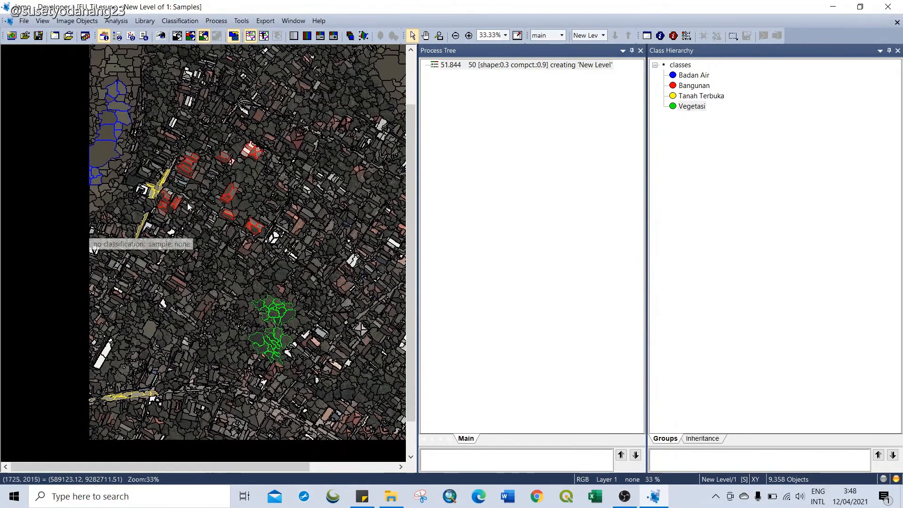
pyautogui.scroll(1, 261, 244)
pyautogui.scroll(2, 236, 276)
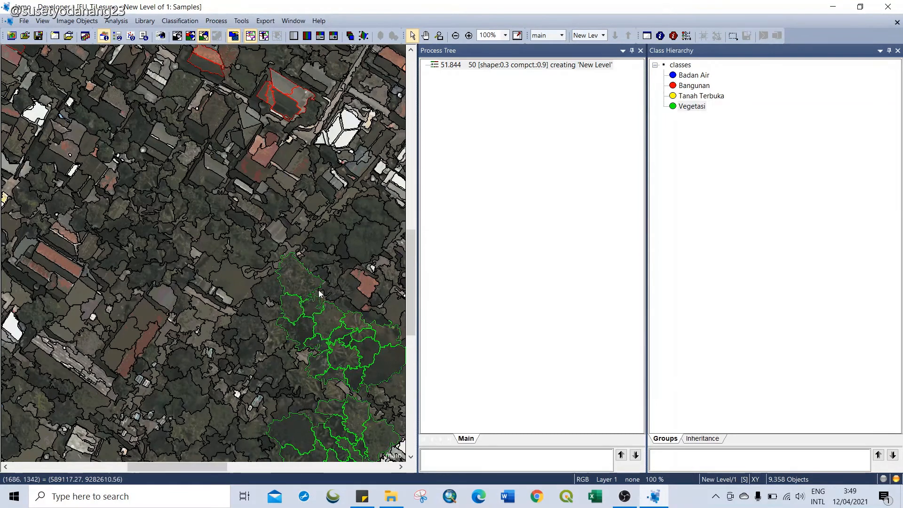
pyautogui.scroll(-1, 315, 290)
pyautogui.scroll(-1, 315, 290)
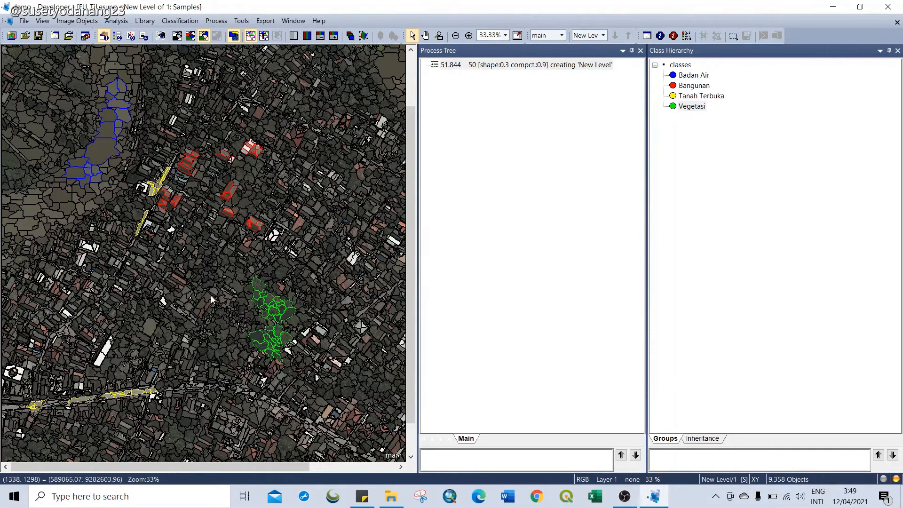
pyautogui.scroll(-1, 222, 288)
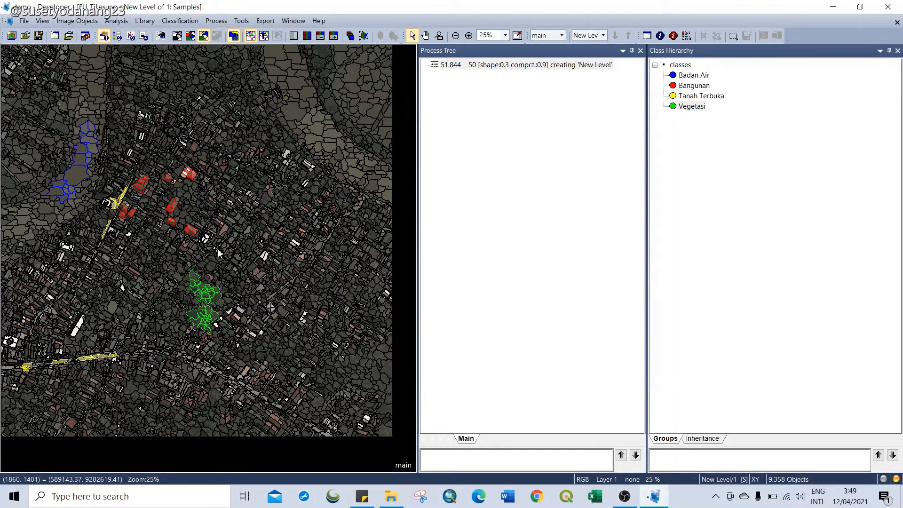
# Define the standard nearest neighbor feature space with the Mean and Standard deviation layer values of the object features.
pyautogui.click(182, 21)
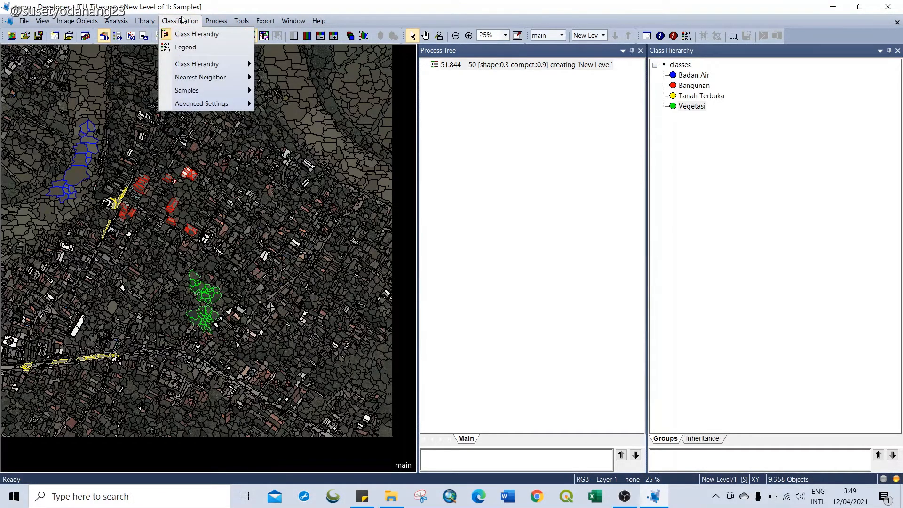
pyautogui.moveTo(222, 81)
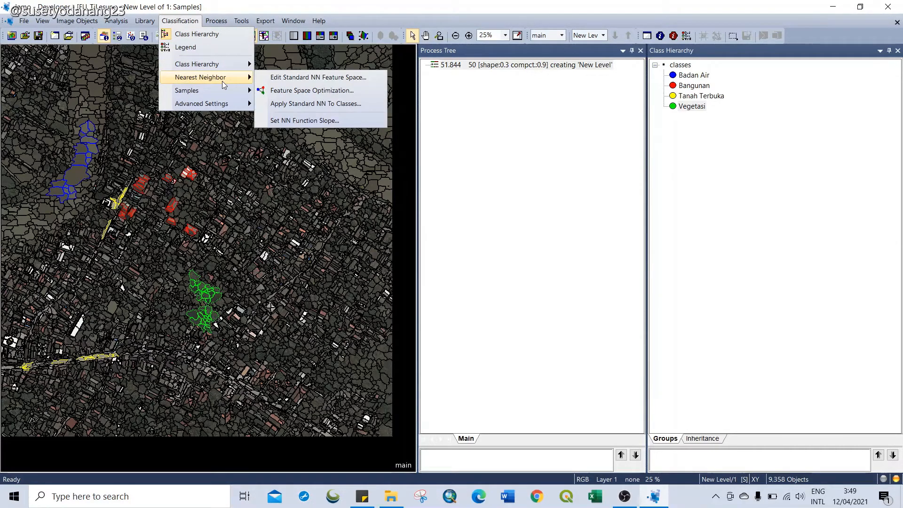
pyautogui.click(272, 77)
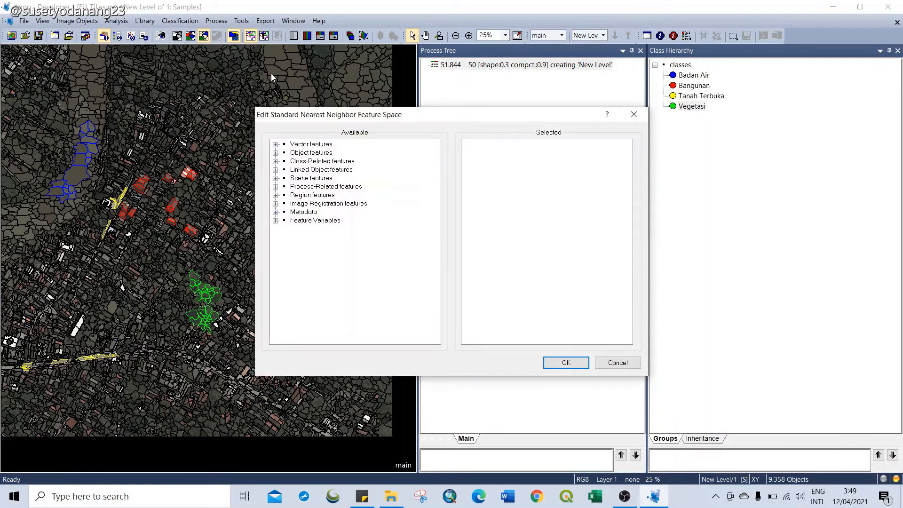
pyautogui.click(275, 152)
pyautogui.click(284, 178)
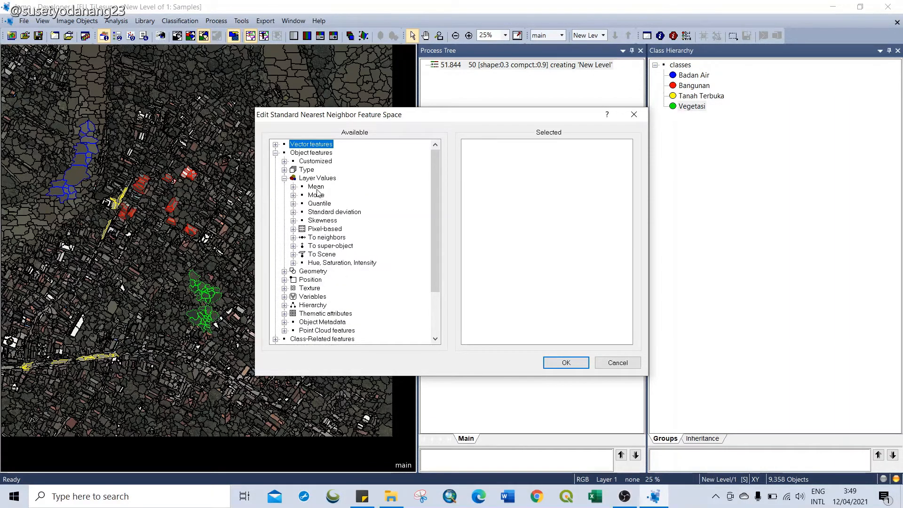
pyautogui.doubleClick(316, 186)
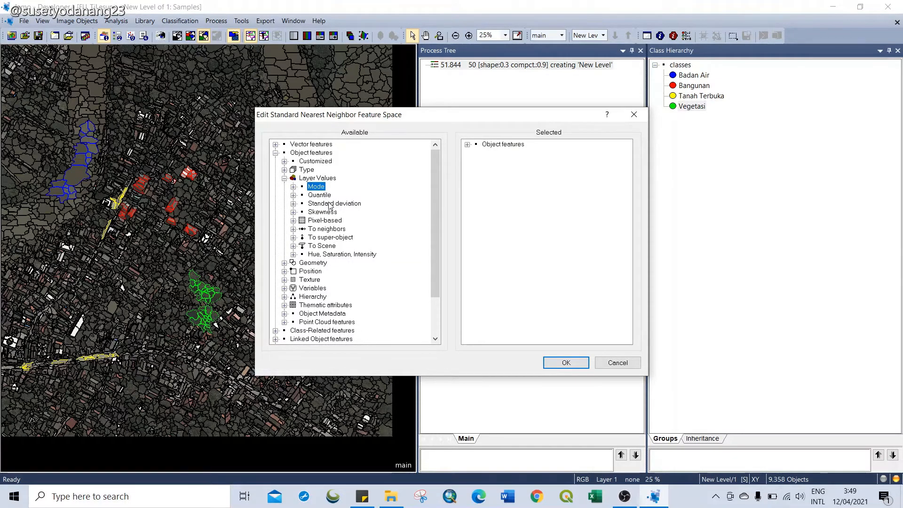
pyautogui.doubleClick(331, 204)
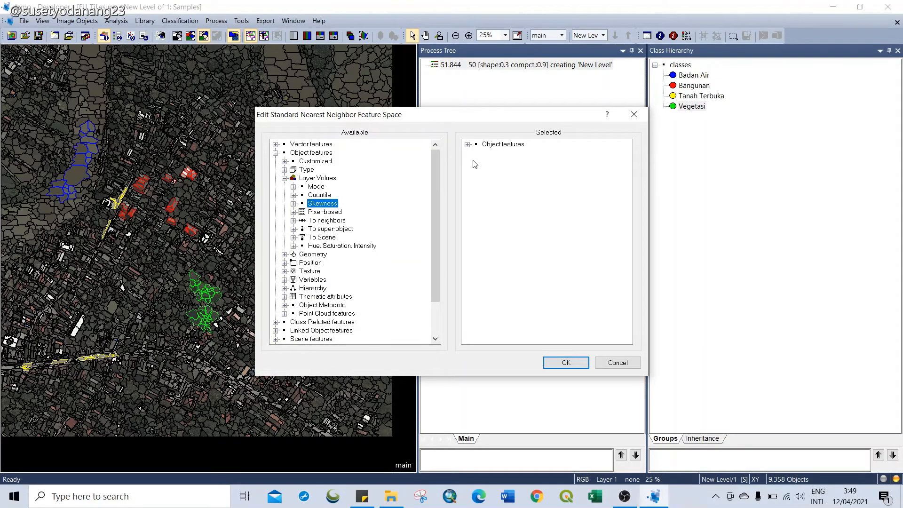
pyautogui.click(467, 146)
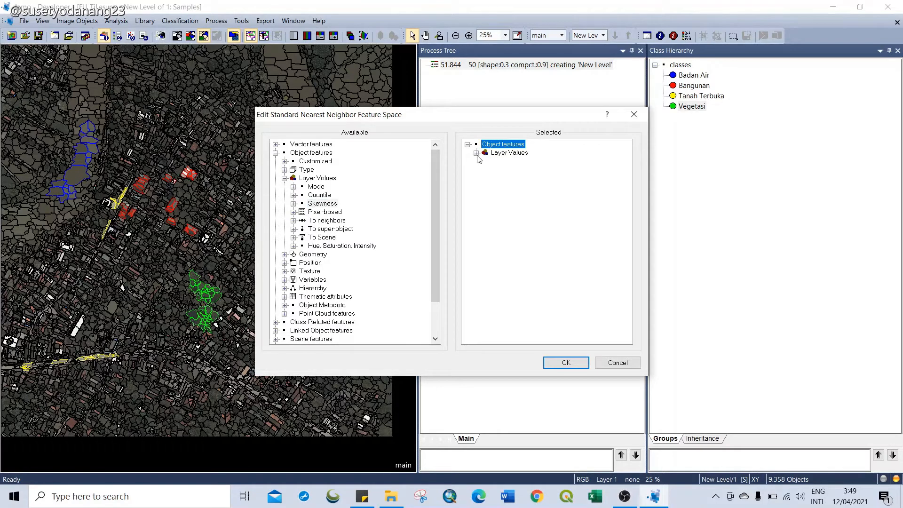
pyautogui.click(476, 154)
pyautogui.click(565, 363)
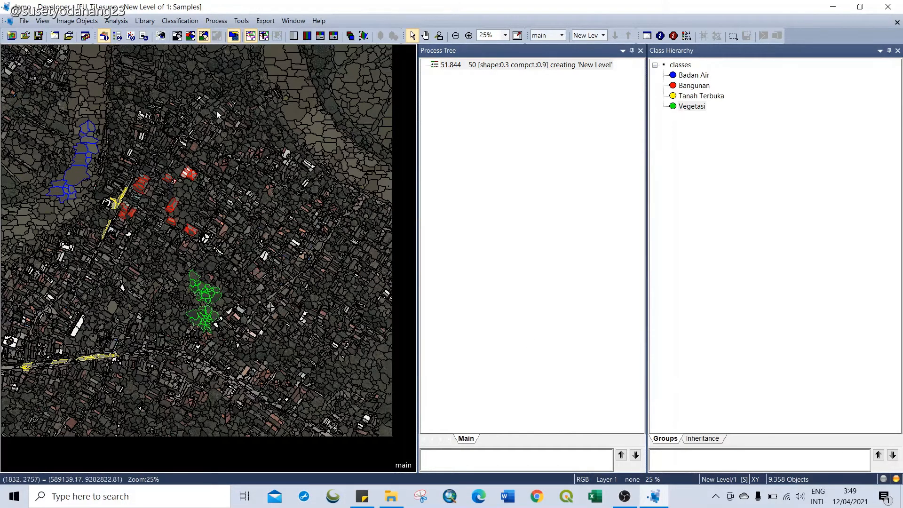
# Inspect the class samples in a 2D feature space plot of Standard deviation Layer 1 against Mean Layer 1.
pyautogui.click(242, 22)
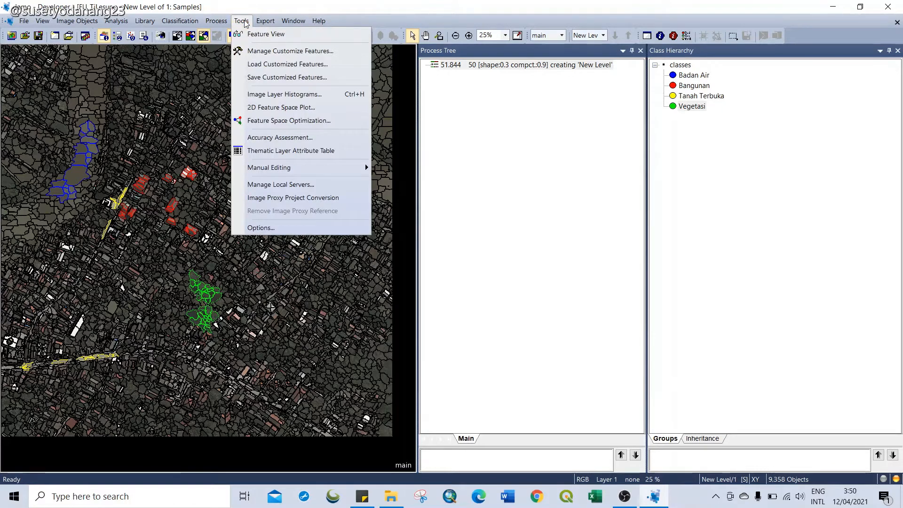
pyautogui.click(266, 108)
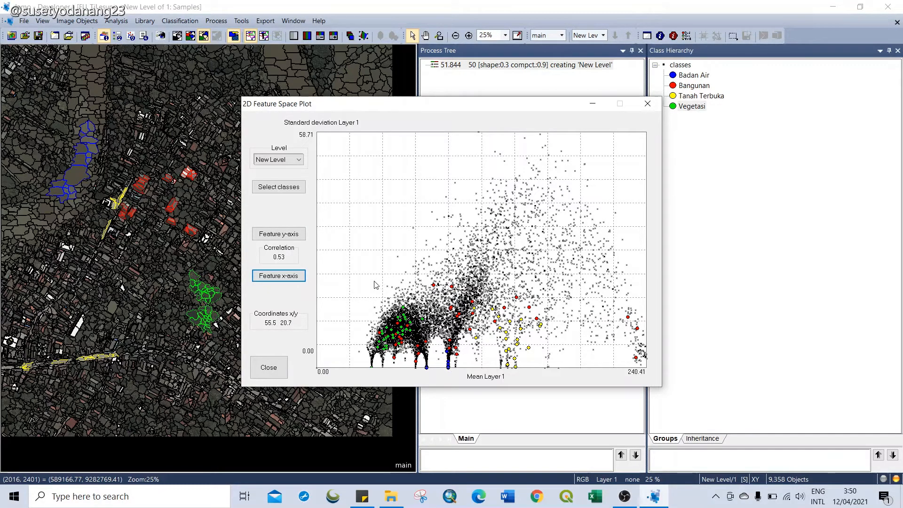
pyautogui.click(269, 368)
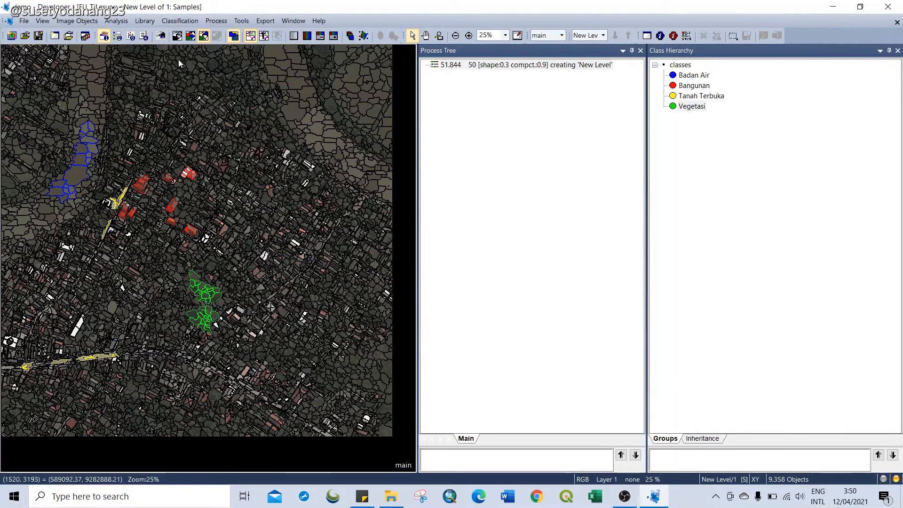
# Apply the standard nearest neighbor to all four classes: Badan Air, Bangunan, Tanah Terbuka and Vegetasi.
pyautogui.click(181, 21)
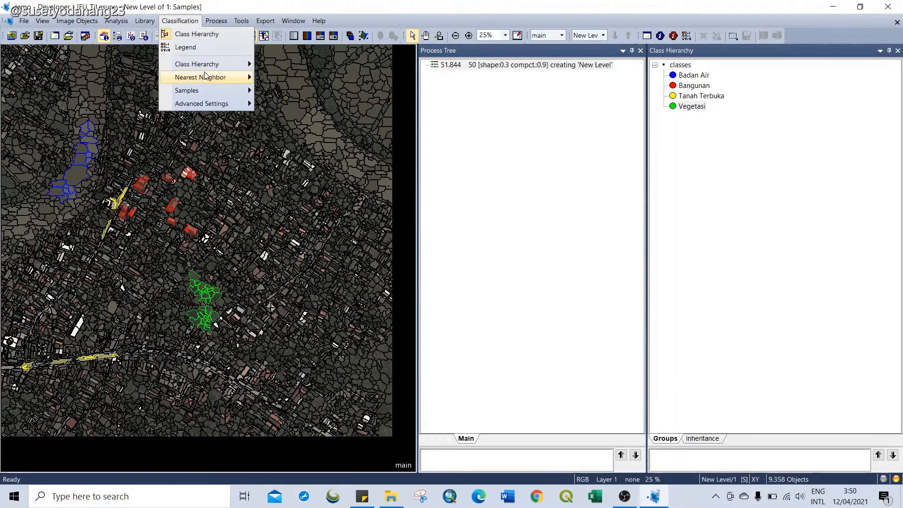
pyautogui.moveTo(207, 78)
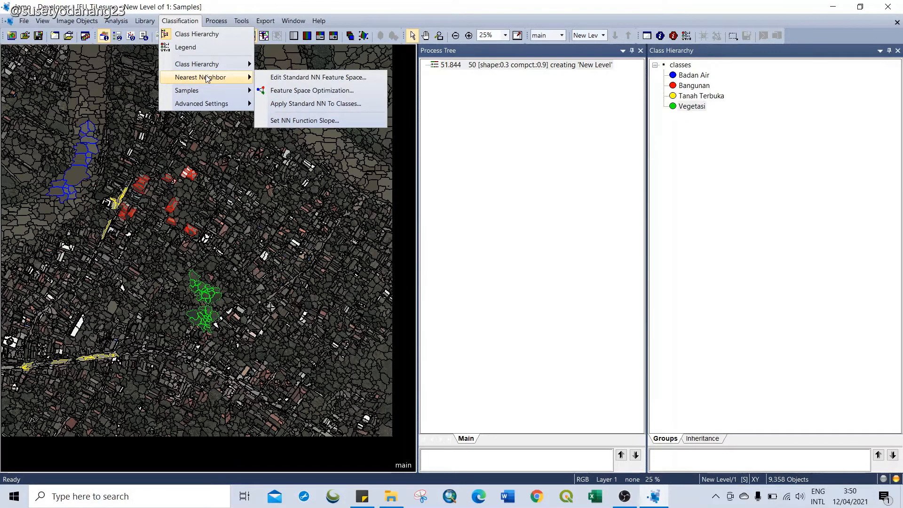
pyautogui.click(289, 108)
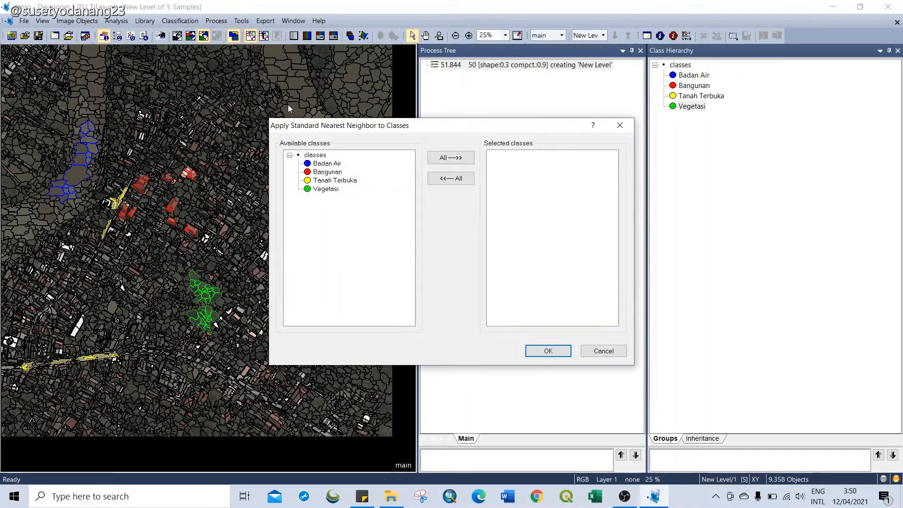
pyautogui.click(437, 160)
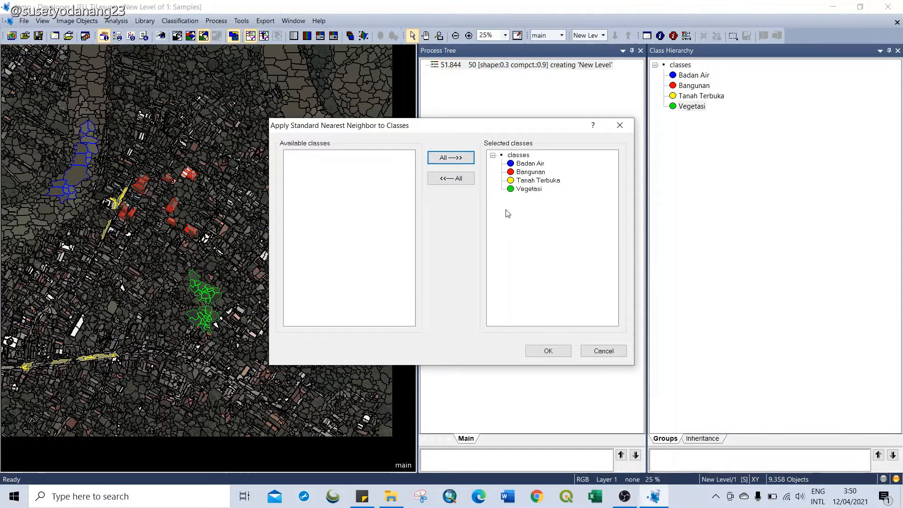
pyautogui.click(548, 351)
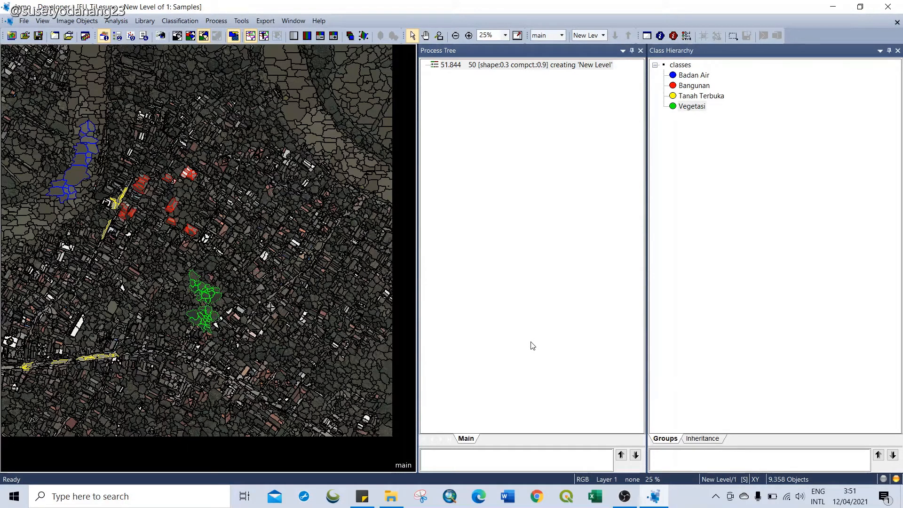
# Append a new process after the segmentation process and choose classification as its algorithm.
pyautogui.rightClick(448, 96)
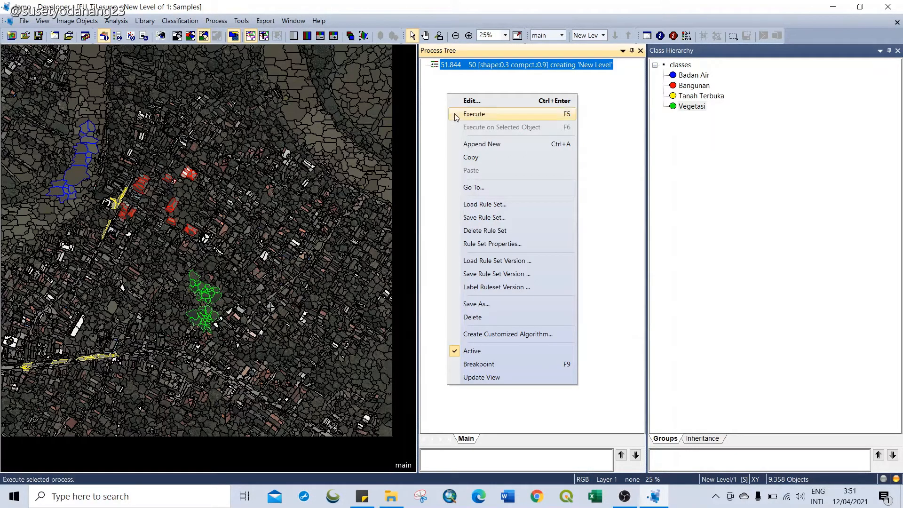
pyautogui.click(472, 145)
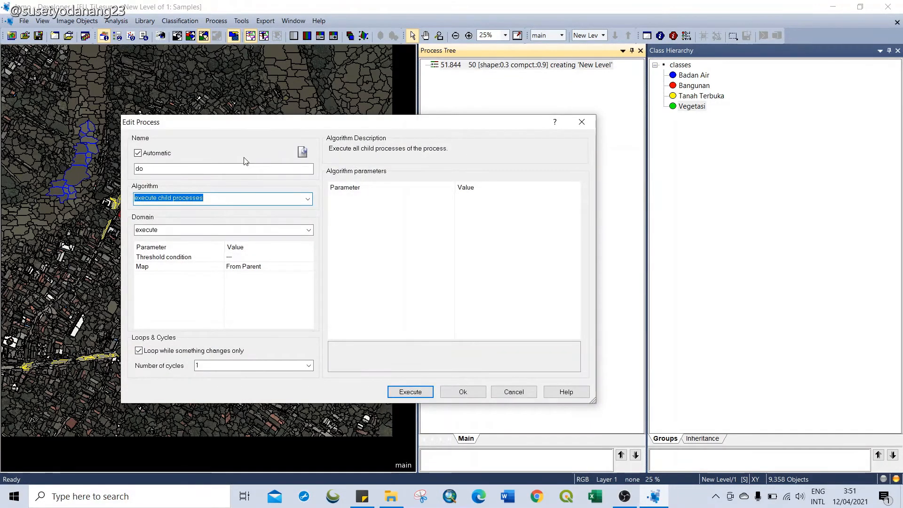
pyautogui.write('claas')
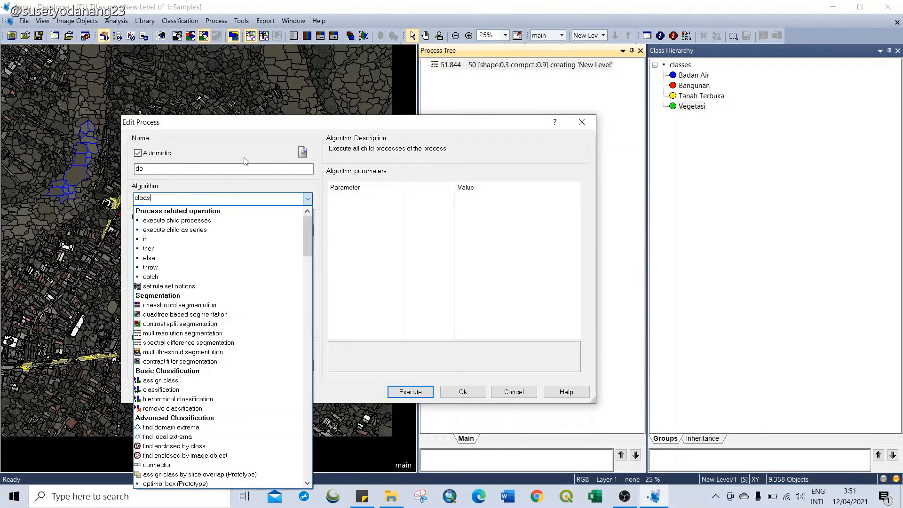
pyautogui.press('BackSpace')
pyautogui.press('BackSpace')
pyautogui.write('ssification')
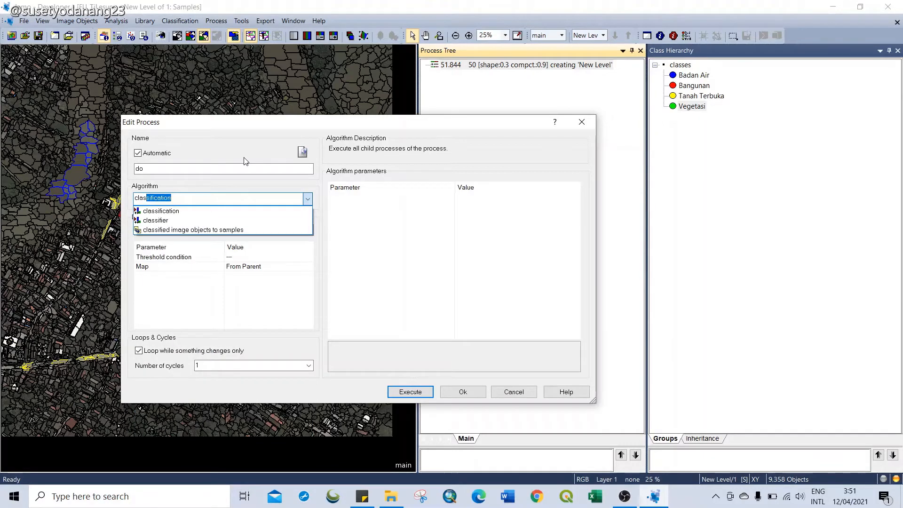
pyautogui.press('Return')
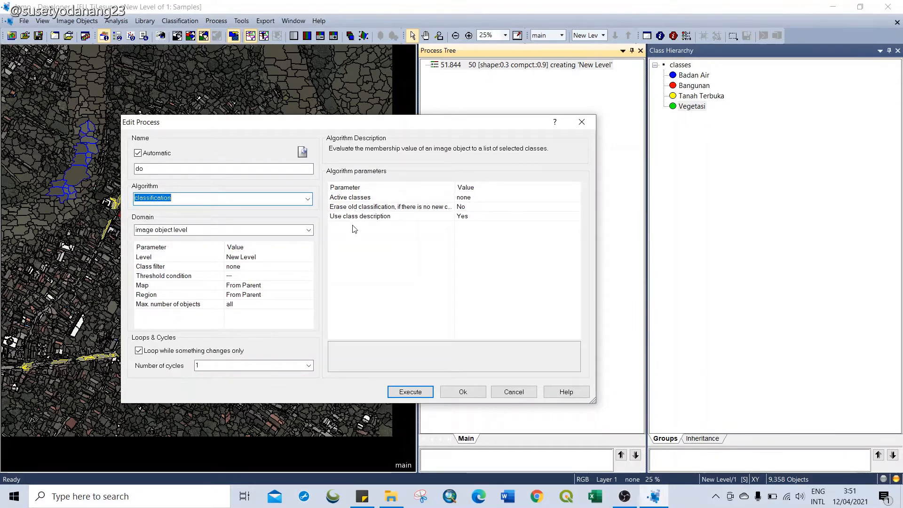
# Set the classification's active classes to Badan Air, Bangunan, Tanah Terbuka and Vegetasi.
pyautogui.click(480, 198)
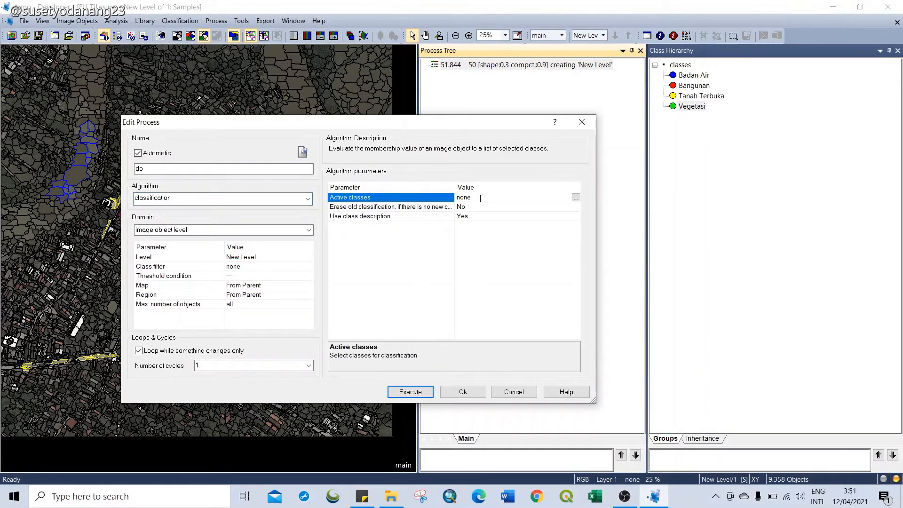
pyautogui.click(576, 197)
pyautogui.click(241, 213)
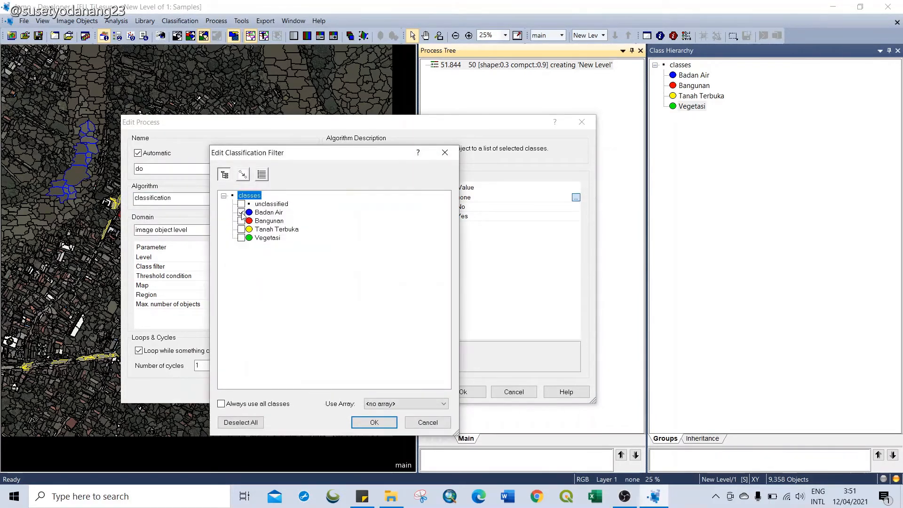
pyautogui.click(241, 221)
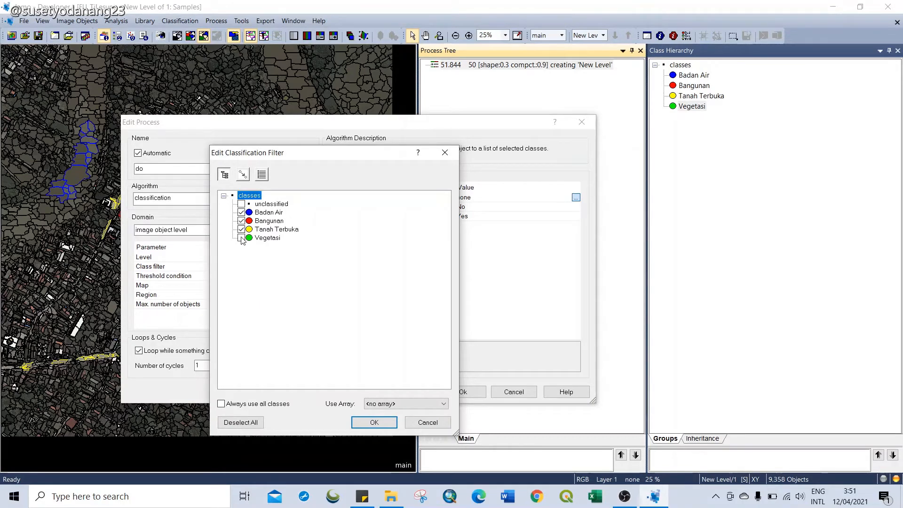
pyautogui.click(374, 422)
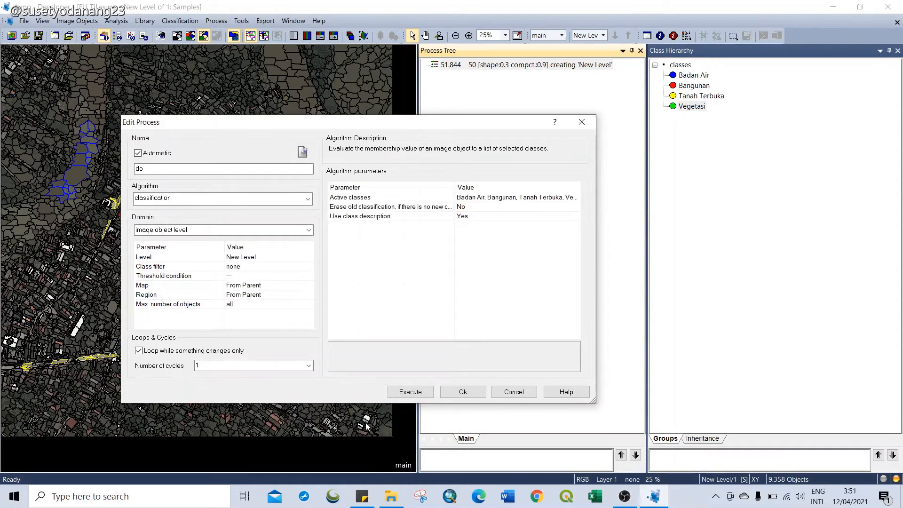
# Save the four-class classification process, execute it on New Level and show the image in classification view.
pyautogui.click(463, 392)
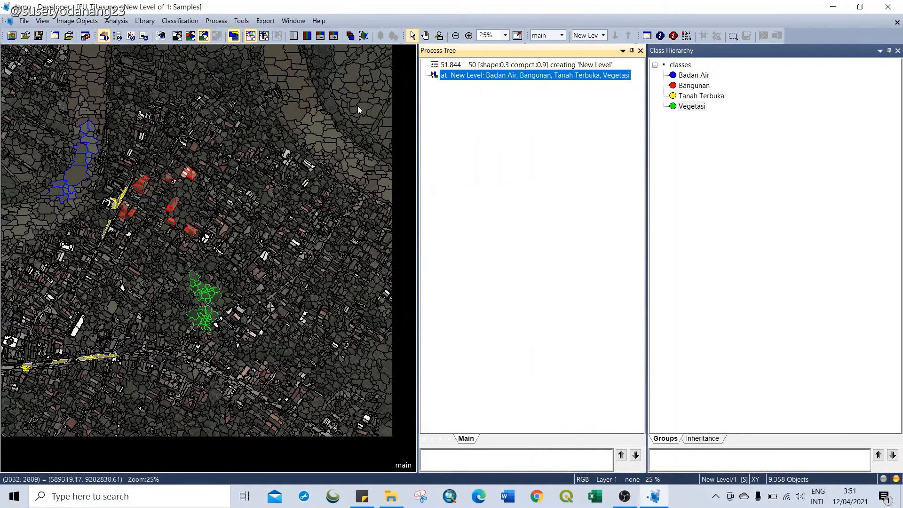
pyautogui.rightClick(466, 77)
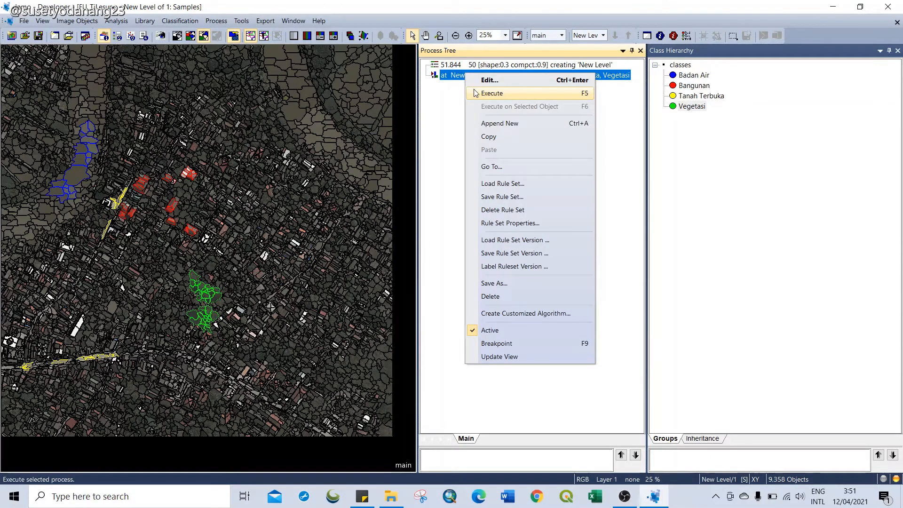
pyautogui.click(492, 93)
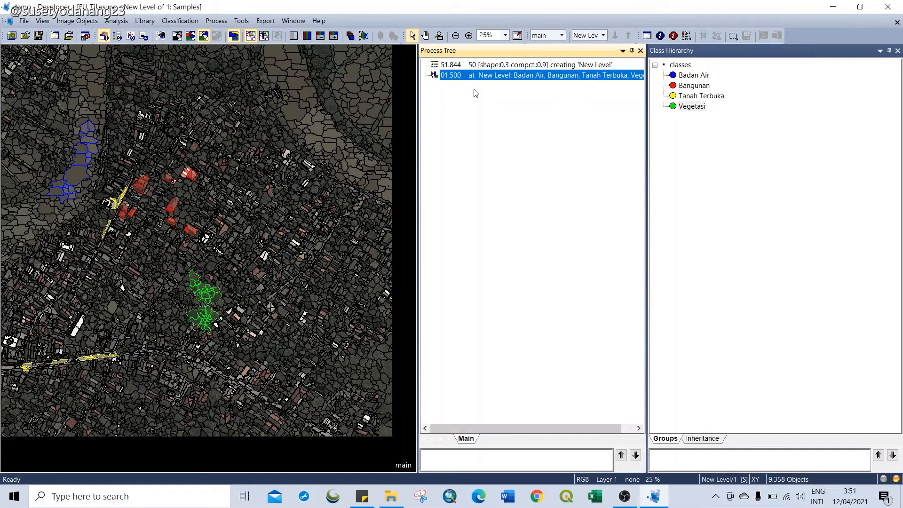
pyautogui.click(192, 40)
pyautogui.click(192, 40)
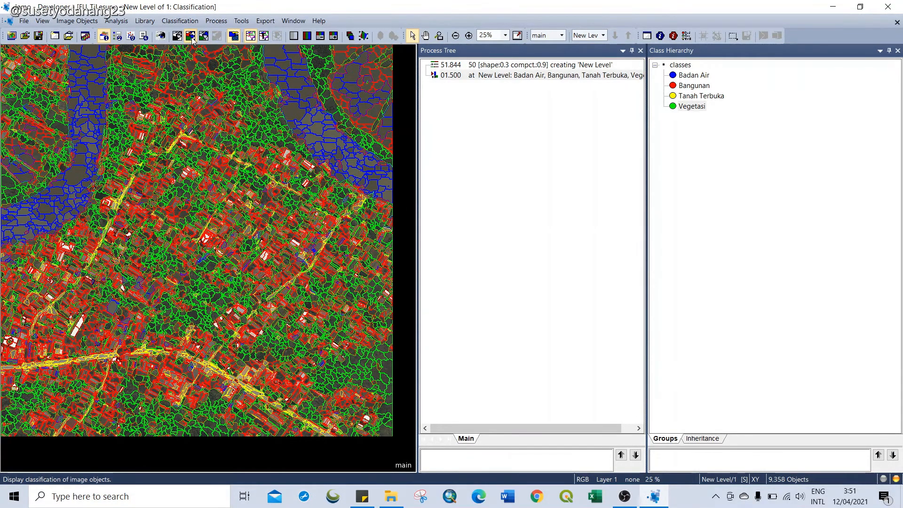
# Examine the class outlines across the image, comparing the river, buildings, roads and vegetation at several zoom levels.
pyautogui.moveTo(158, 190)
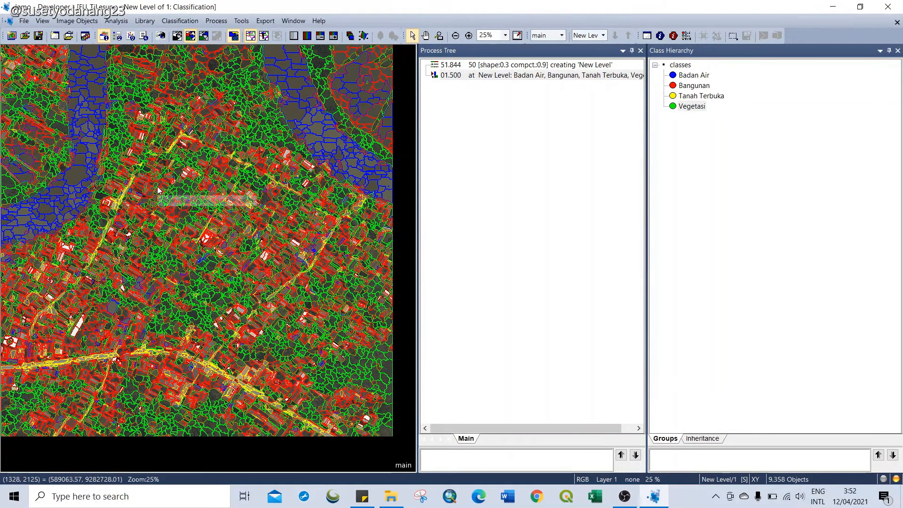
pyautogui.scroll(4, 158, 189)
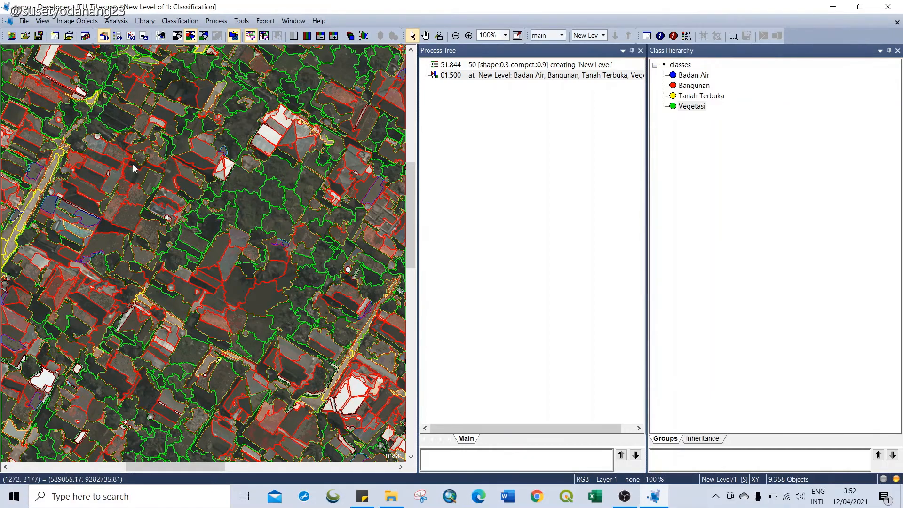
pyautogui.moveTo(91, 157); pyautogui.dragTo(353, 249)
pyautogui.moveTo(138, 290); pyautogui.dragTo(248, 187)
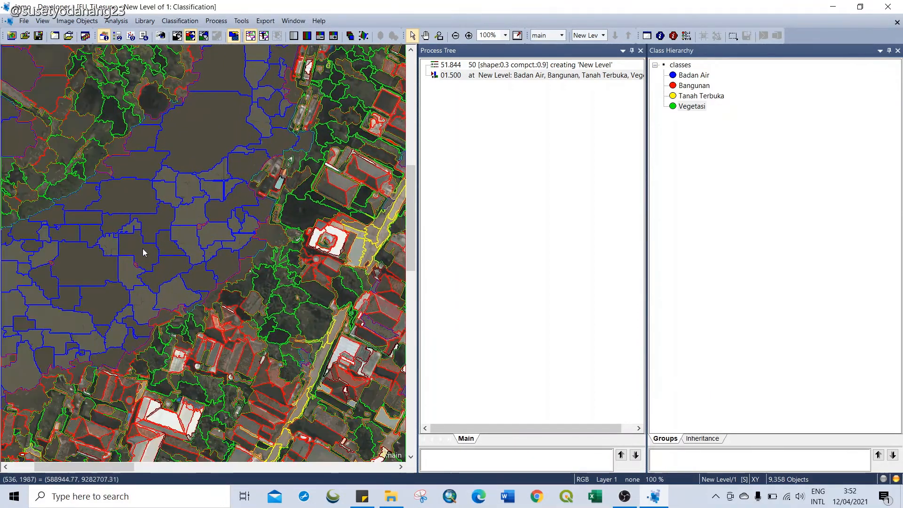
pyautogui.moveTo(138, 261); pyautogui.dragTo(231, 176)
pyautogui.moveTo(253, 142); pyautogui.dragTo(109, 360)
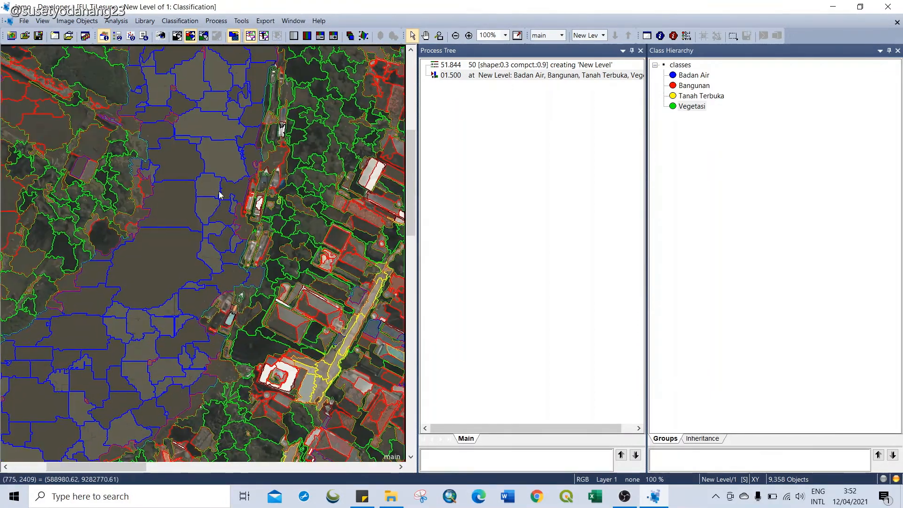
pyautogui.moveTo(220, 194); pyautogui.dragTo(143, 376)
pyautogui.moveTo(188, 209); pyautogui.dragTo(150, 398)
pyautogui.scroll(-1, 179, 218)
pyautogui.scroll(-1, 180, 217)
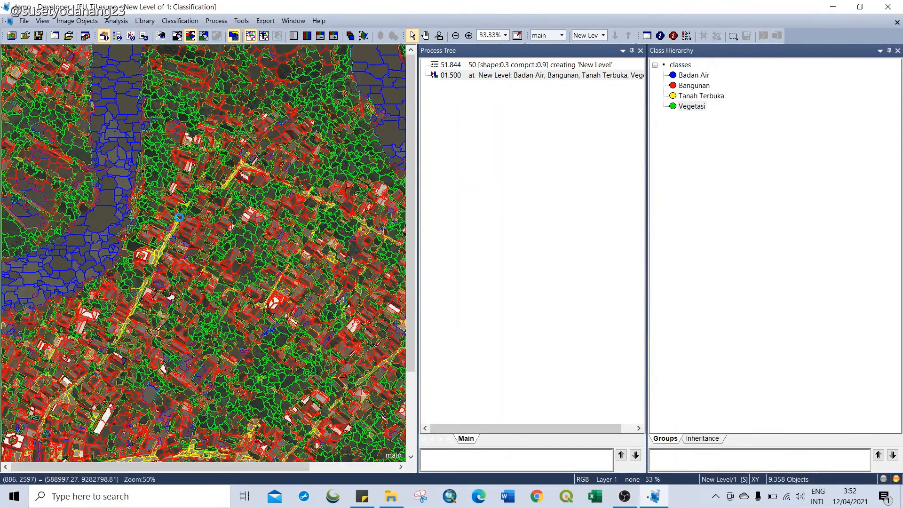
pyautogui.moveTo(301, 202); pyautogui.dragTo(211, 177)
pyautogui.moveTo(163, 201); pyautogui.dragTo(221, 119)
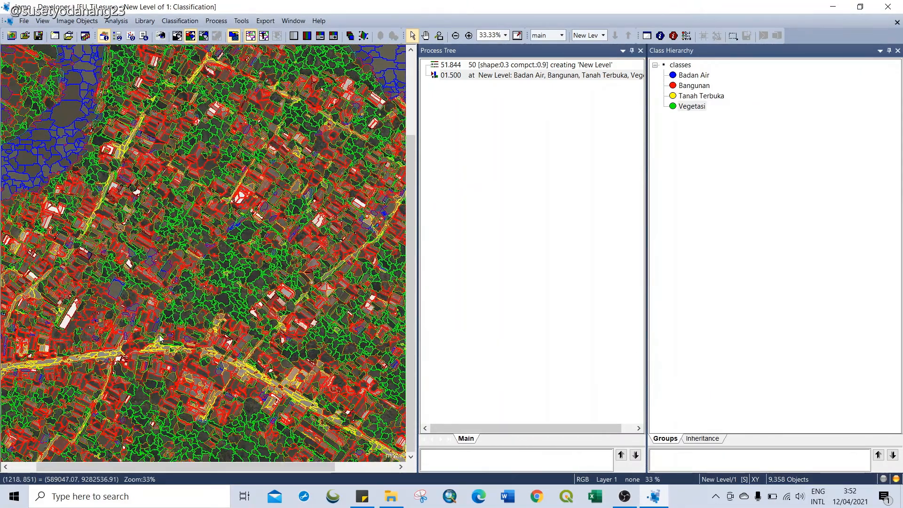
pyautogui.scroll(4, 151, 332)
pyautogui.scroll(-4, 98, 247)
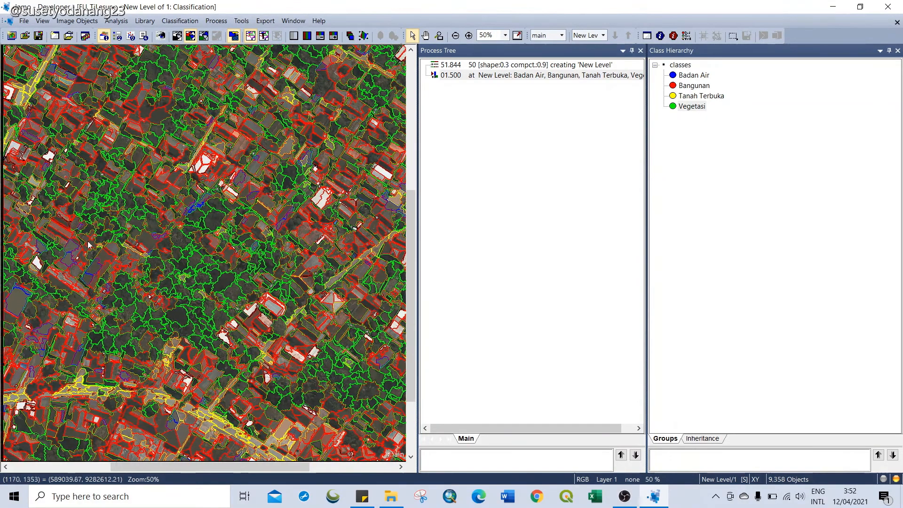
pyautogui.moveTo(88, 245); pyautogui.dragTo(248, 214)
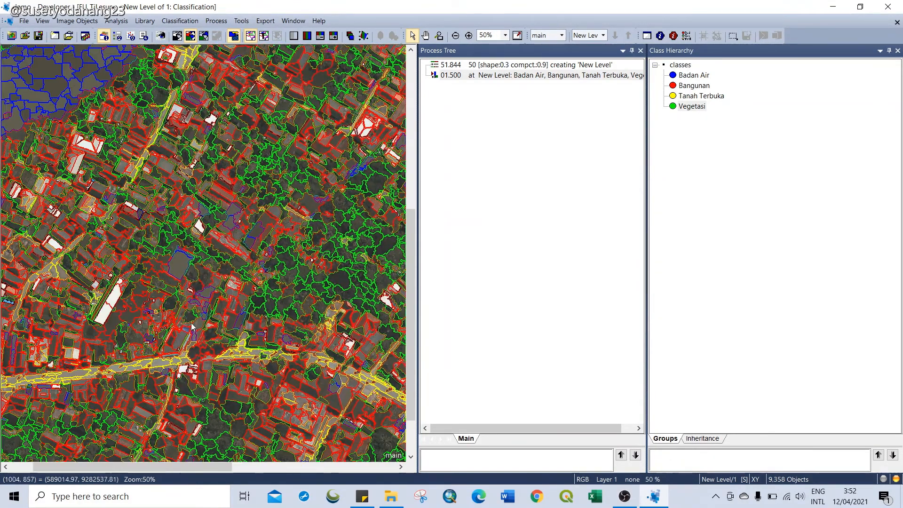
pyautogui.moveTo(138, 346); pyautogui.dragTo(183, 284)
pyautogui.scroll(-1, 180, 291)
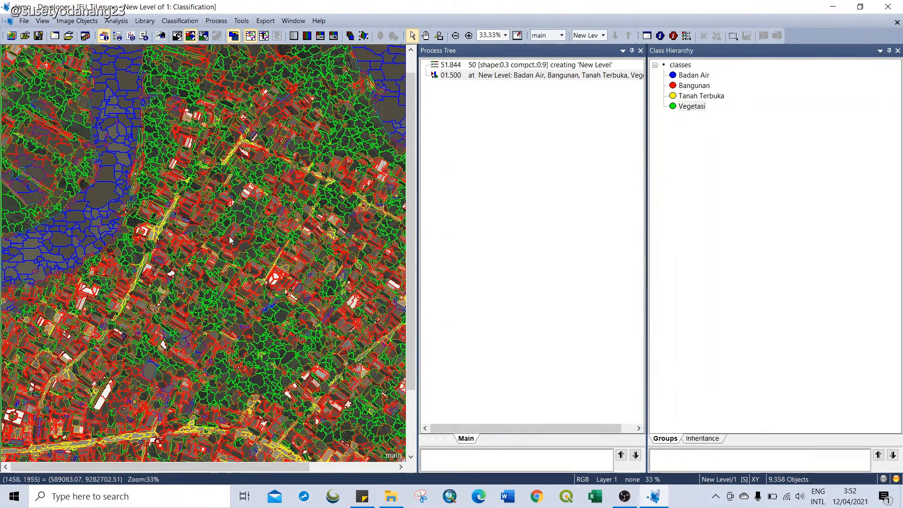
pyautogui.moveTo(229, 239); pyautogui.dragTo(104, 327)
pyautogui.scroll(3, 329, 230)
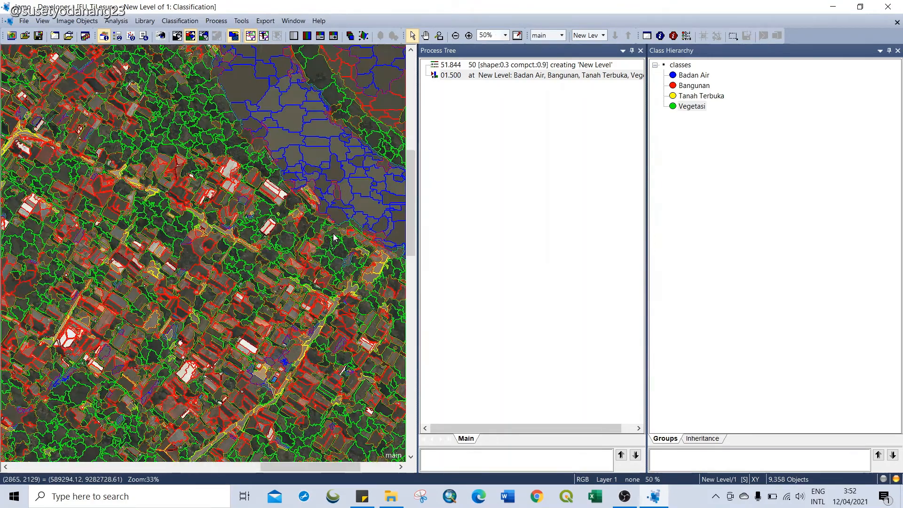
pyautogui.scroll(-4, 332, 233)
pyautogui.scroll(1, 333, 236)
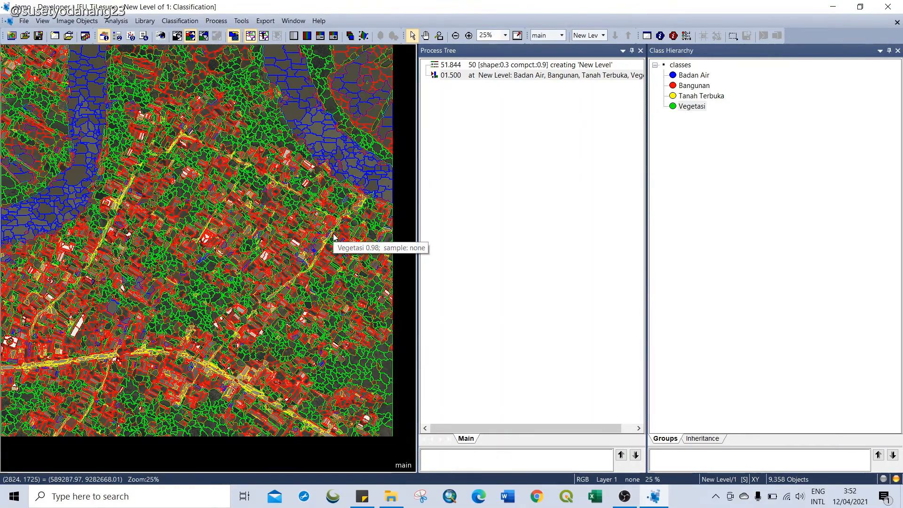
pyautogui.scroll(-2, 333, 237)
pyautogui.scroll(1, 333, 237)
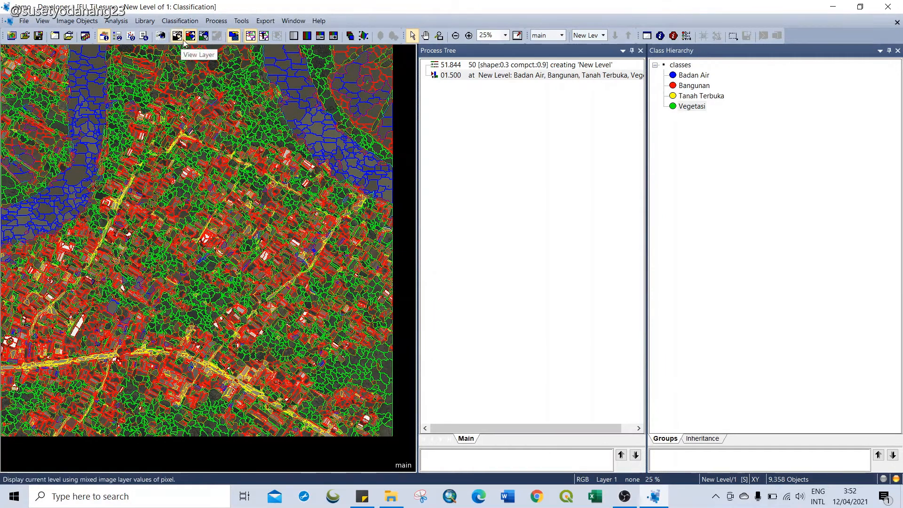
# Display the classification as filled class colours with object outlines drawn over them.
pyautogui.click(250, 36)
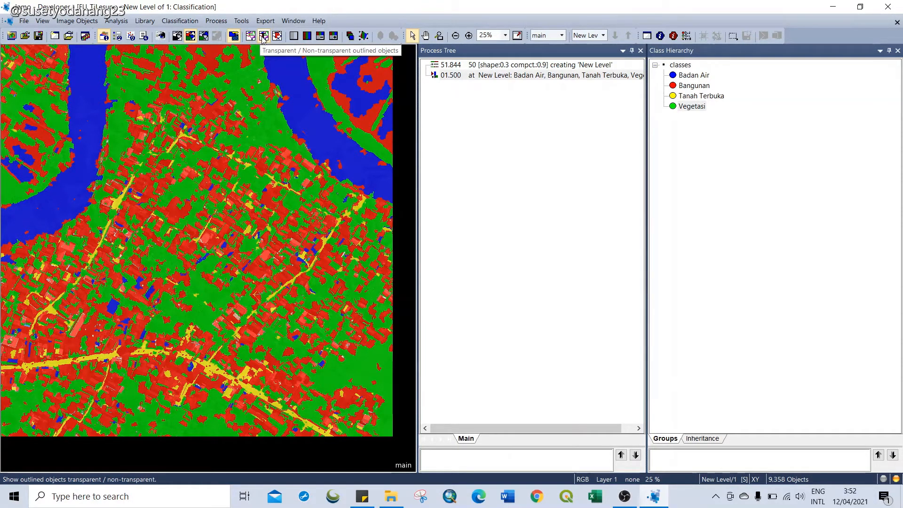
pyautogui.click(263, 37)
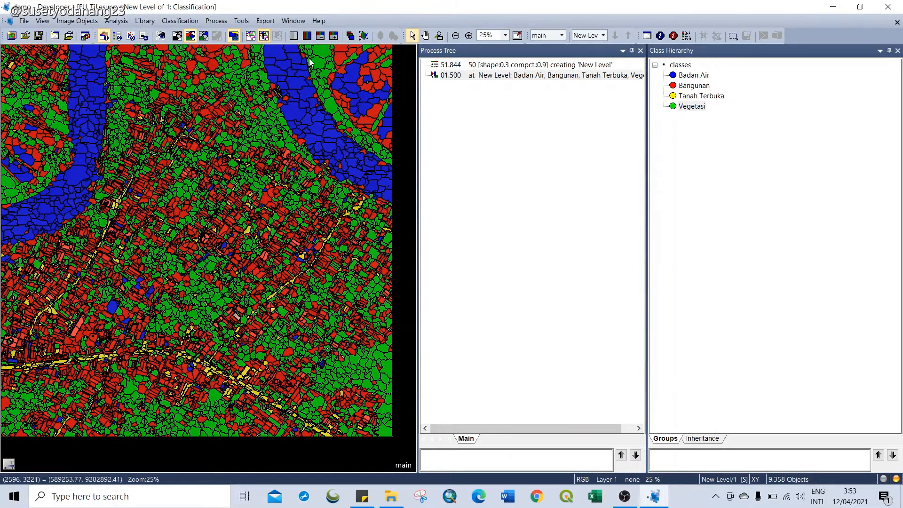
pyautogui.rightClick(452, 114)
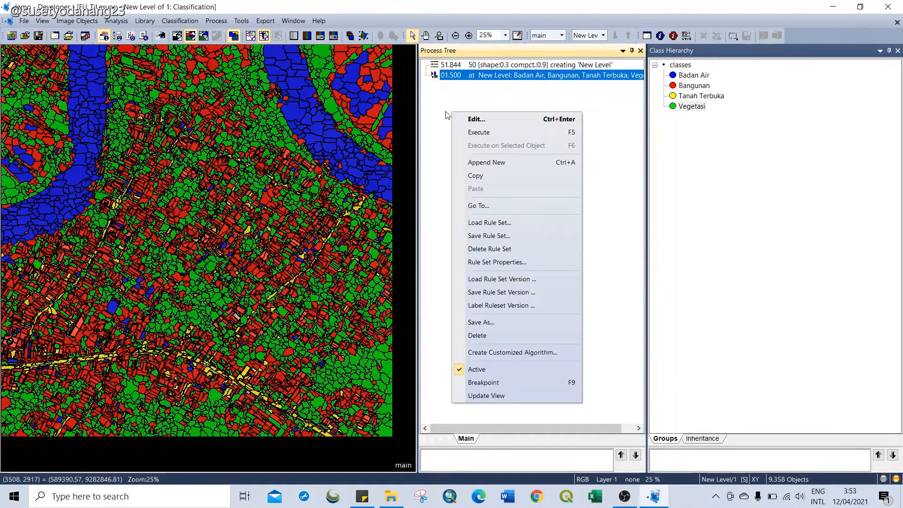
pyautogui.click(481, 162)
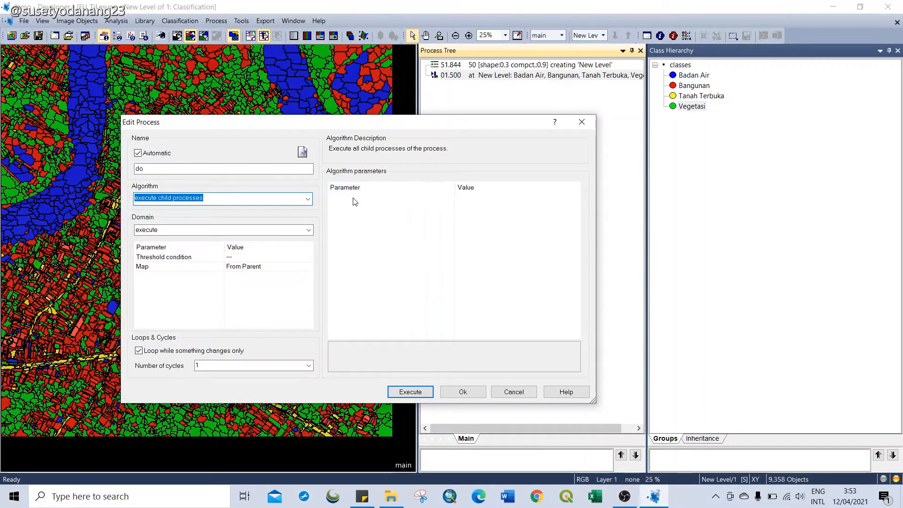
pyautogui.click(581, 123)
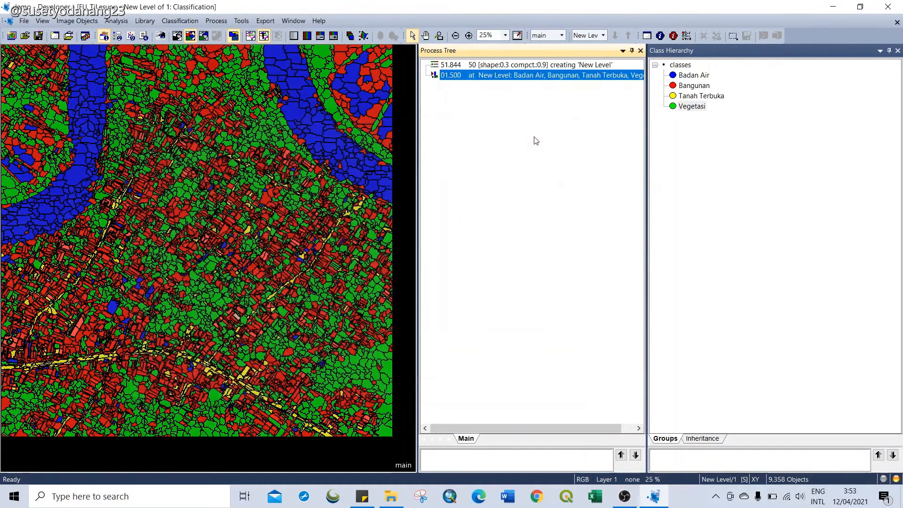
# Hide the object outlines to view the classification as solid class colours.
pyautogui.click(251, 37)
pyautogui.click(264, 37)
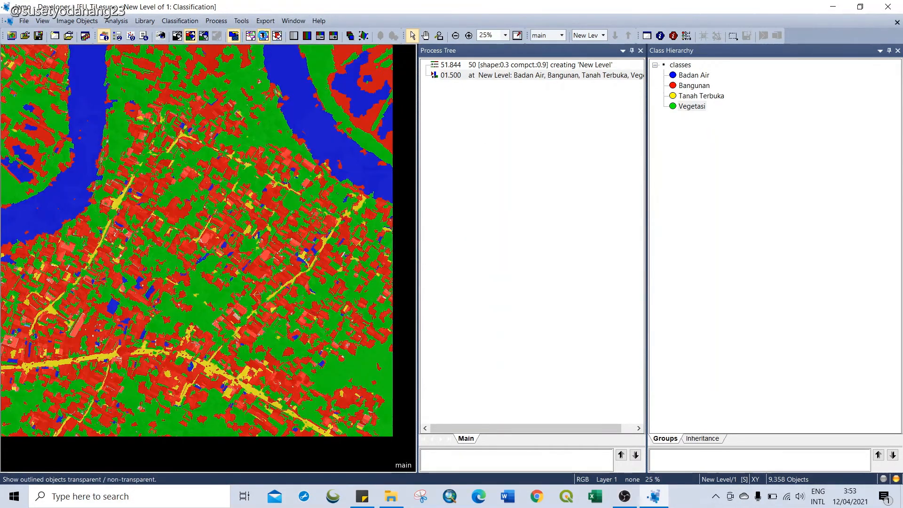
pyautogui.click(264, 38)
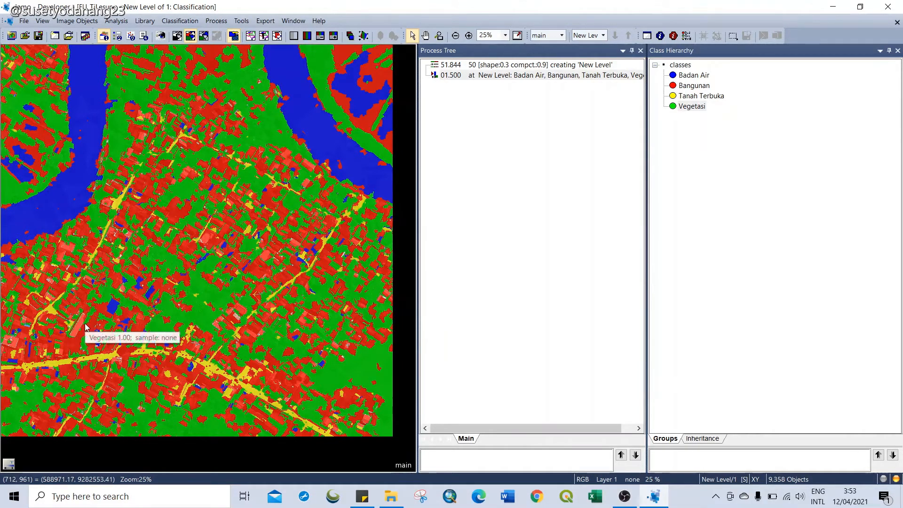
pyautogui.rightClick(478, 111)
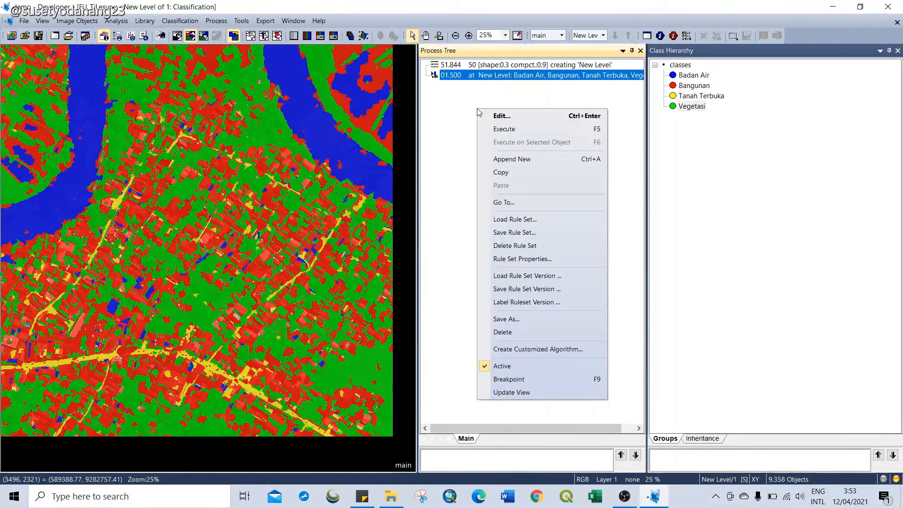
pyautogui.click(509, 160)
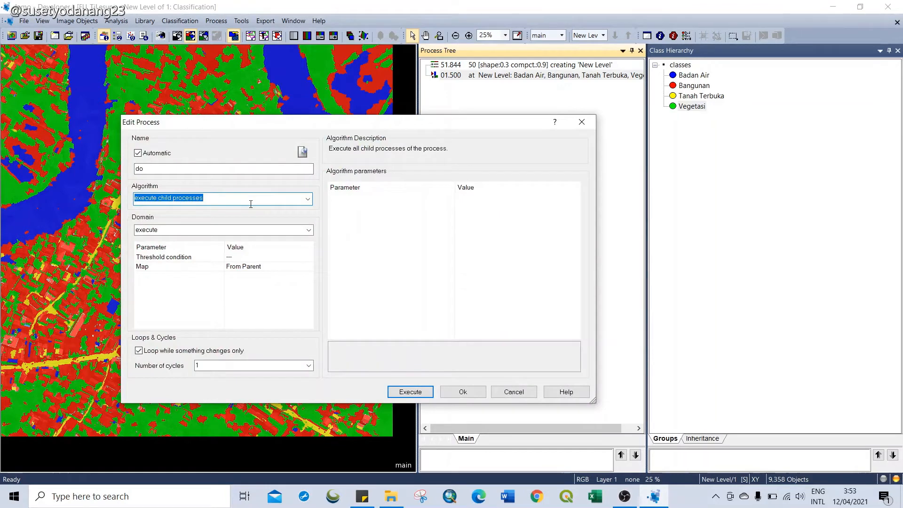
pyautogui.write('merge region')
pyautogui.press('Return')
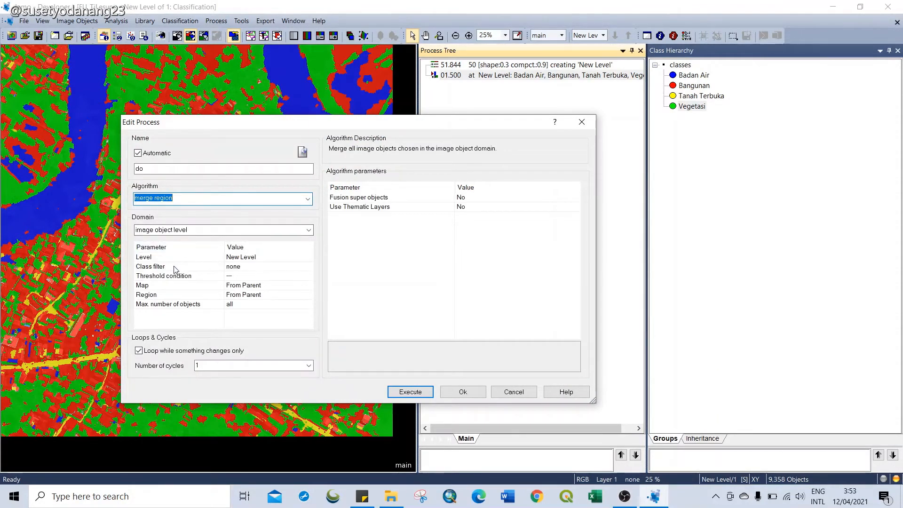
pyautogui.click(262, 266)
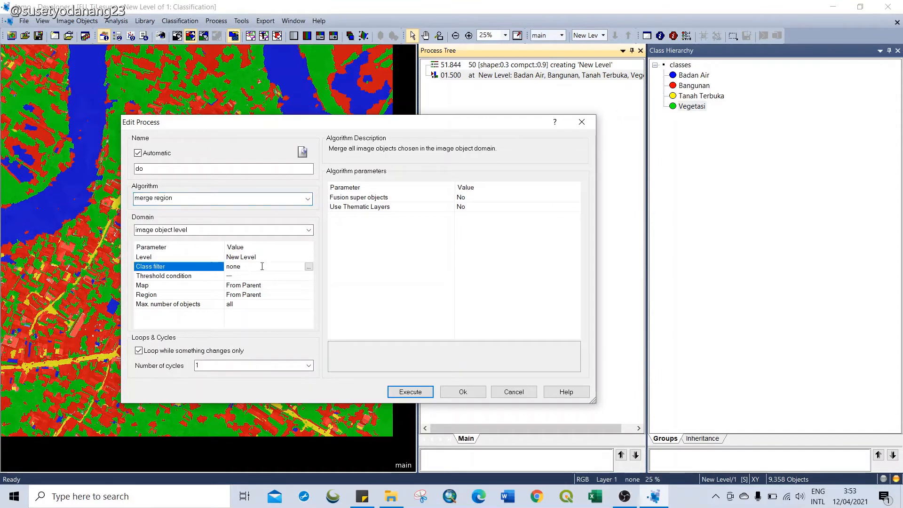
pyautogui.click(308, 267)
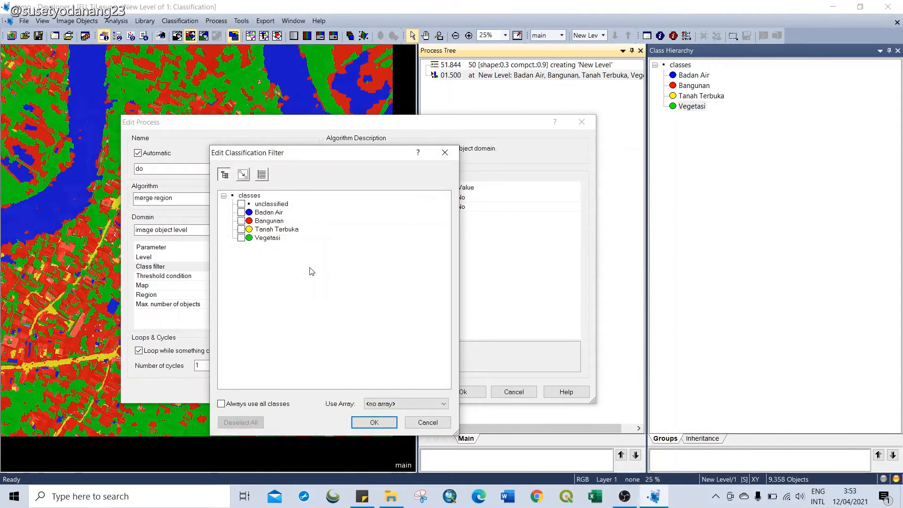
pyautogui.click(444, 152)
pyautogui.click(580, 122)
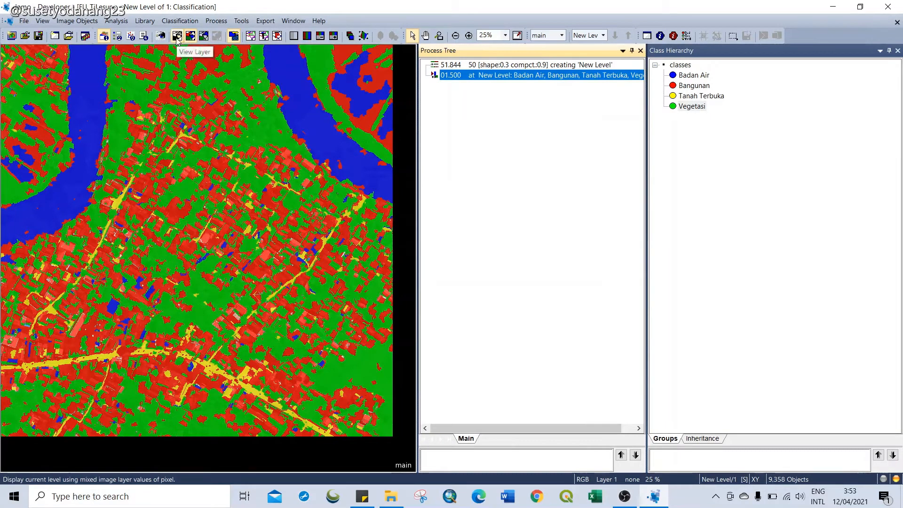
# View the training samples over the image, return to the classification view and show the object outlines again.
pyautogui.click(204, 36)
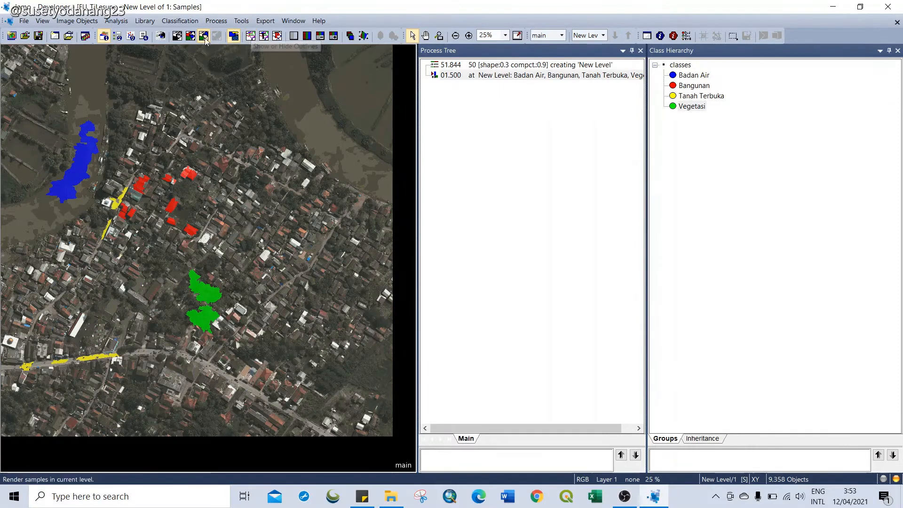
pyautogui.click(188, 40)
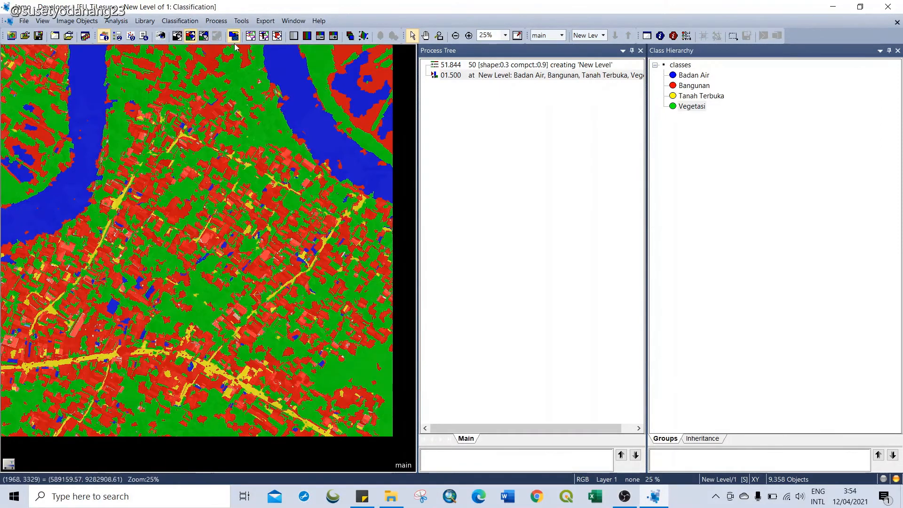
pyautogui.click(263, 37)
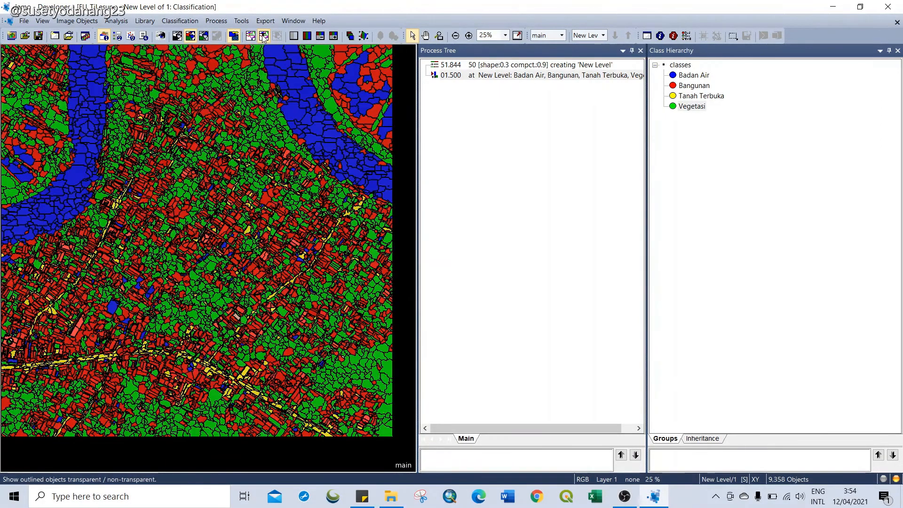
# Append a merge region process on New Level with the class filter set to Badan Air, and execute it.
pyautogui.rightClick(455, 112)
pyautogui.click(476, 114)
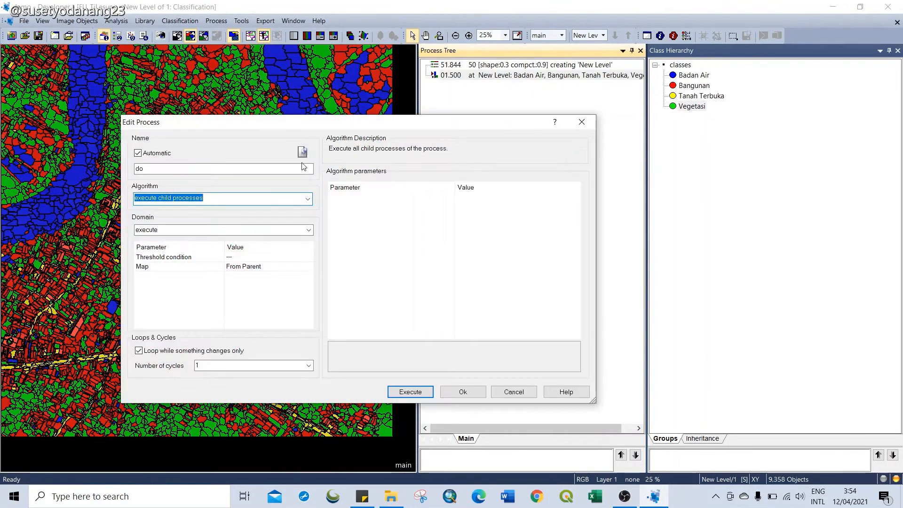
pyautogui.write('merge region')
pyautogui.press('Return')
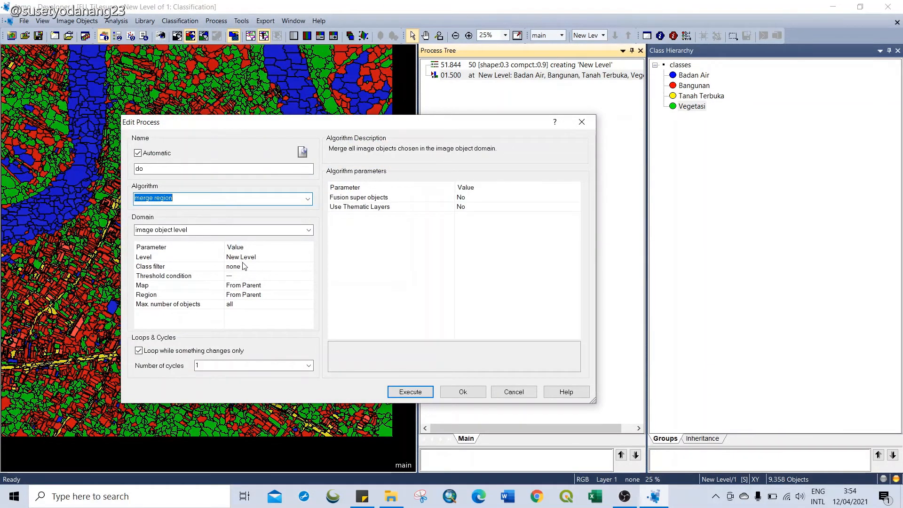
pyautogui.click(310, 267)
pyautogui.click(308, 267)
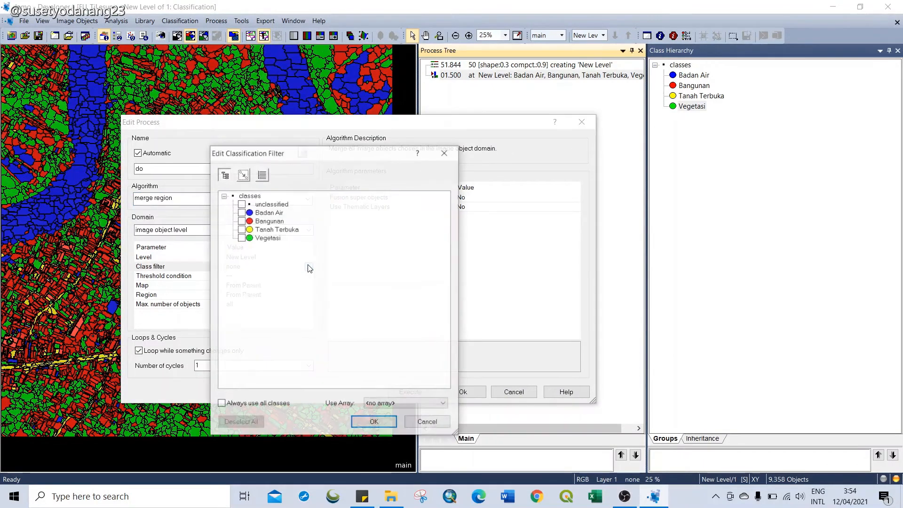
pyautogui.click(241, 213)
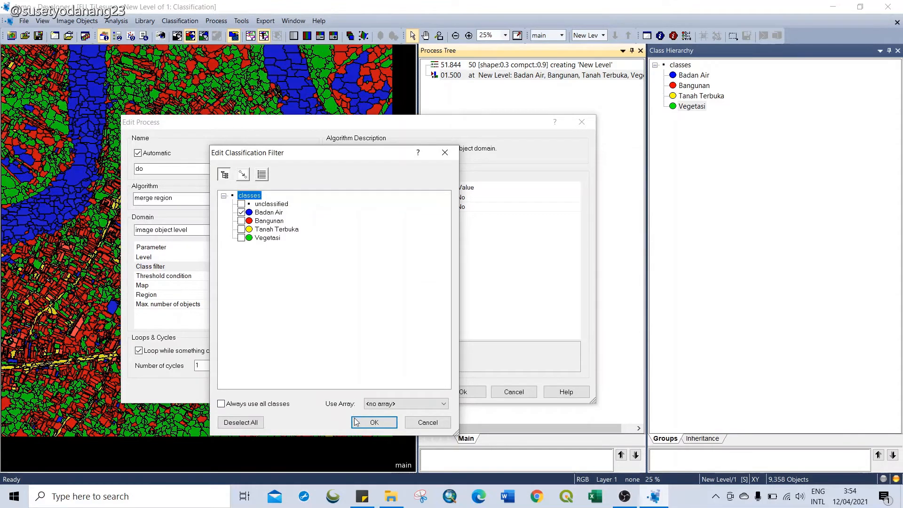
pyautogui.click(374, 423)
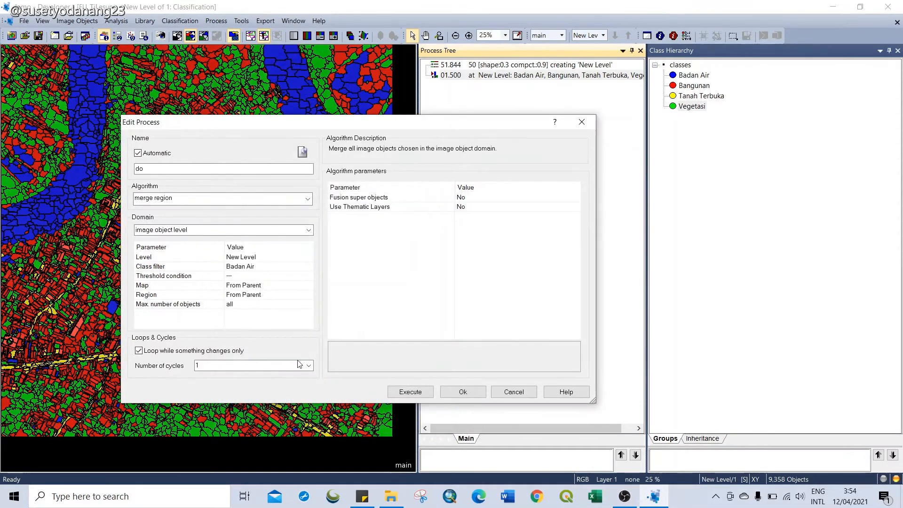
pyautogui.click(463, 392)
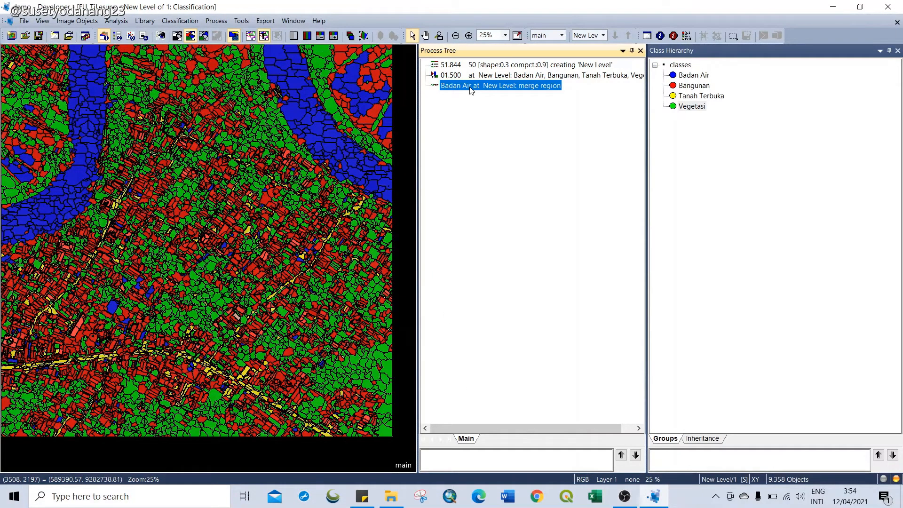
pyautogui.rightClick(471, 91)
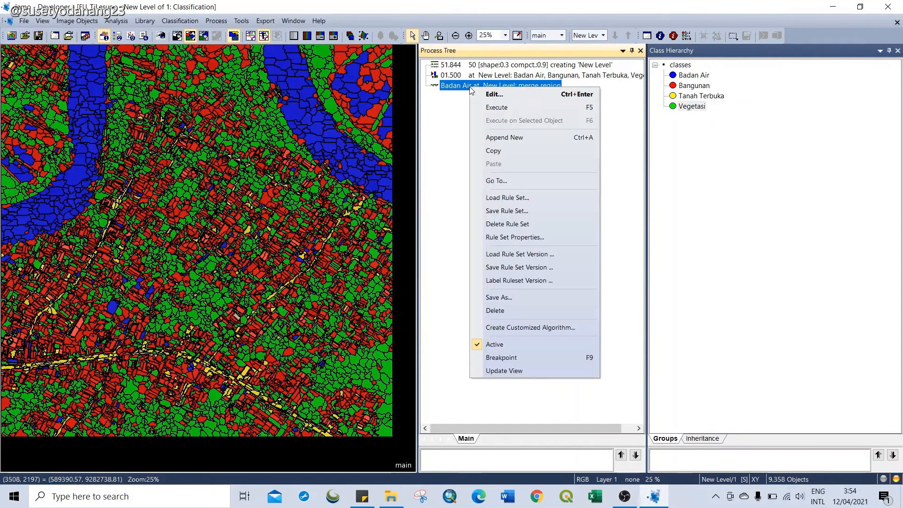
pyautogui.click(492, 107)
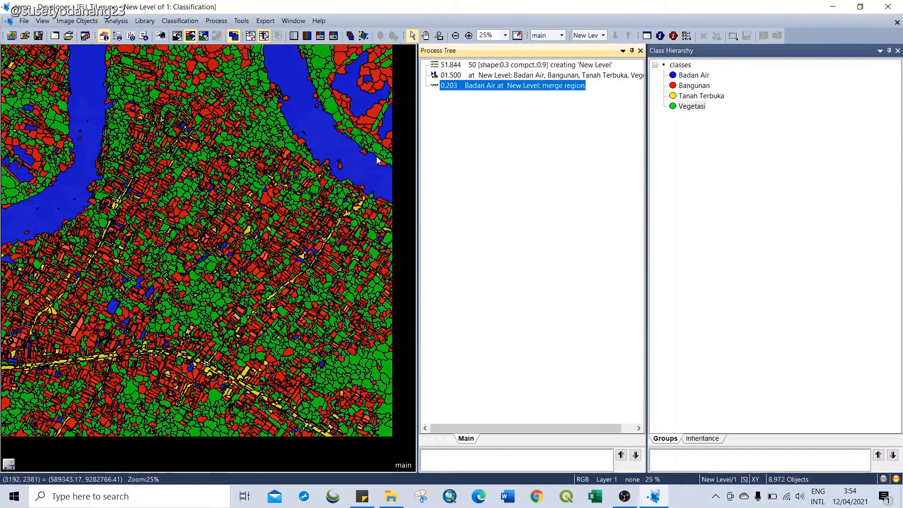
# Append a merge region process on New Level with the class filter set to Bangunan, without executing it.
pyautogui.rightClick(461, 110)
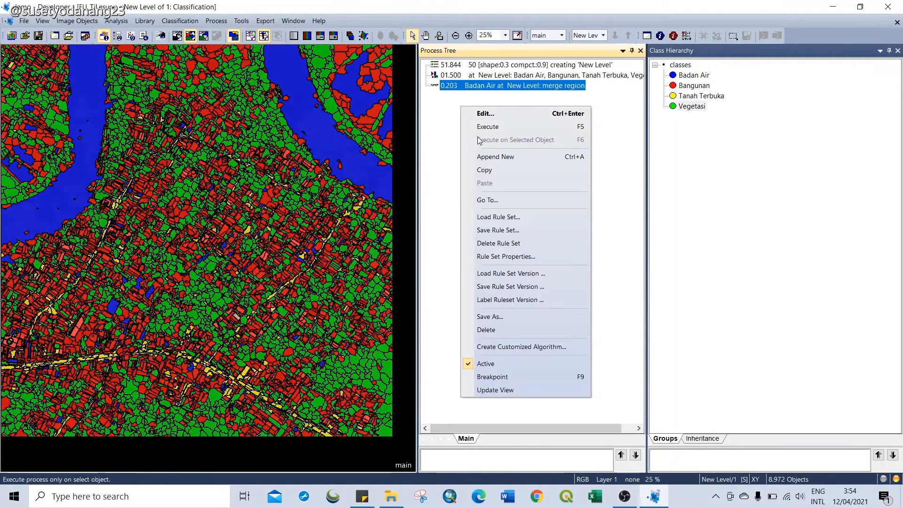
pyautogui.click(445, 167)
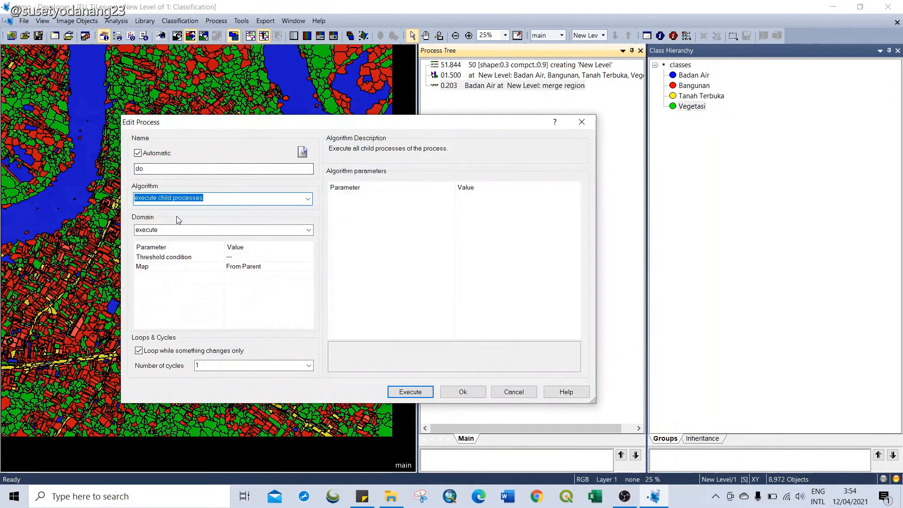
pyautogui.write('merge region')
pyautogui.press('Return')
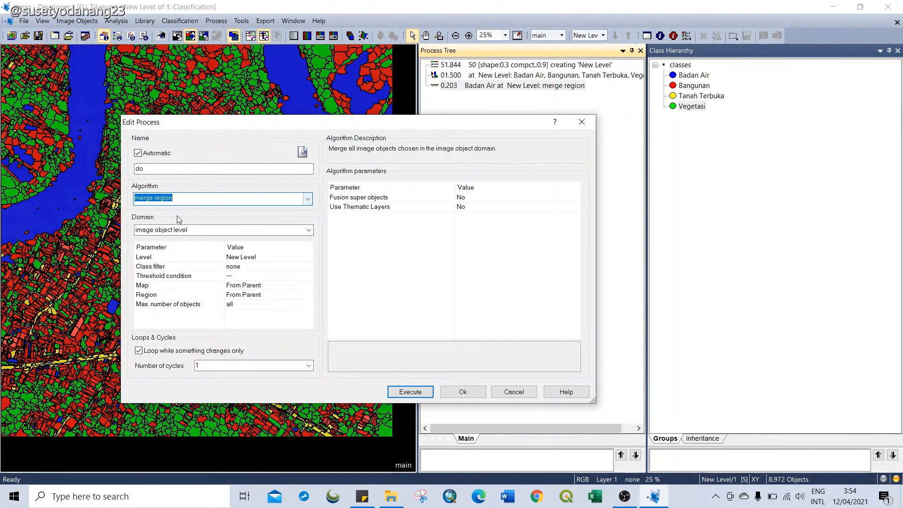
pyautogui.click(309, 267)
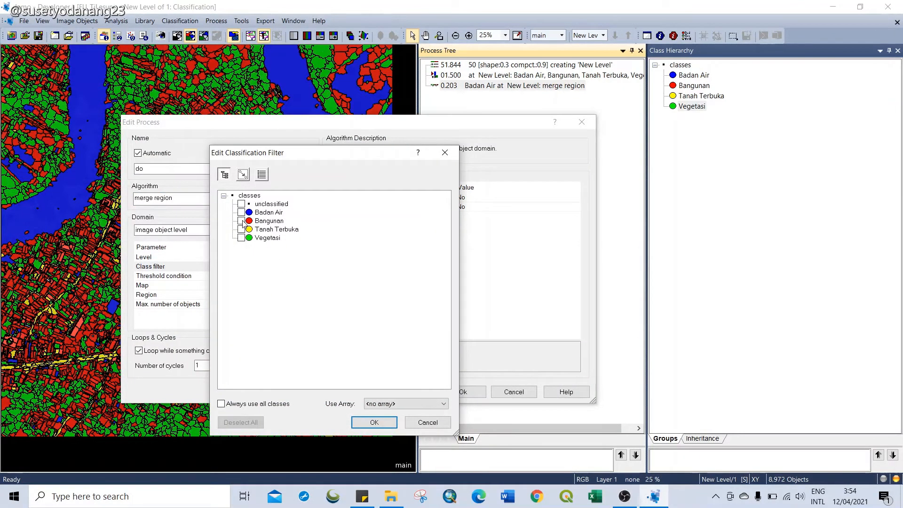
pyautogui.click(241, 220)
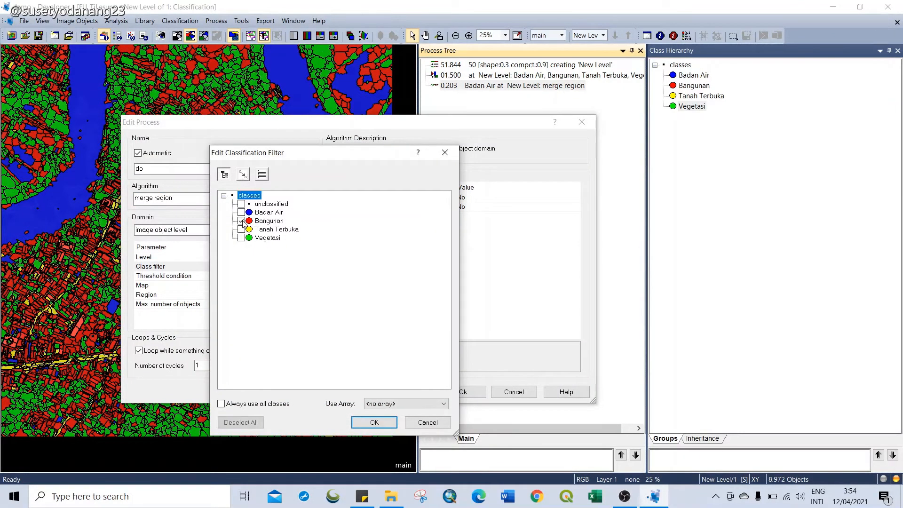
pyautogui.click(371, 422)
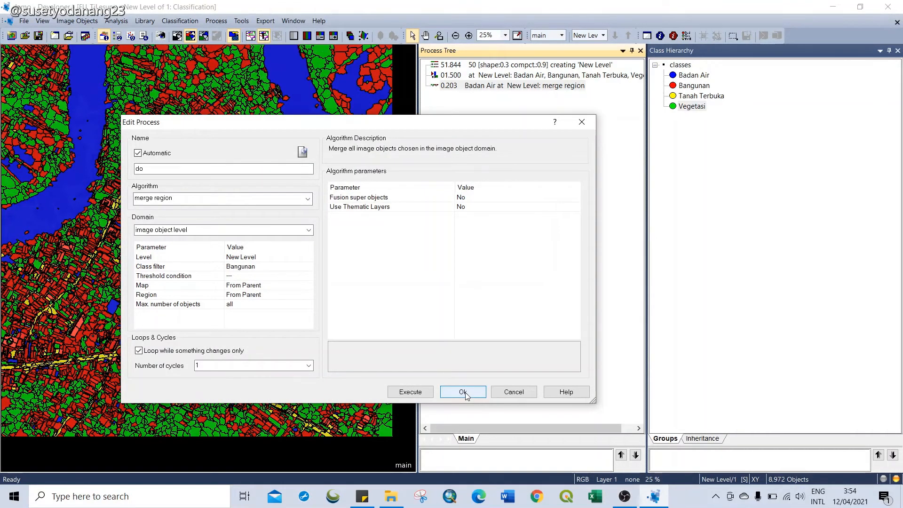
pyautogui.click(464, 393)
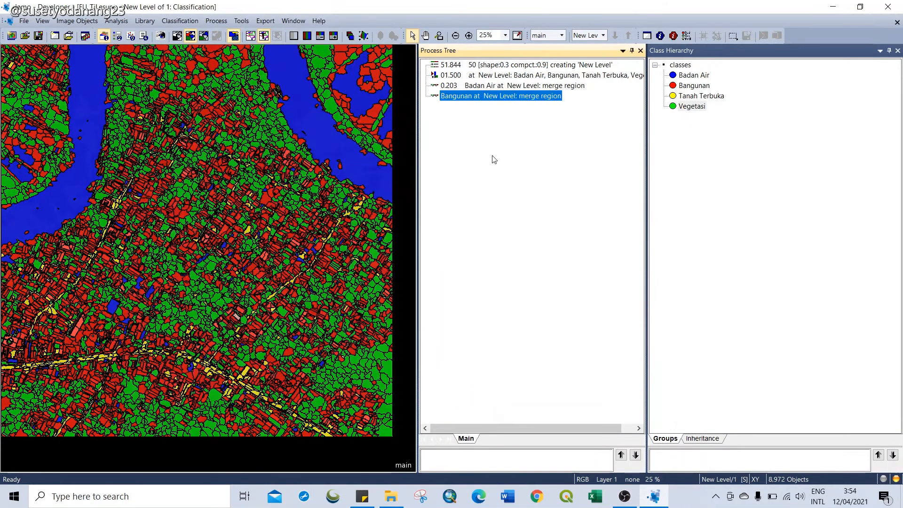
# Append a merge region process on New Level with the class filter set to Tanah Terbuka, without executing it.
pyautogui.rightClick(497, 121)
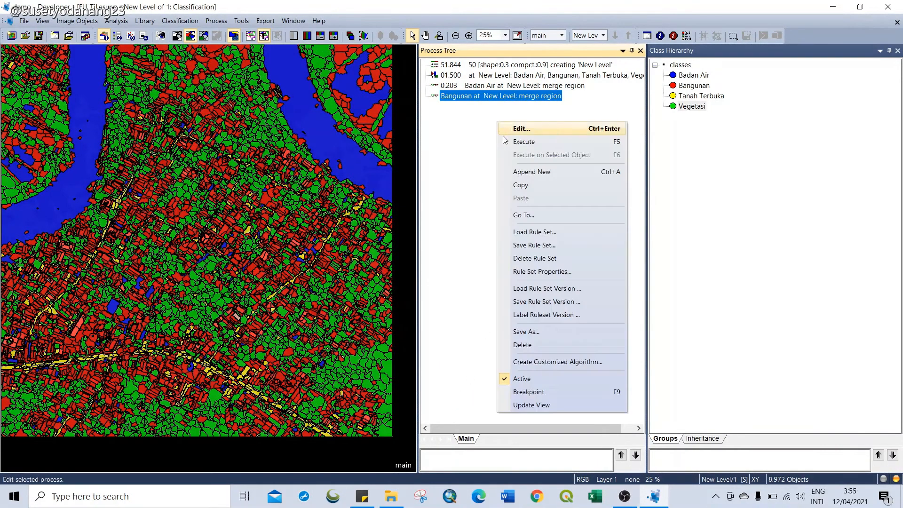
pyautogui.click(521, 176)
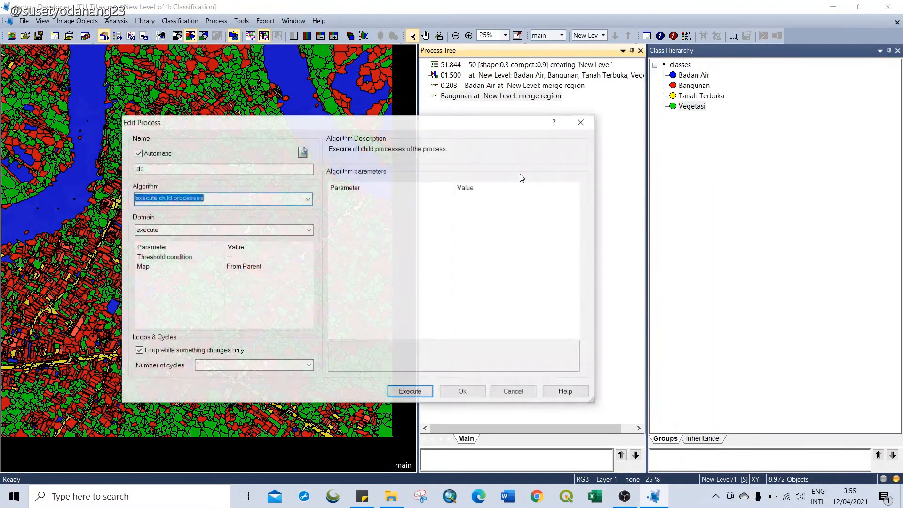
pyautogui.press('BackSpace')
pyautogui.write('merge region')
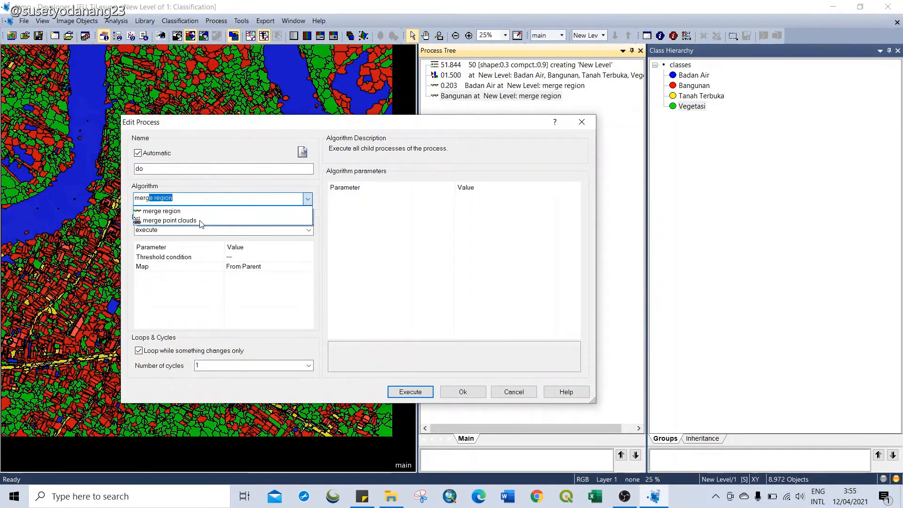
pyautogui.press('Return')
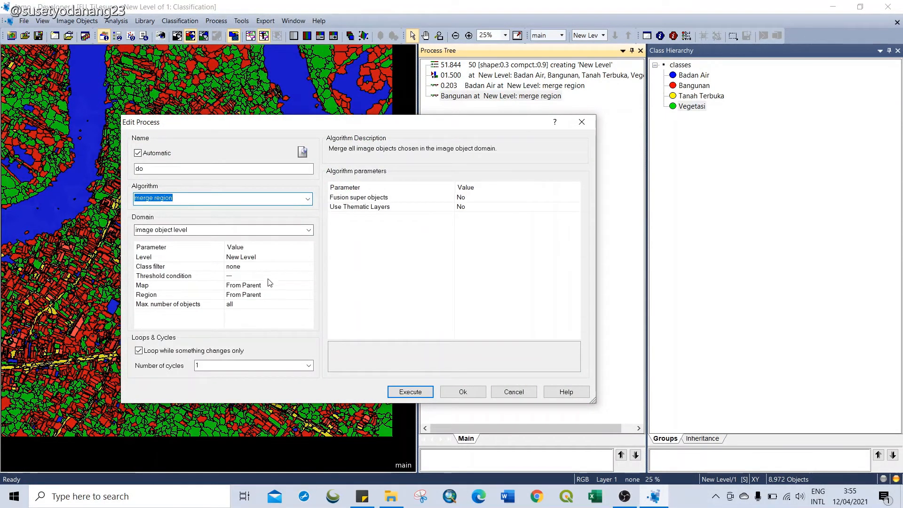
pyautogui.click(291, 266)
pyautogui.click(309, 266)
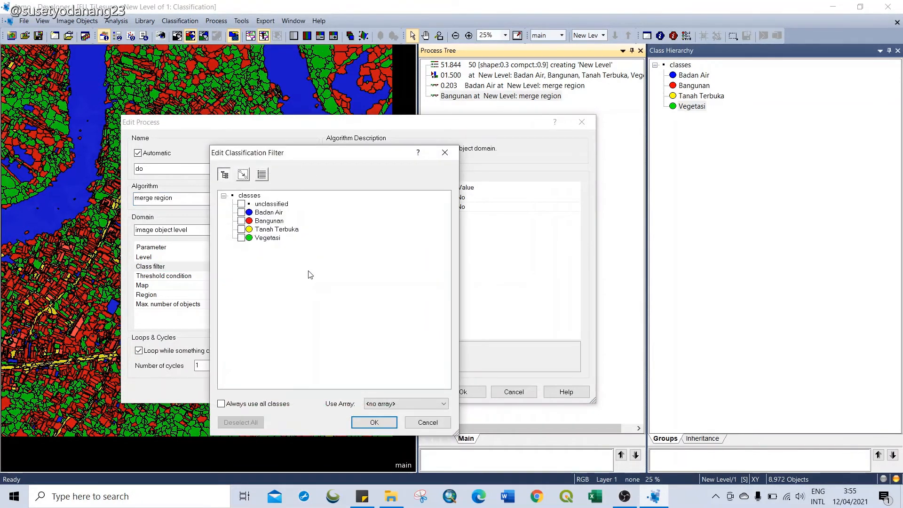
pyautogui.click(241, 229)
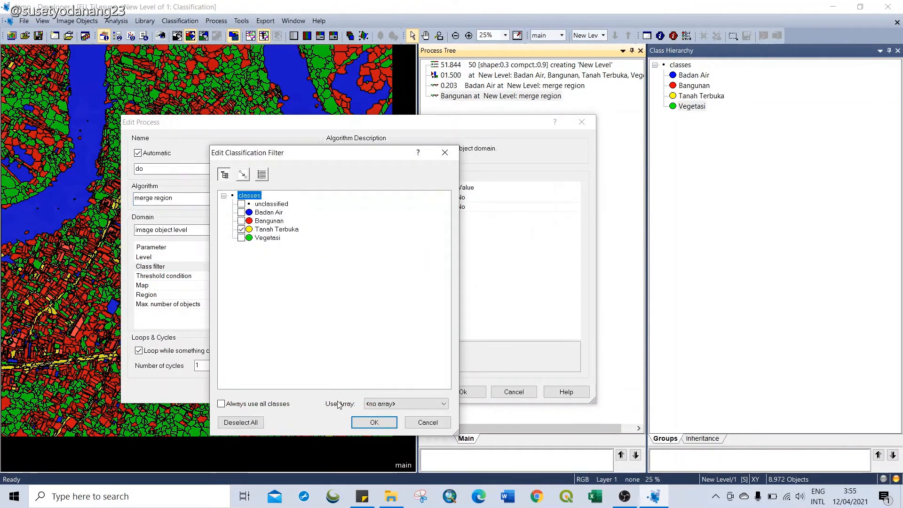
pyautogui.click(374, 422)
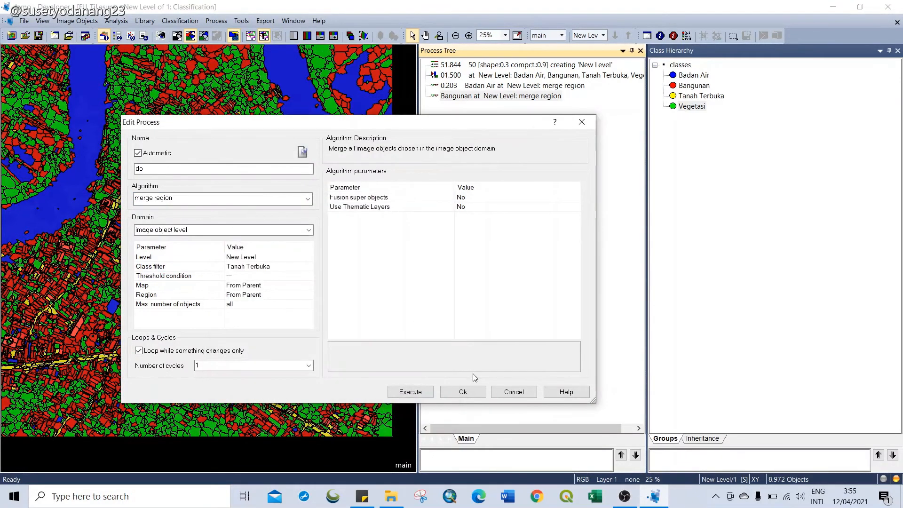
pyautogui.click(461, 391)
# Append a merge region process on New Level with the class filter set to Vegetasi, without executing it.
pyautogui.rightClick(494, 153)
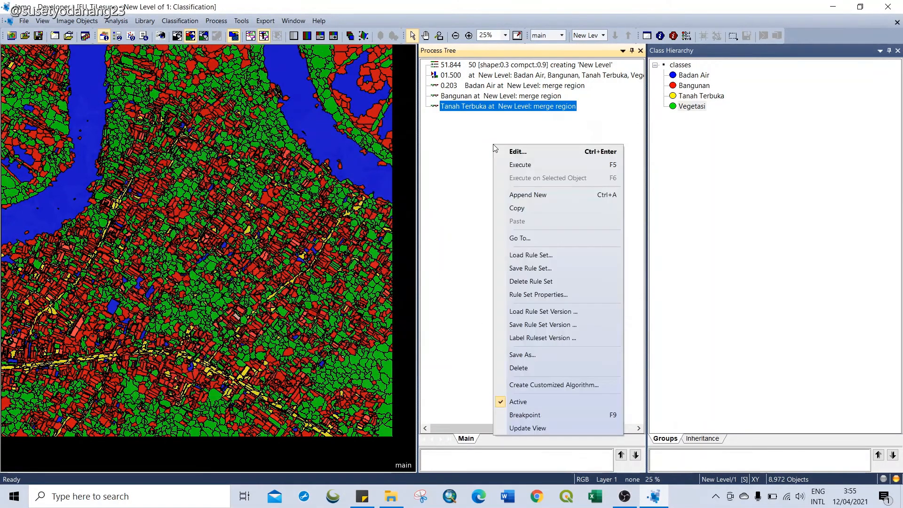
pyautogui.click(522, 194)
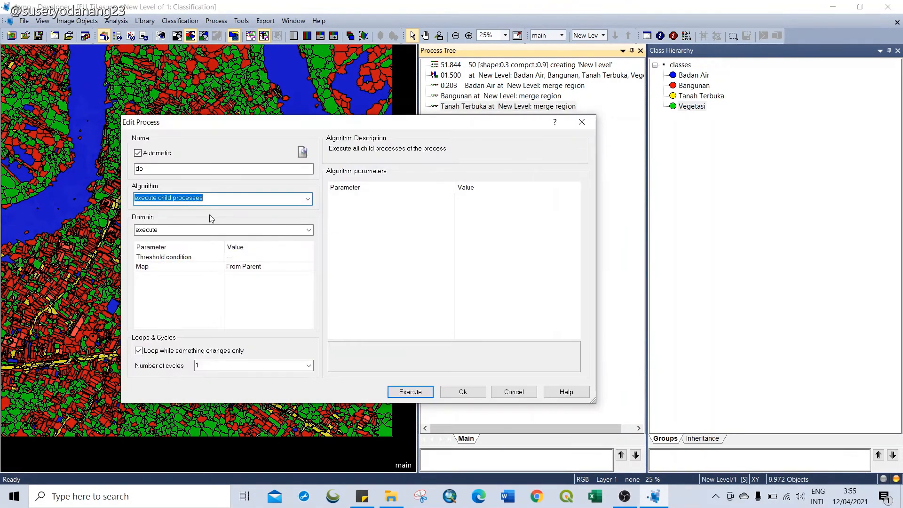
pyautogui.write('merge region')
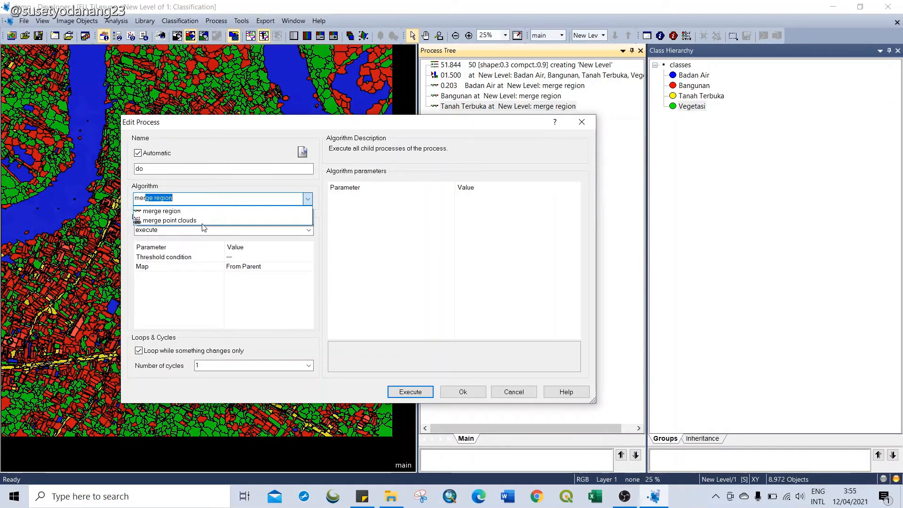
pyautogui.click(202, 224)
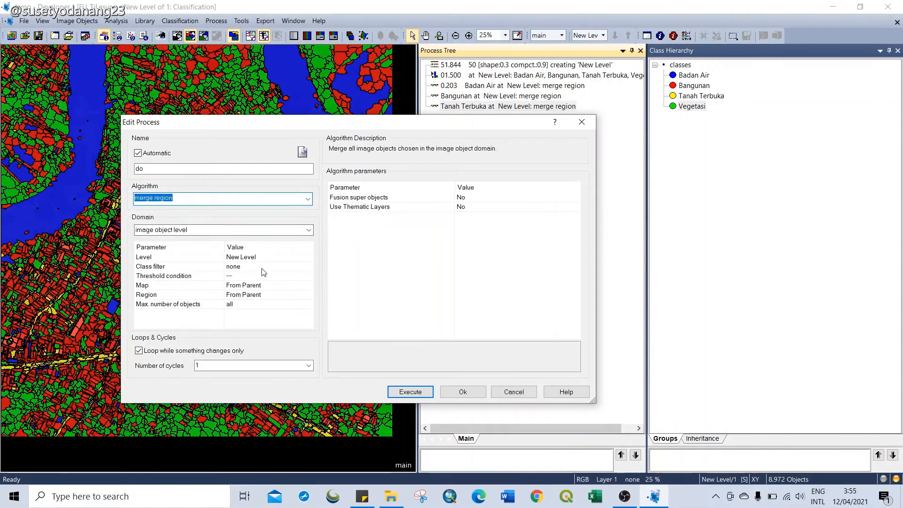
pyautogui.click(295, 266)
pyautogui.click(307, 267)
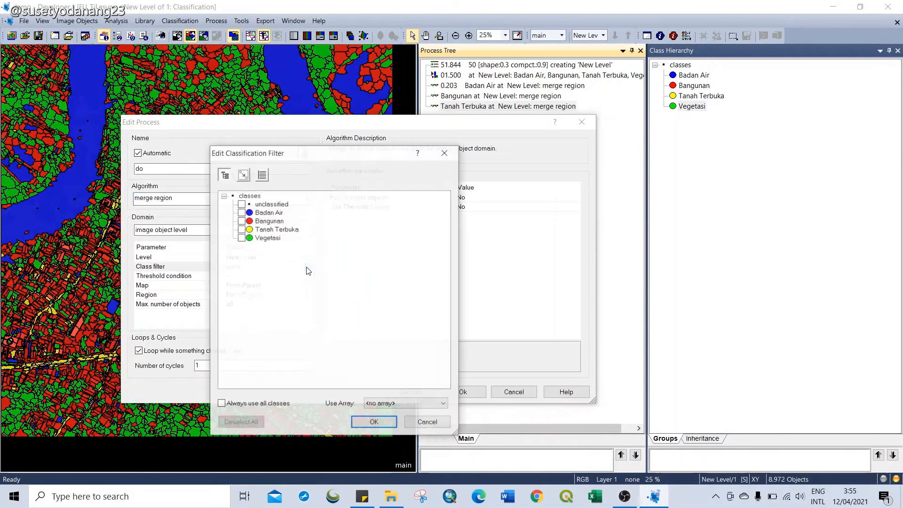
pyautogui.click(241, 238)
pyautogui.click(372, 422)
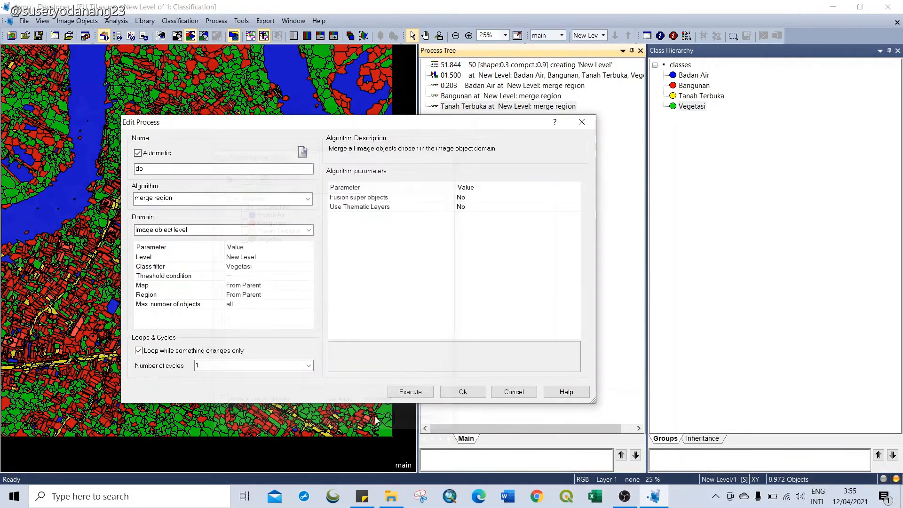
pyautogui.click(462, 392)
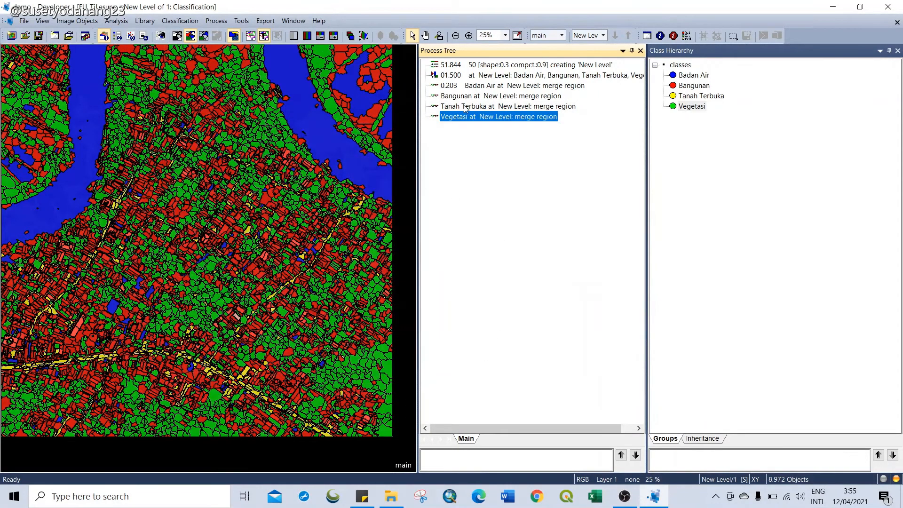
# Execute the Bangunan, Tanah Terbuka and Vegetasi merge region processes in that order.
pyautogui.click(465, 97)
pyautogui.rightClick(464, 98)
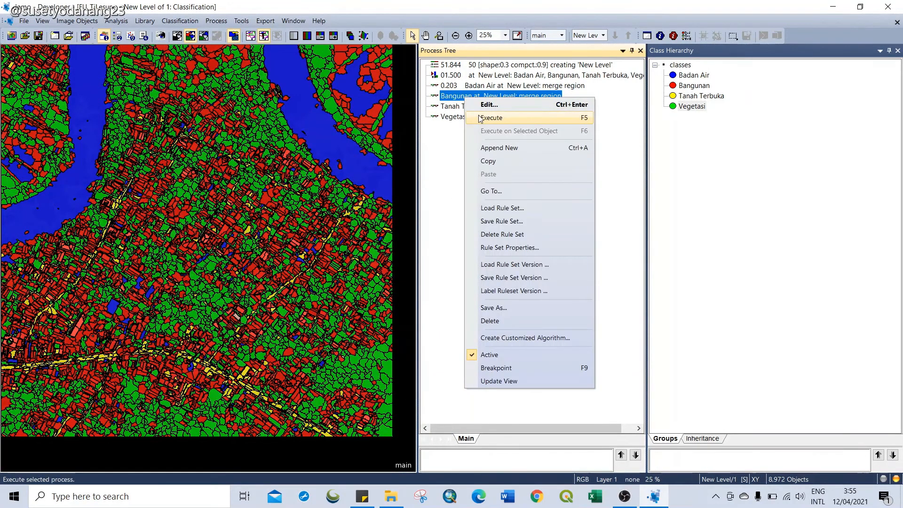
pyautogui.click(479, 117)
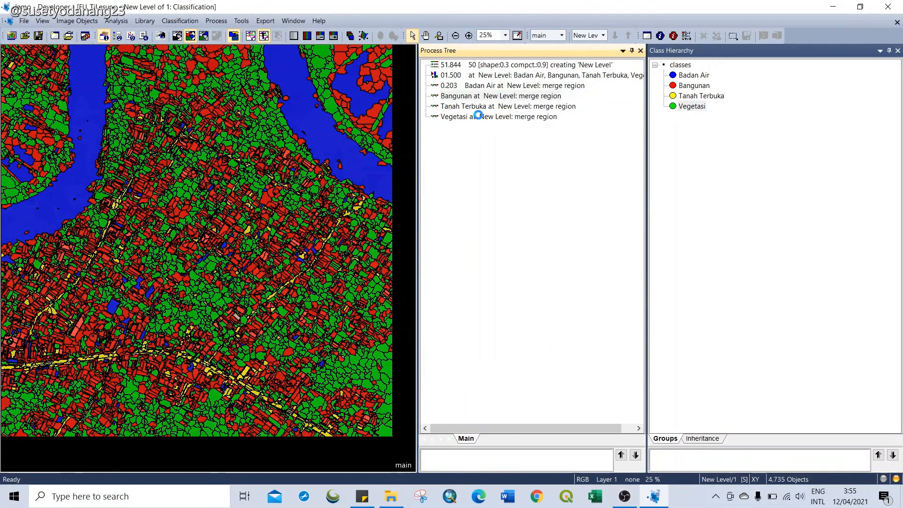
pyautogui.click(465, 107)
pyautogui.rightClick(465, 107)
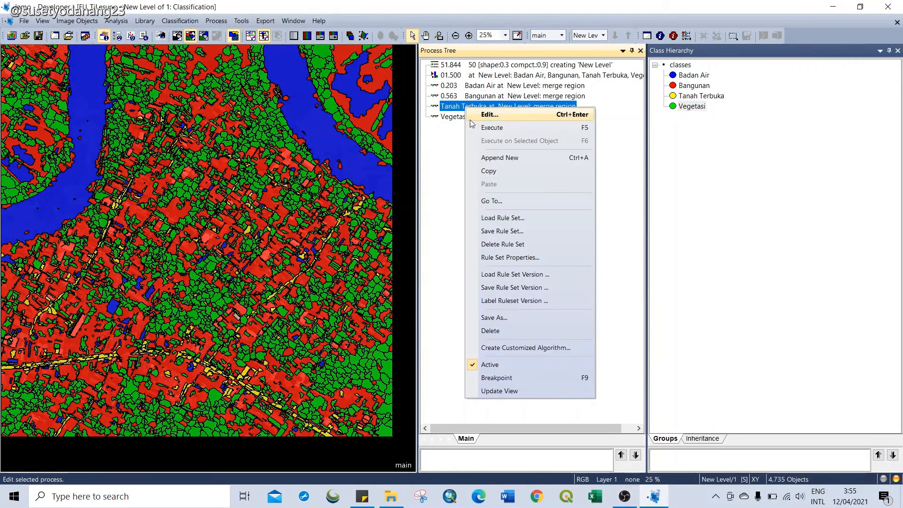
pyautogui.click(483, 127)
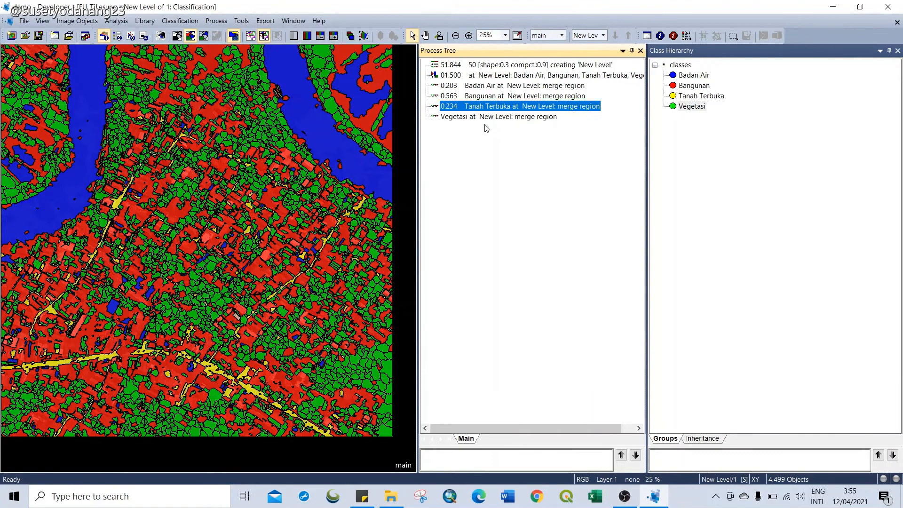
pyautogui.click(474, 118)
pyautogui.rightClick(474, 118)
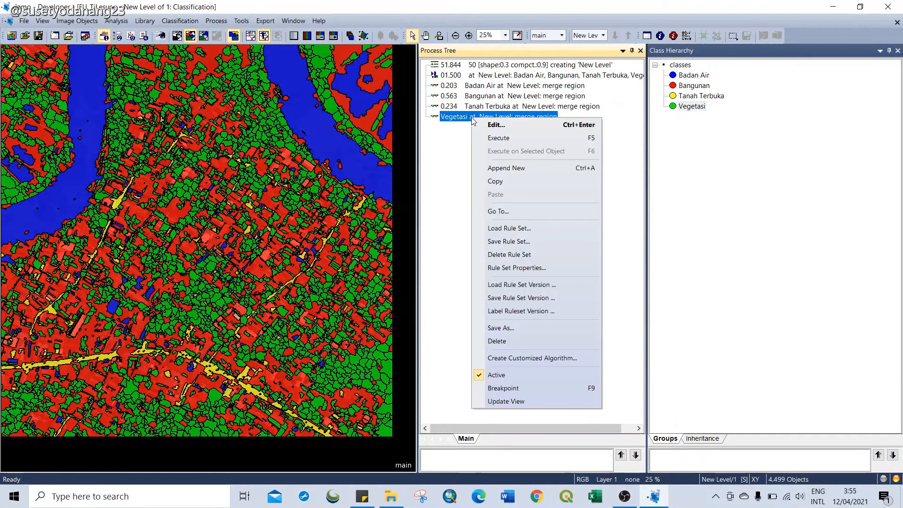
pyautogui.click(488, 136)
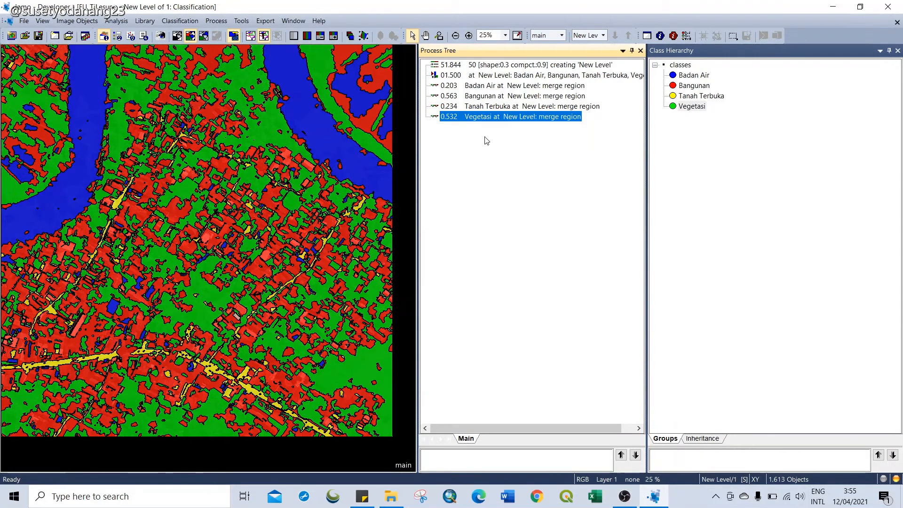